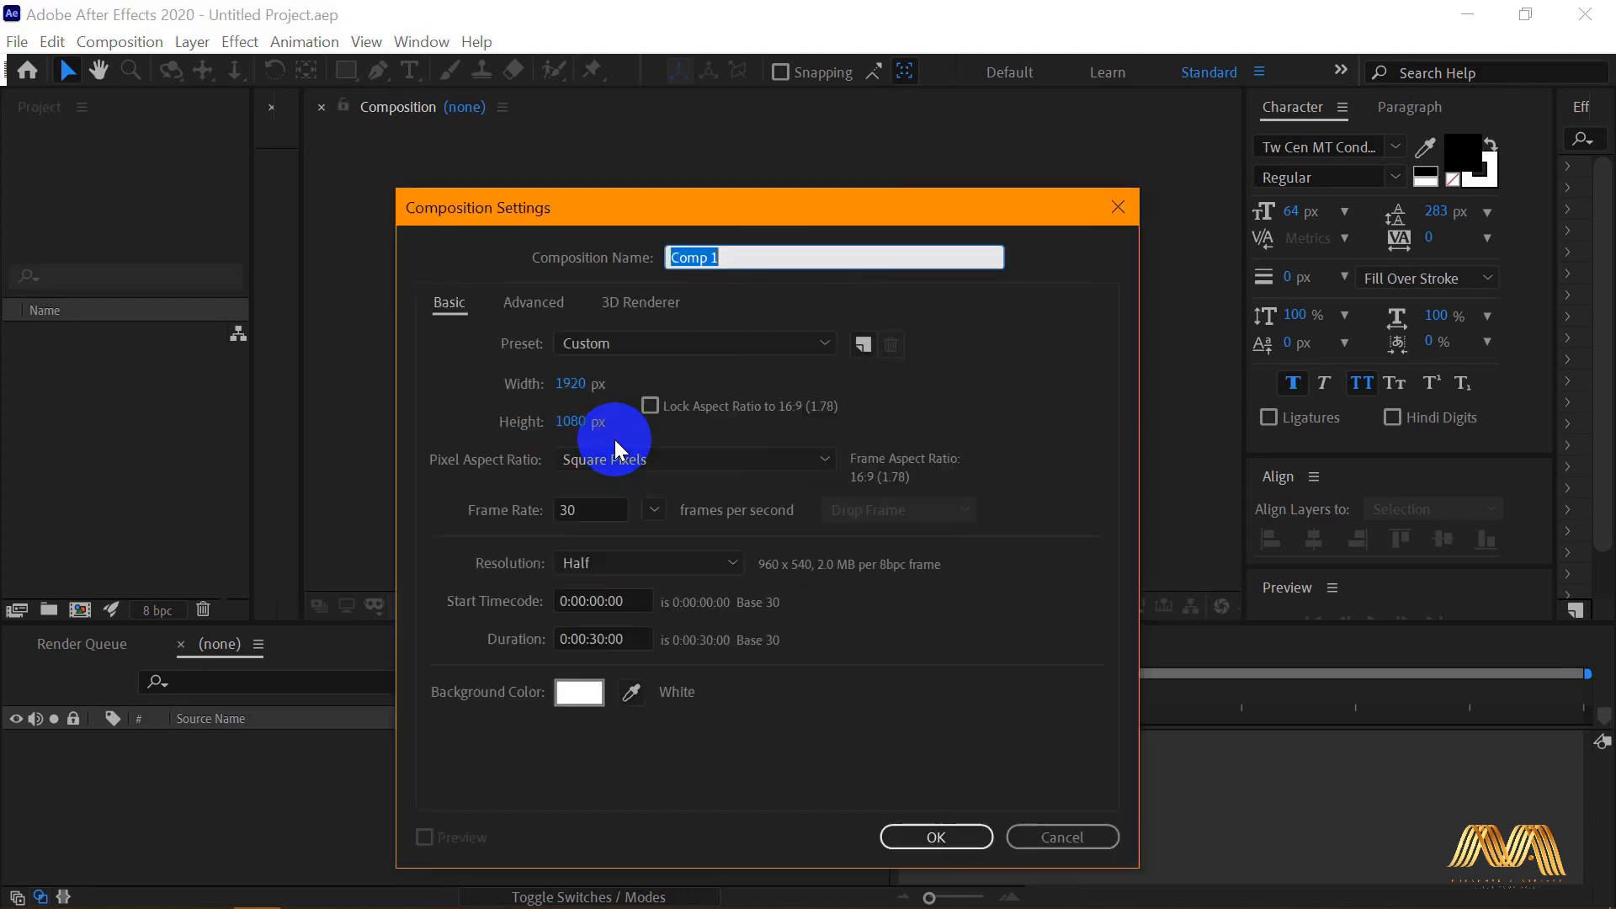
Create a composition named "Text On a Path" with a frame rate of 29.97 fps
type("Text")
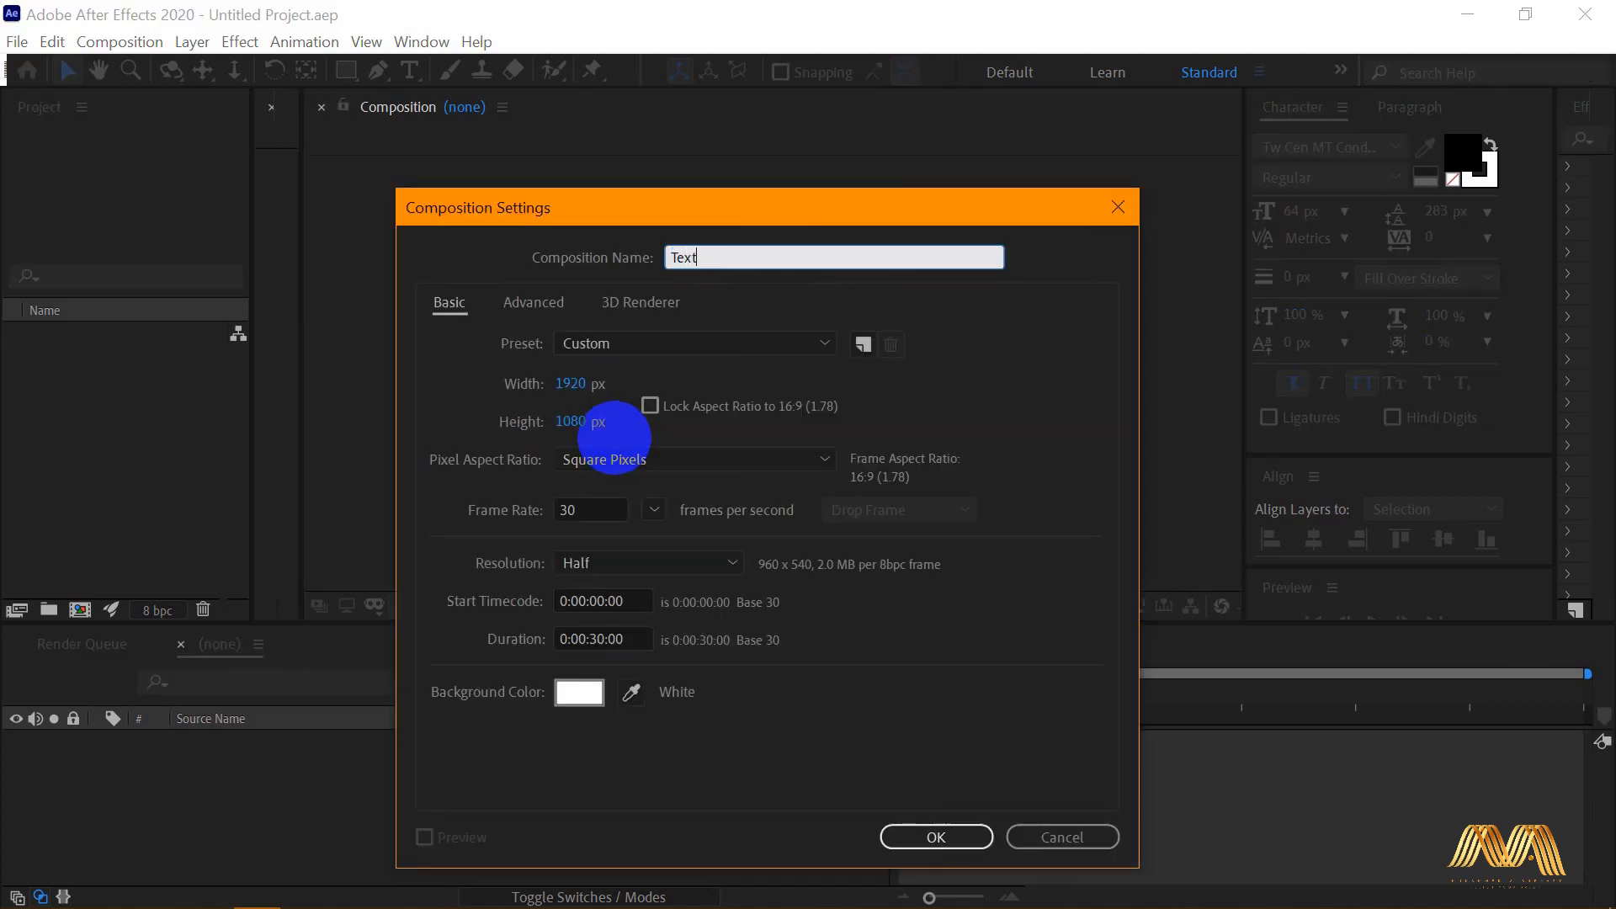
type(" On a Path")
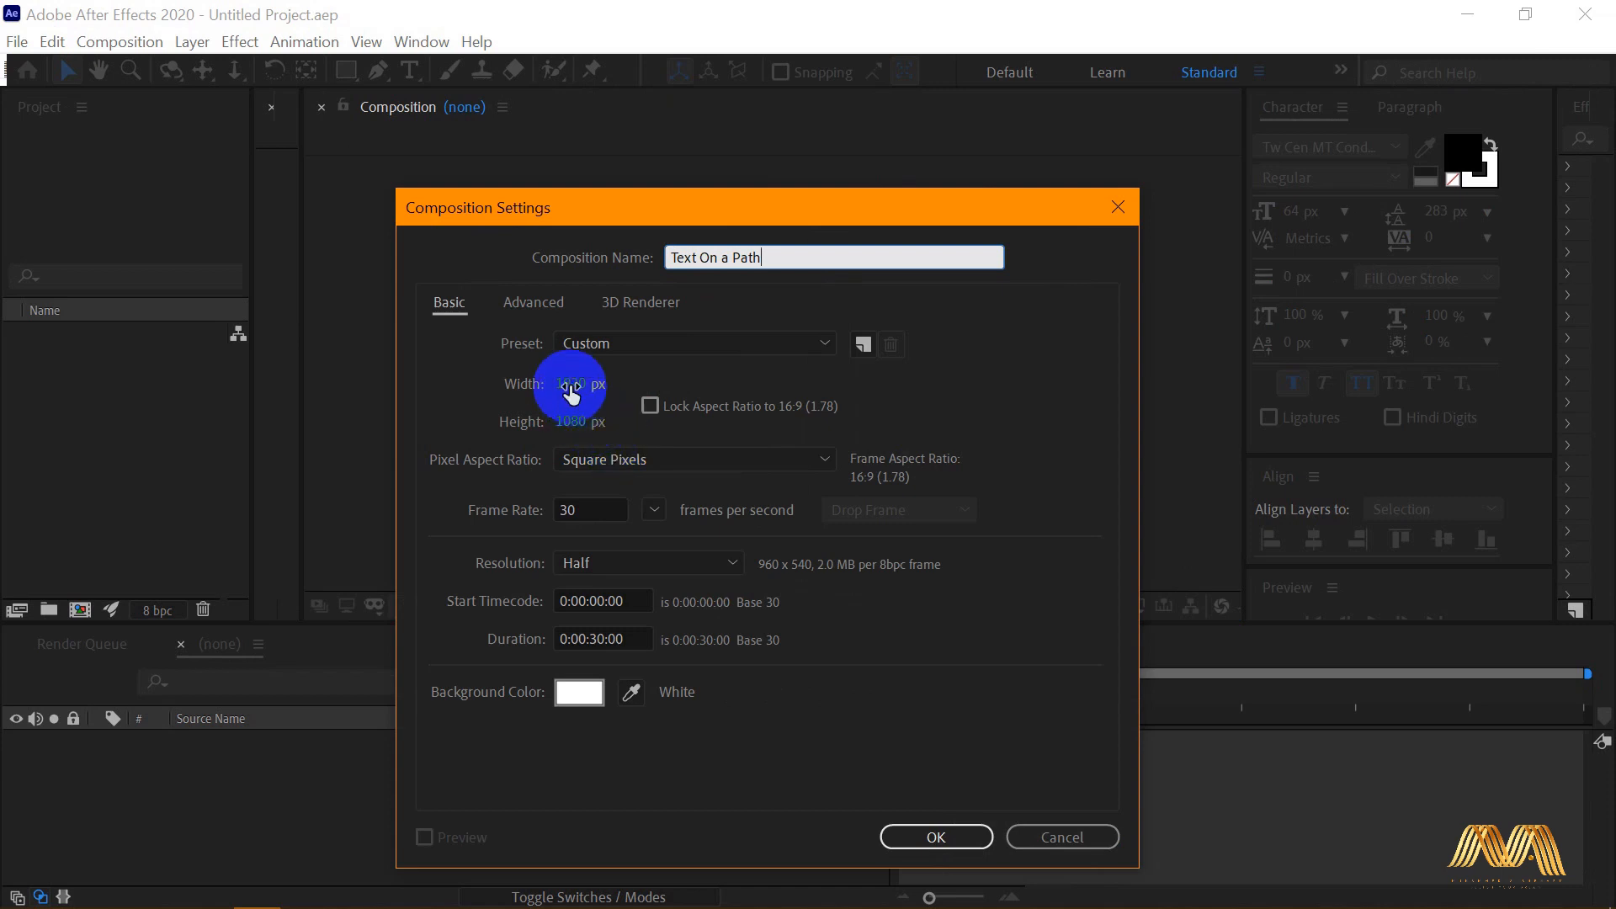
left_click(654, 509)
left_click(584, 548)
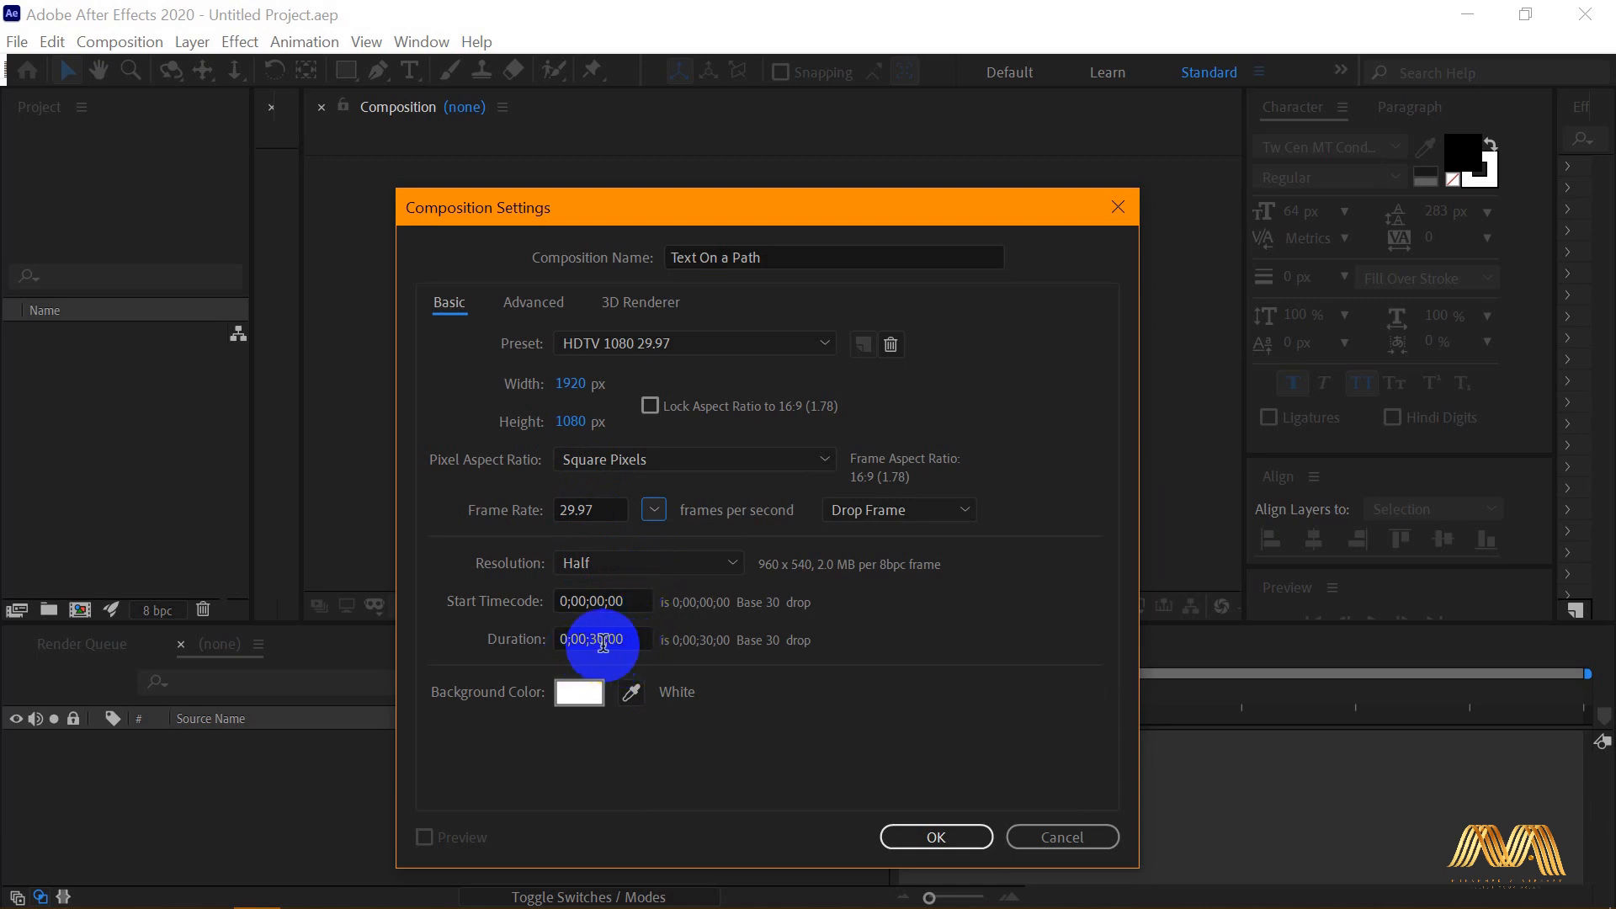
left_click(572, 695)
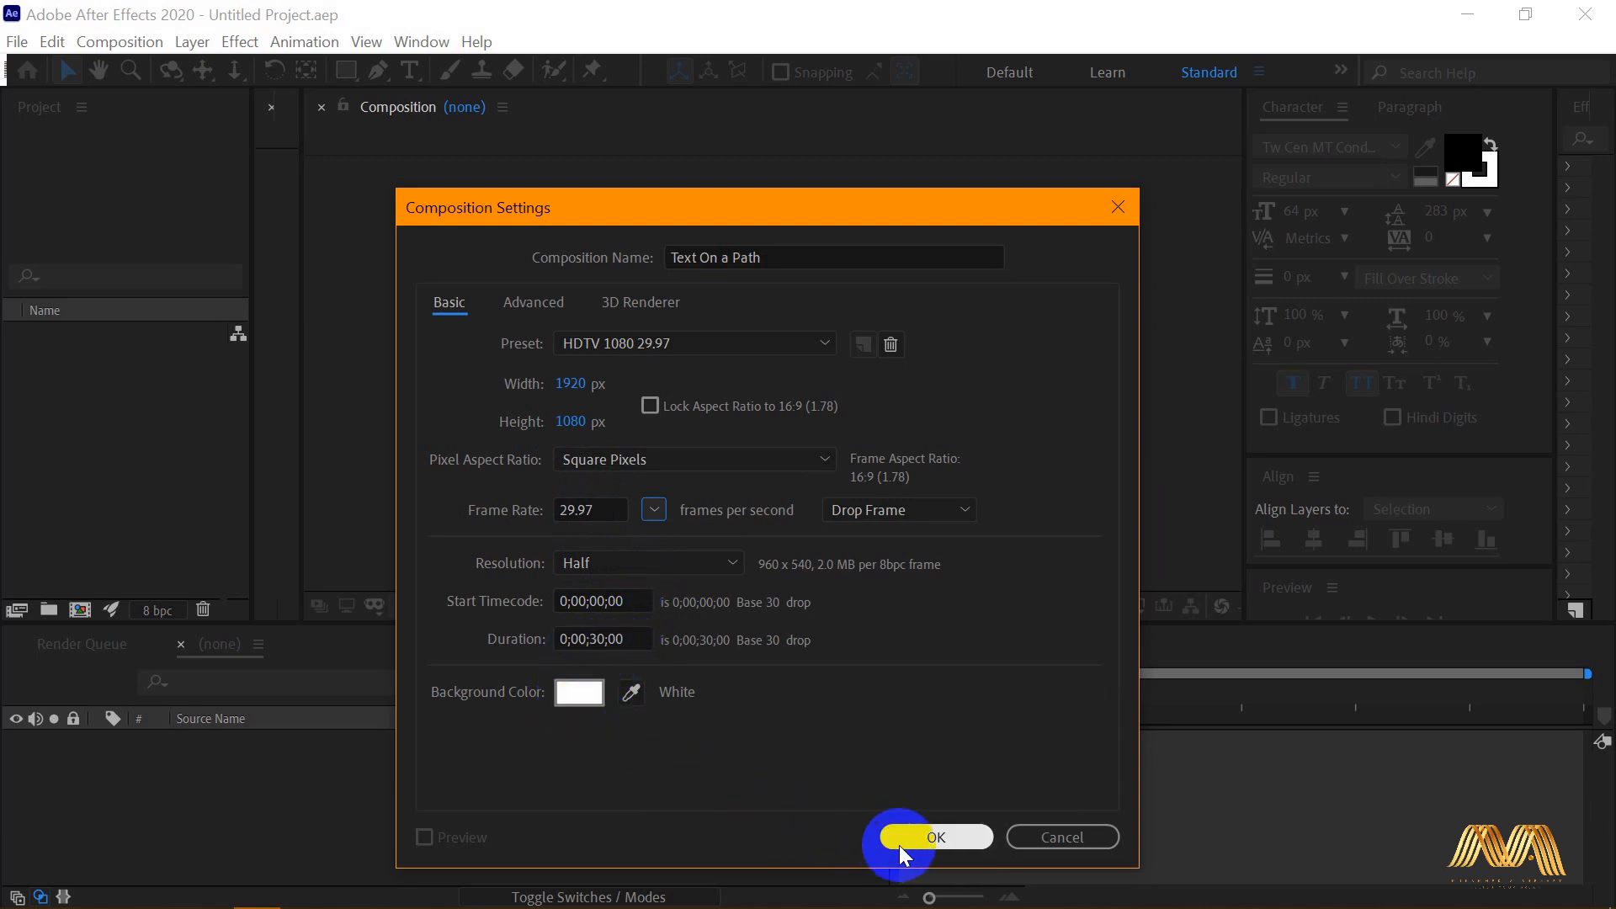
left_click(929, 840)
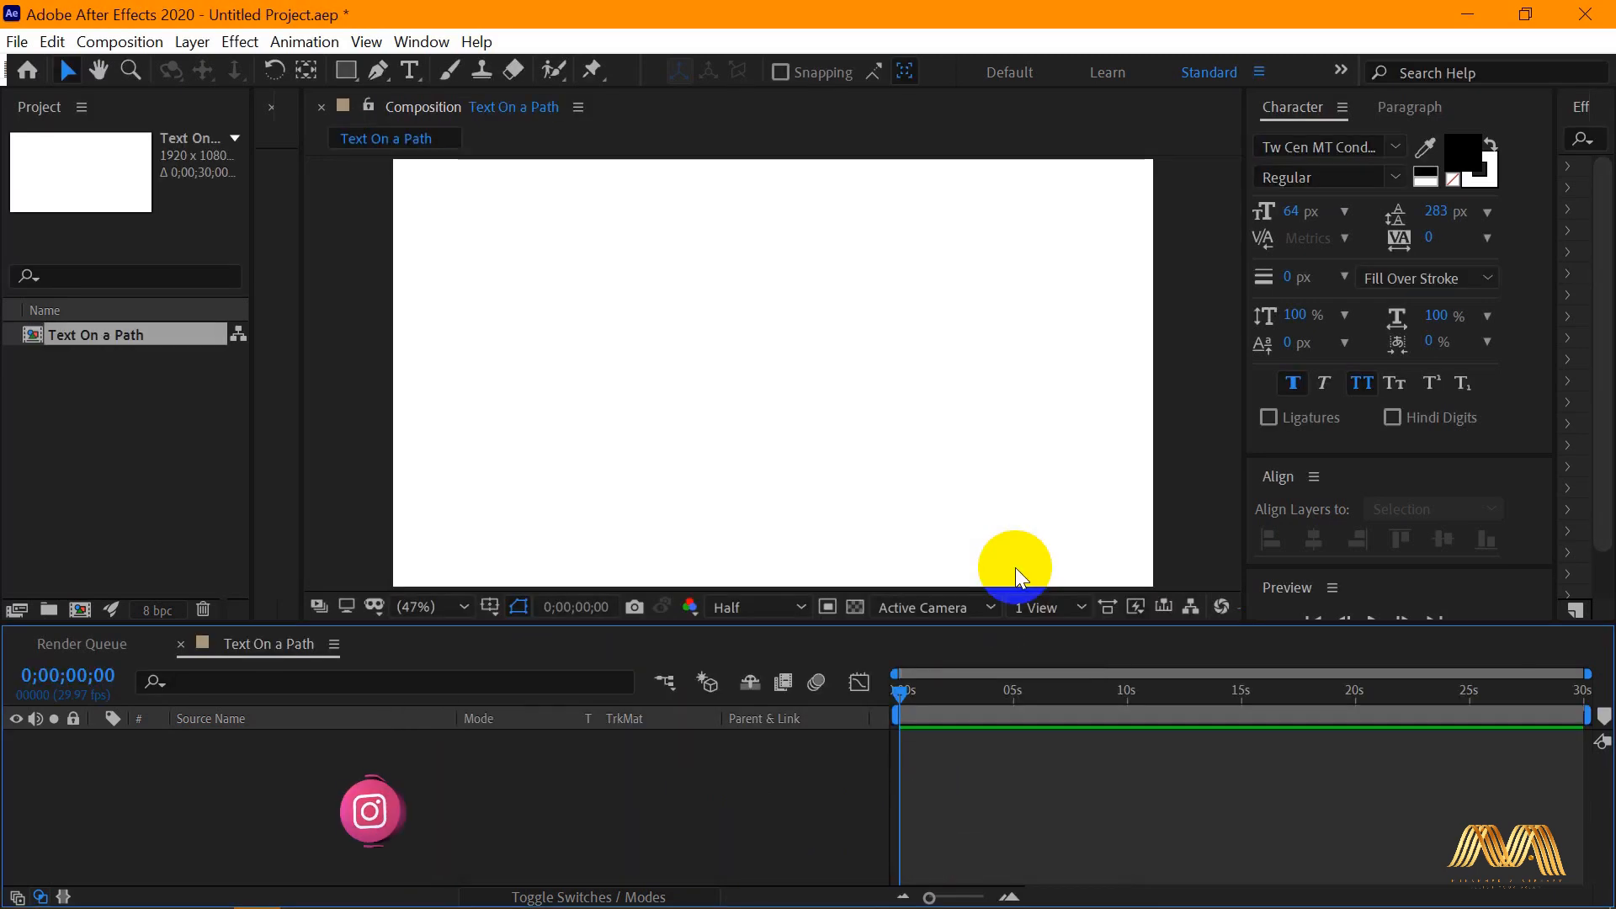
Add a text layer containing the creator's full name and move it to the middle of the frame
key("ctrl+t")
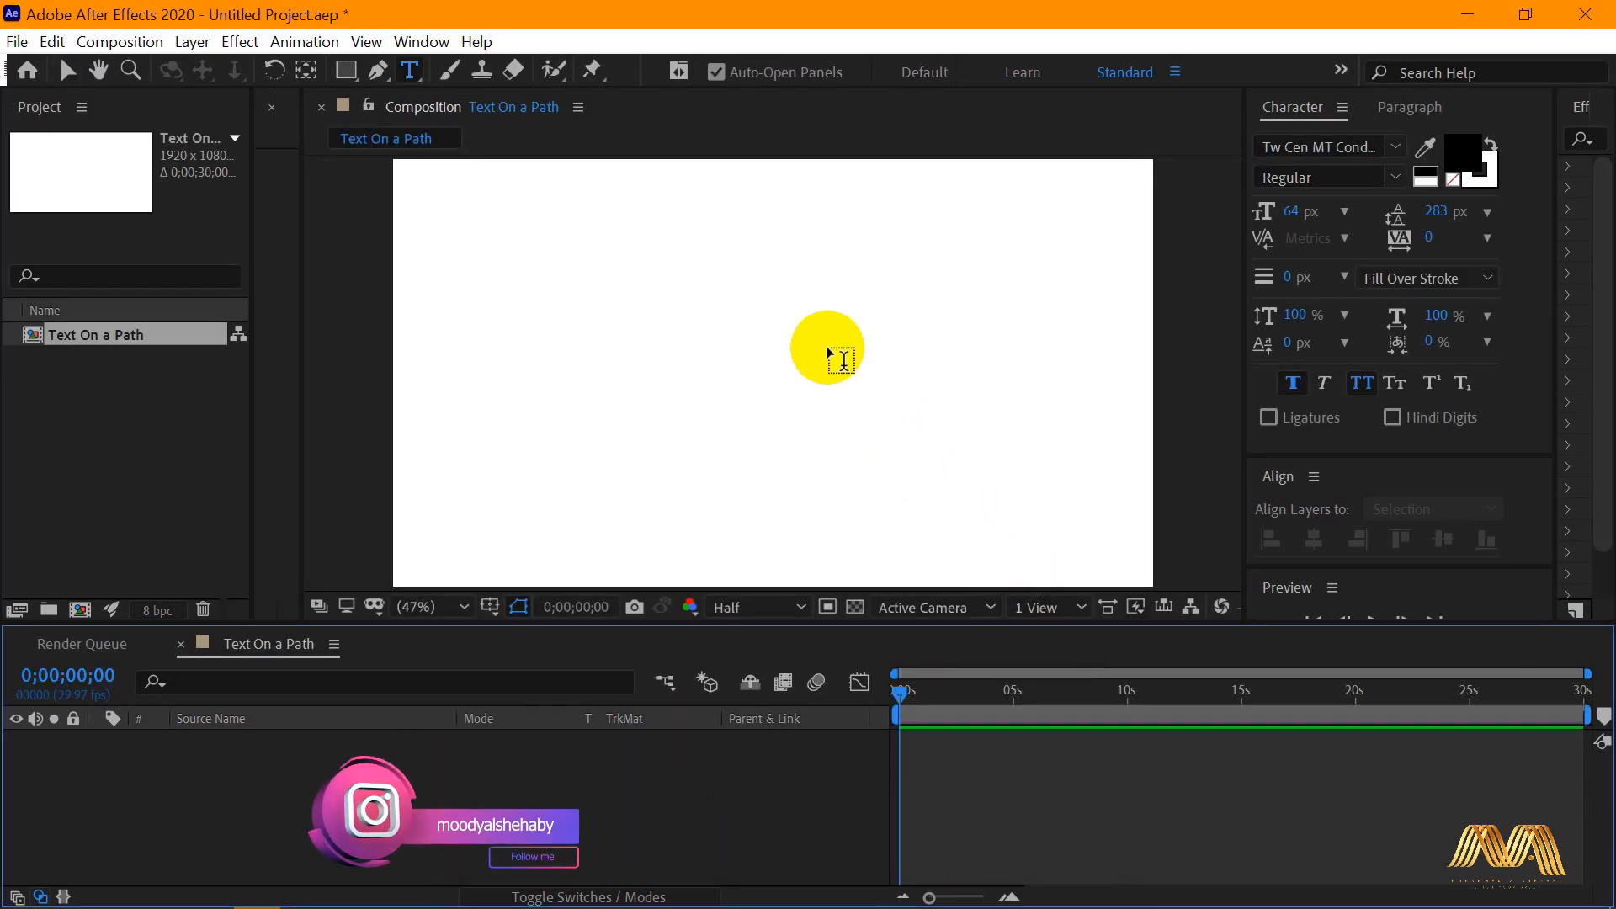
left_click(828, 345)
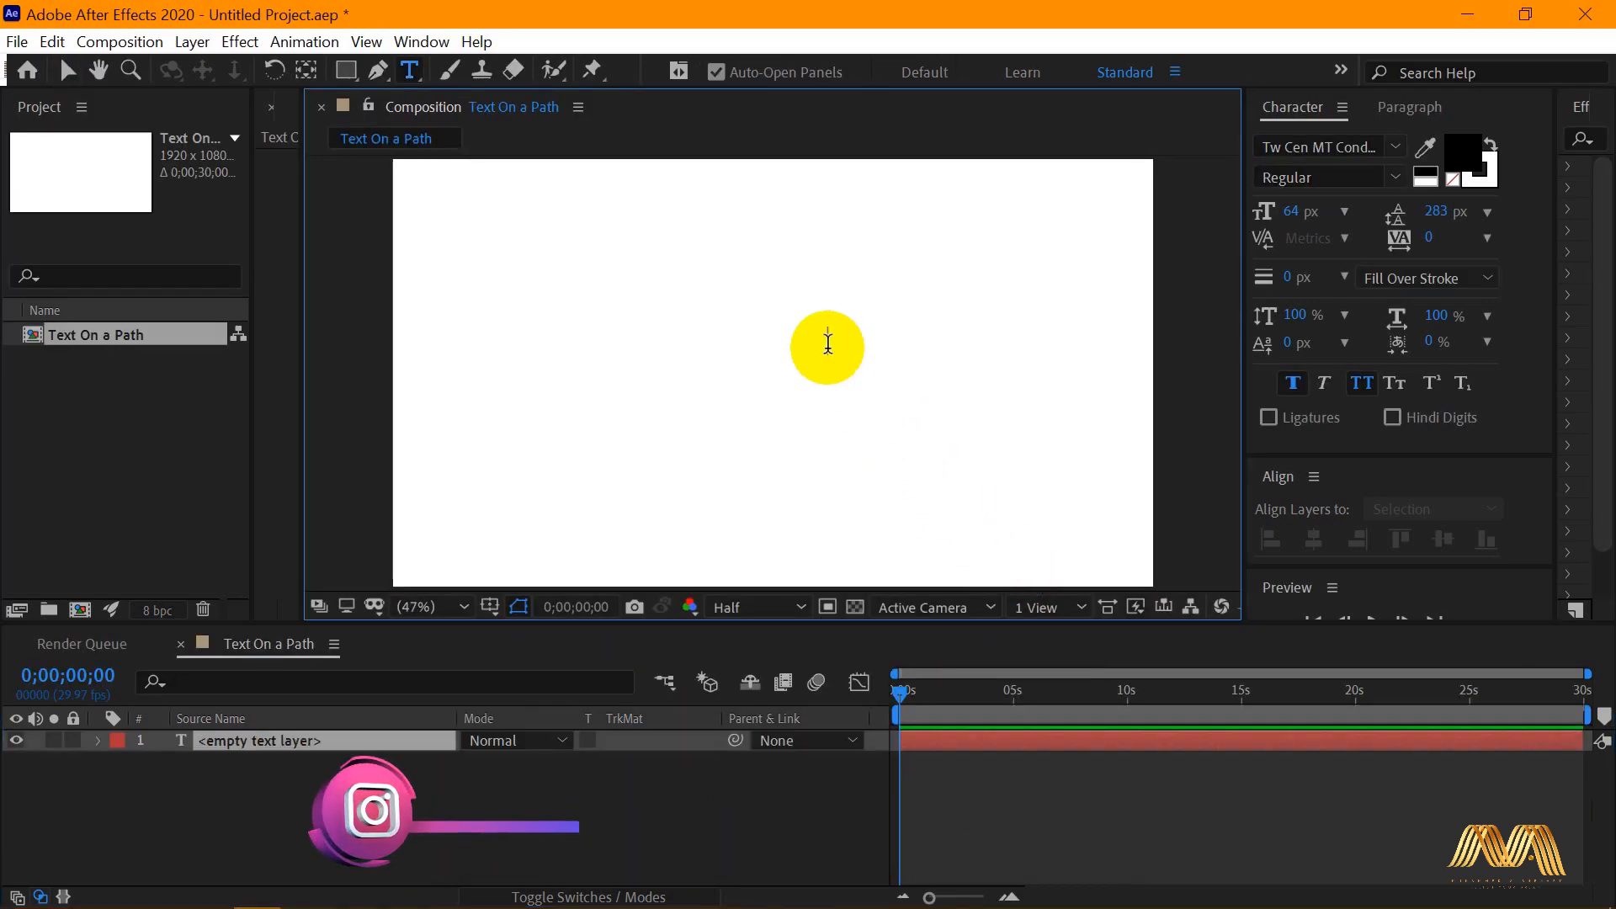
type("moody alshehaby")
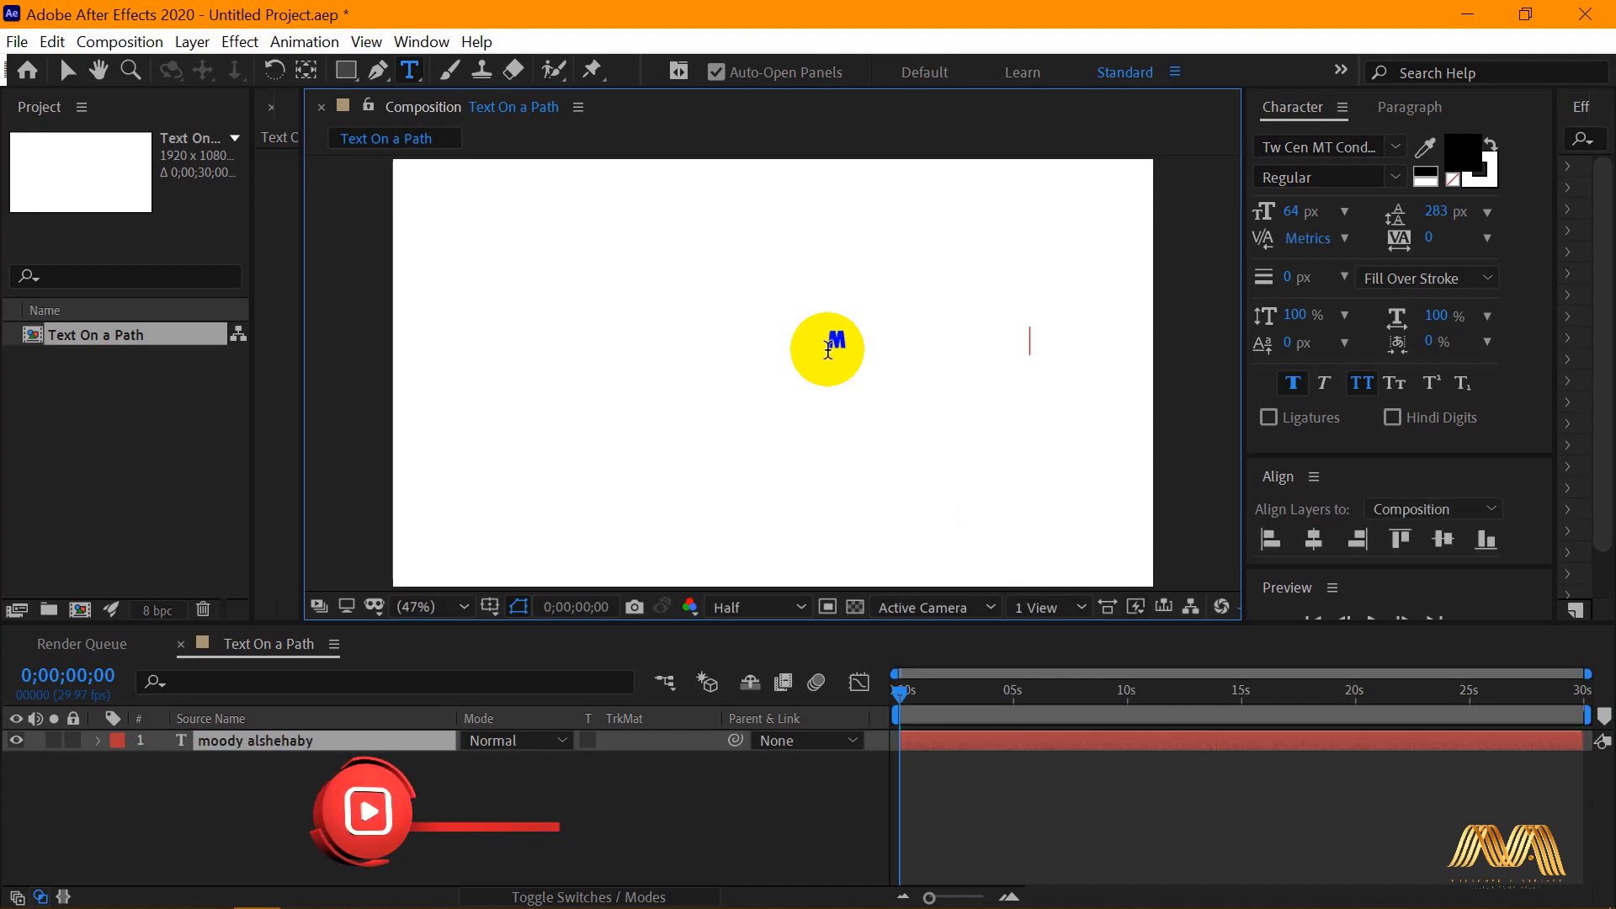
left_click(67, 70)
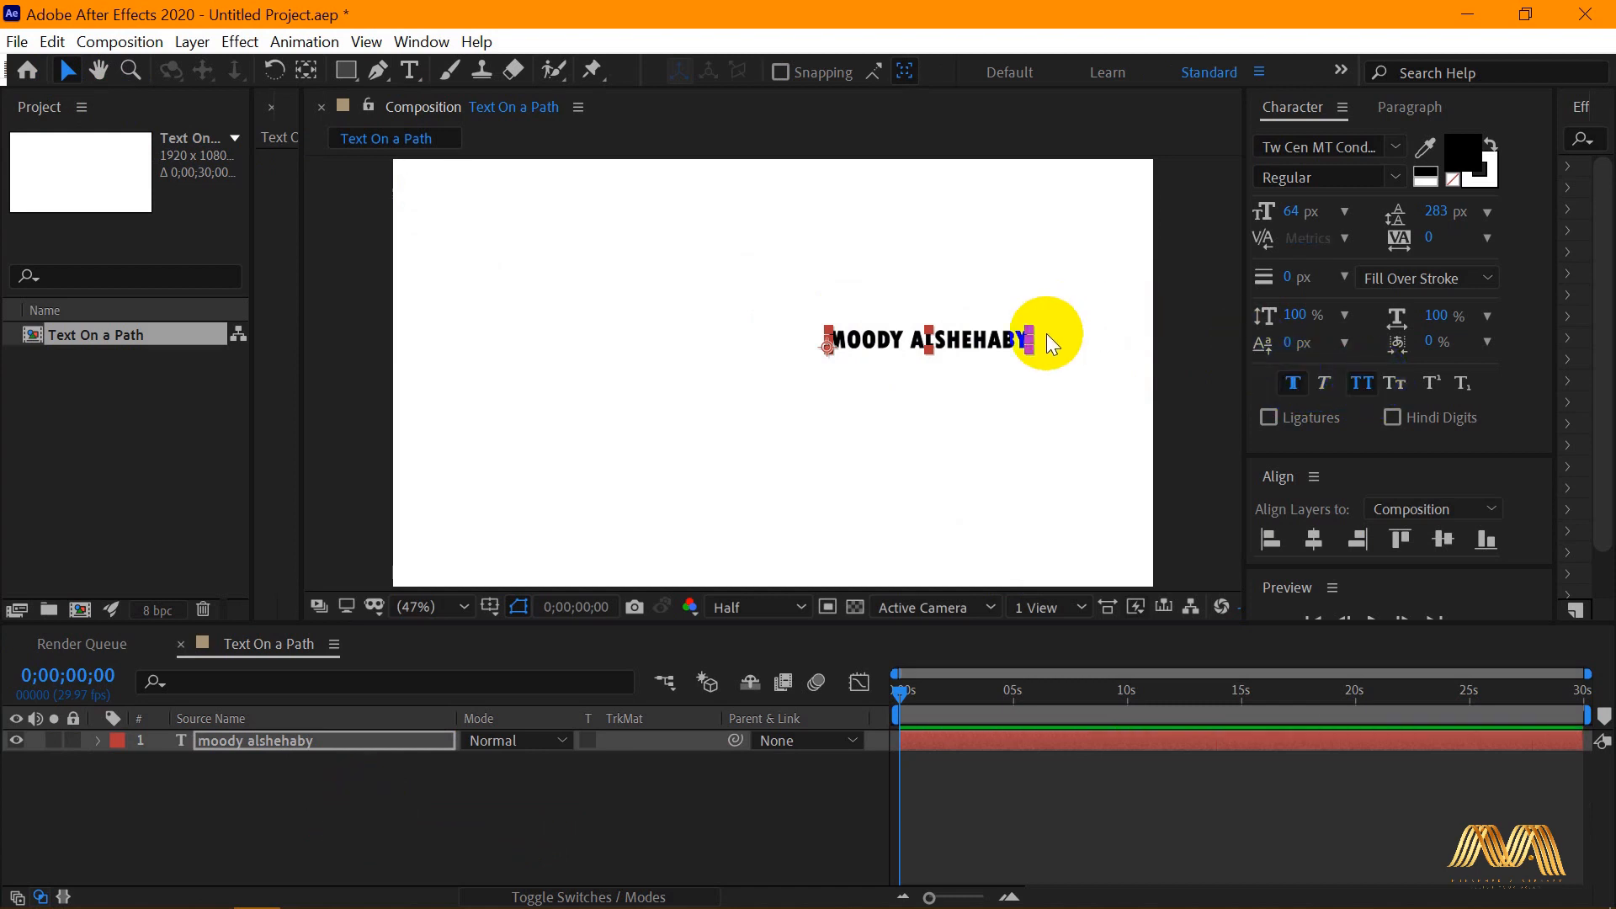
left_click_drag(977, 341, 813, 367)
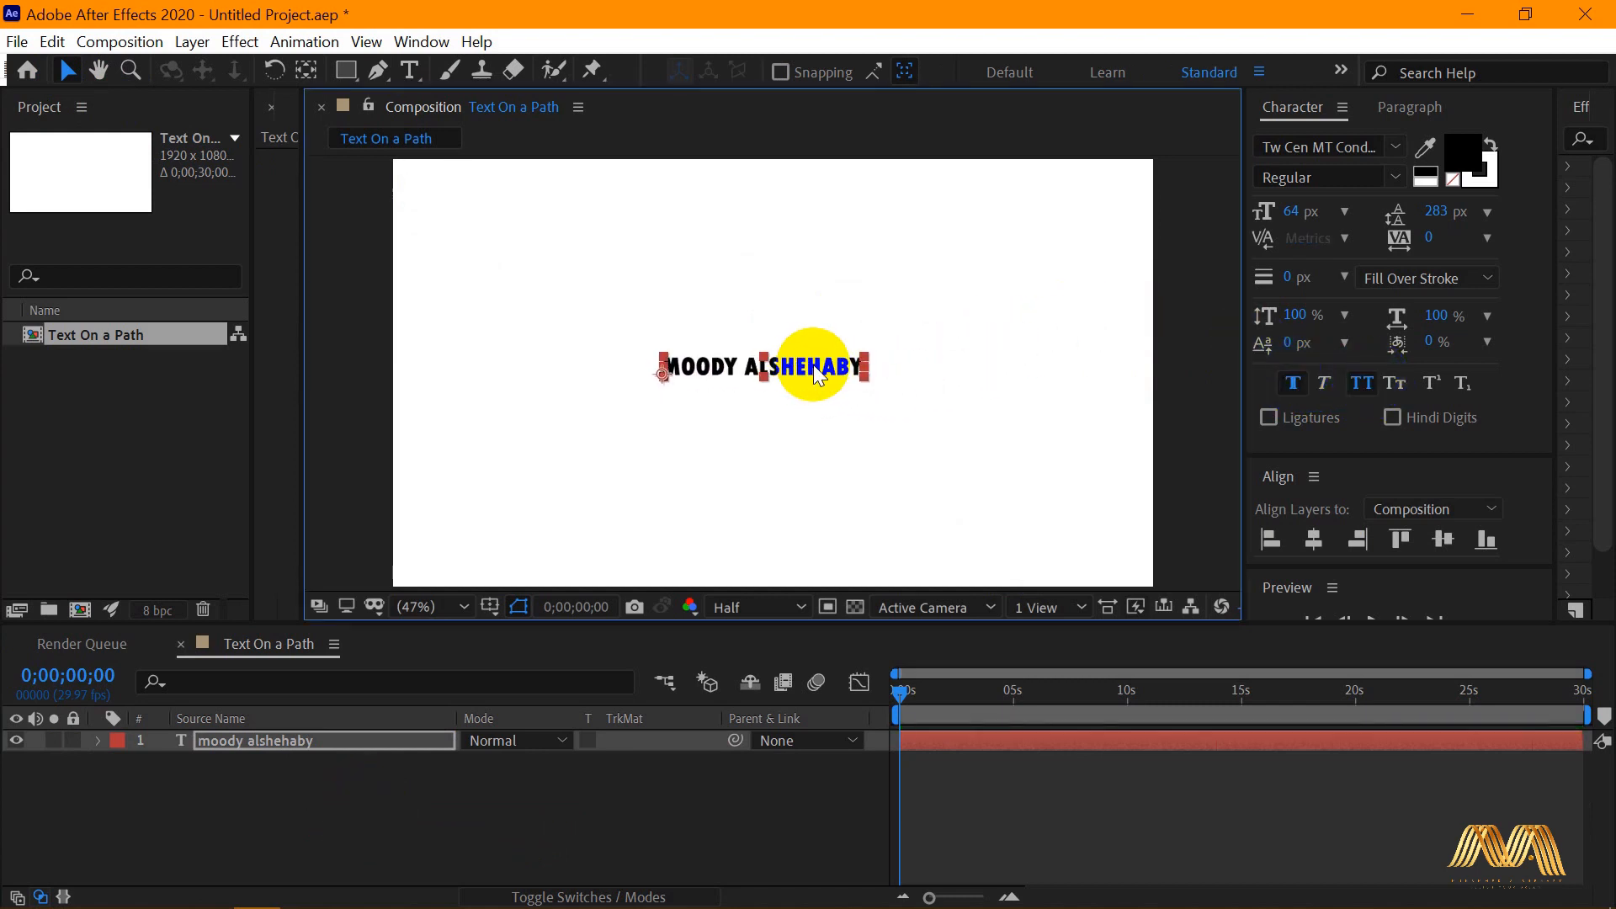
Draw a rectangular mask on the text layer, surrounding the name with wide margins
left_click(476, 712)
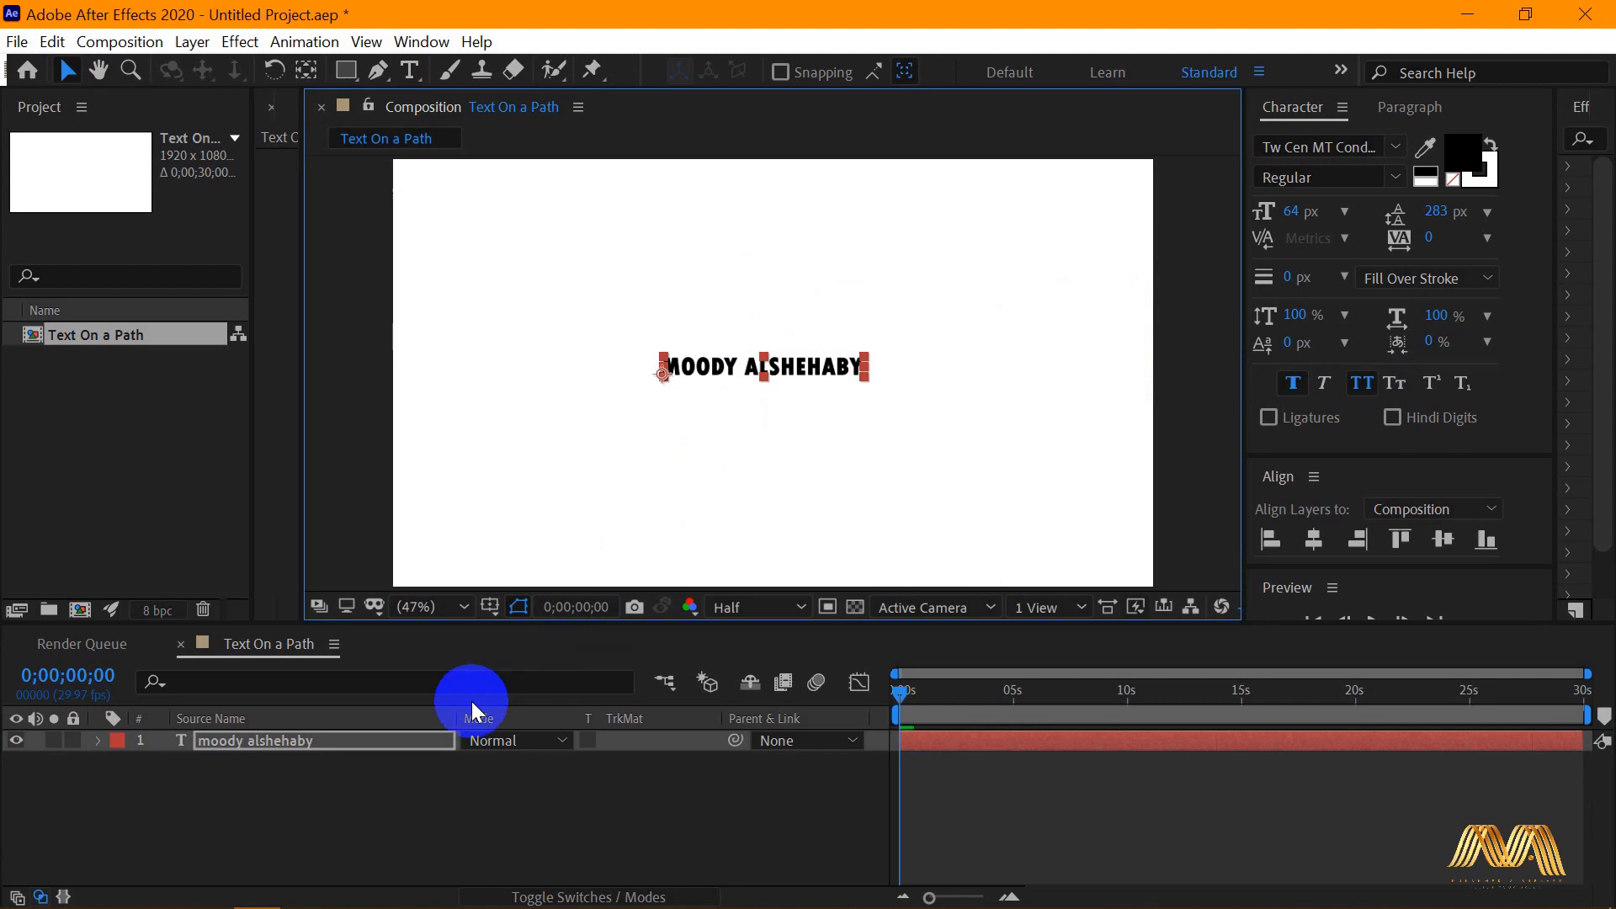
left_click(409, 738)
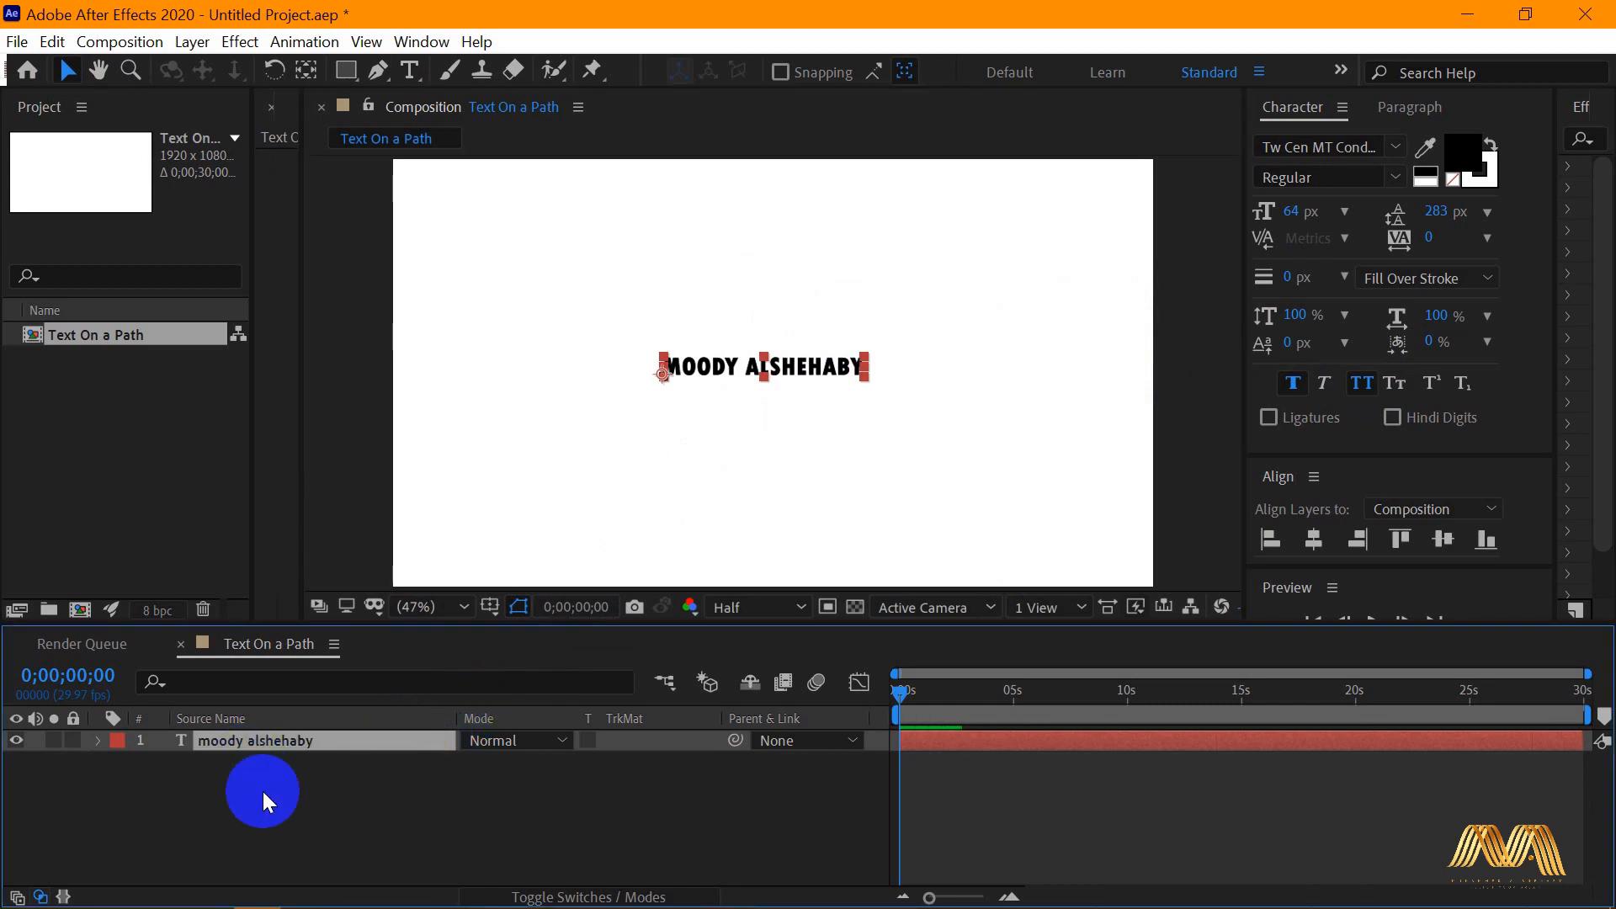
left_click(344, 71)
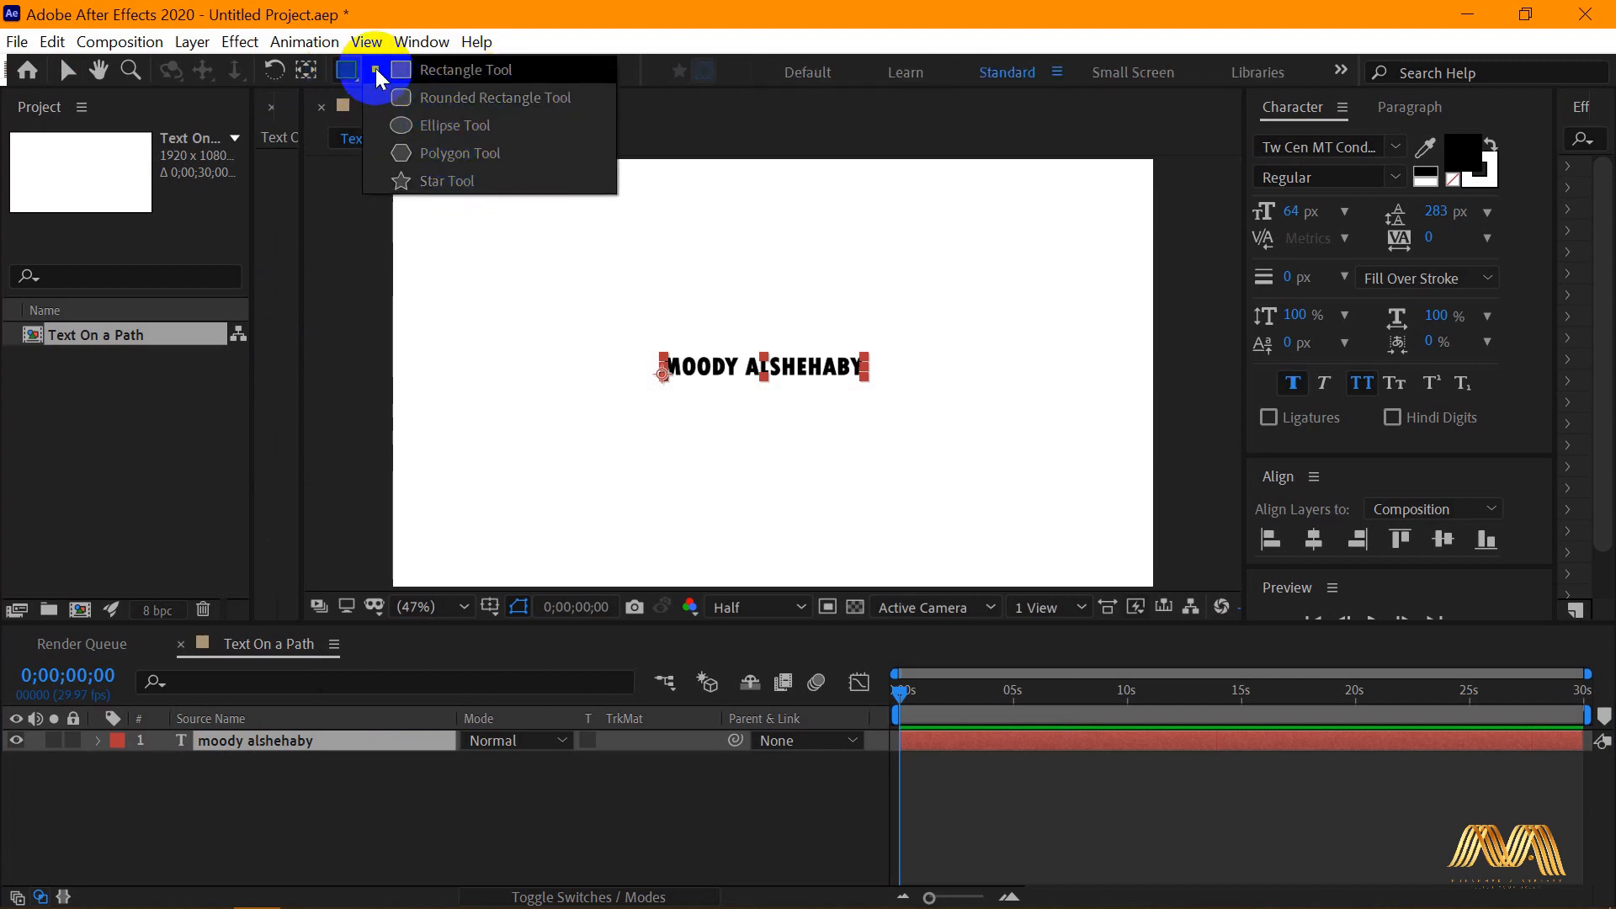
left_click(475, 70)
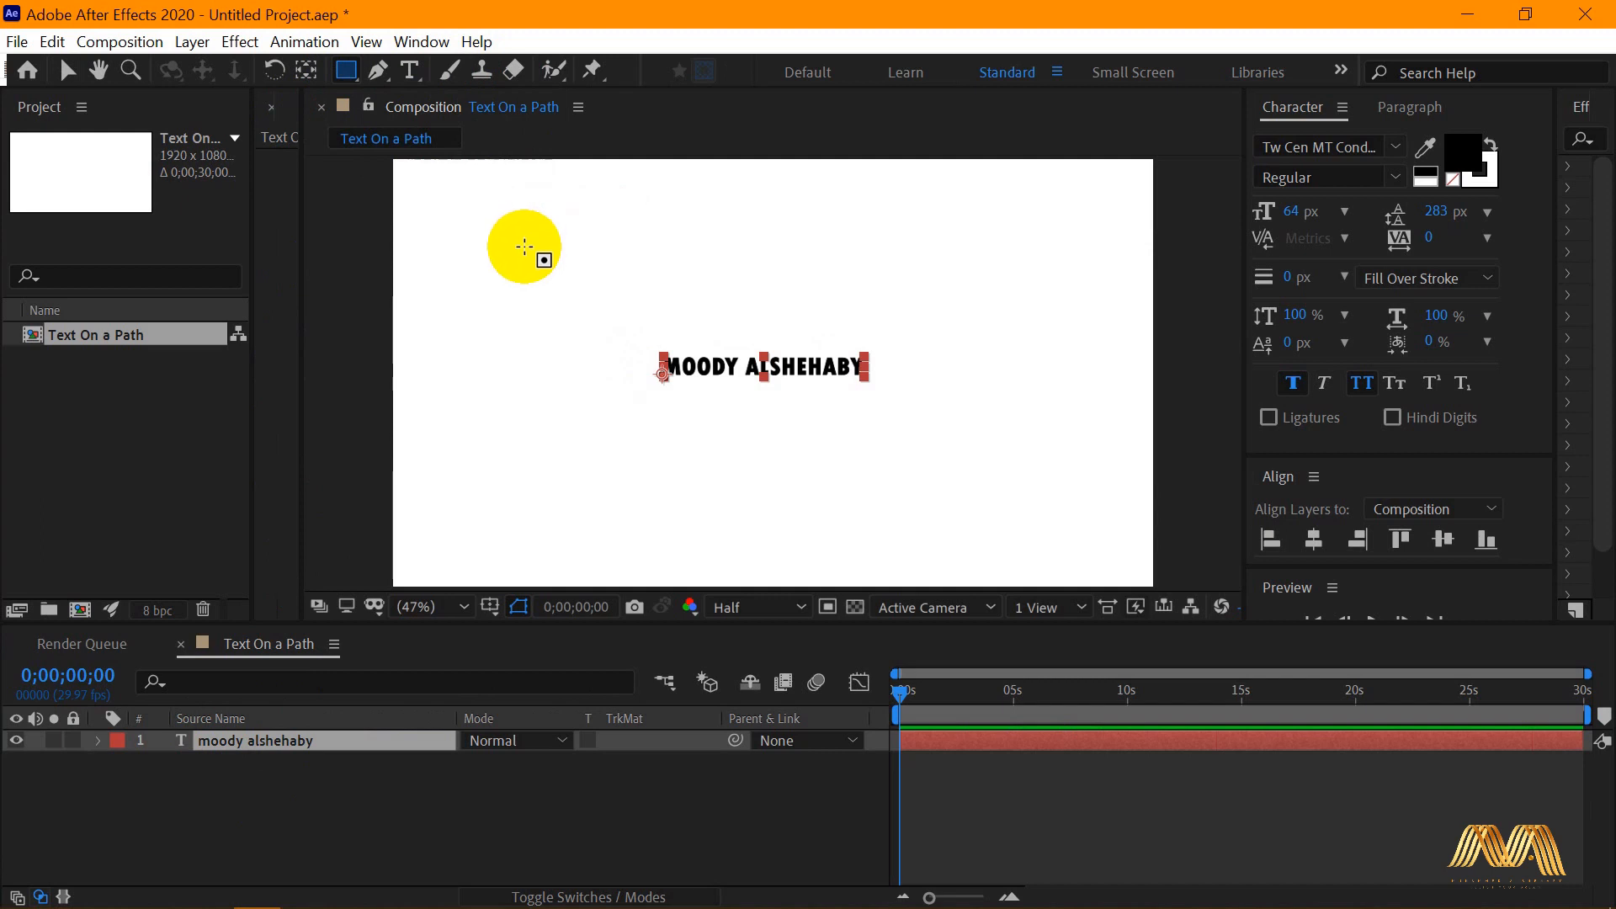
left_click_drag(529, 264, 576, 371)
left_click_drag(645, 410, 1010, 450)
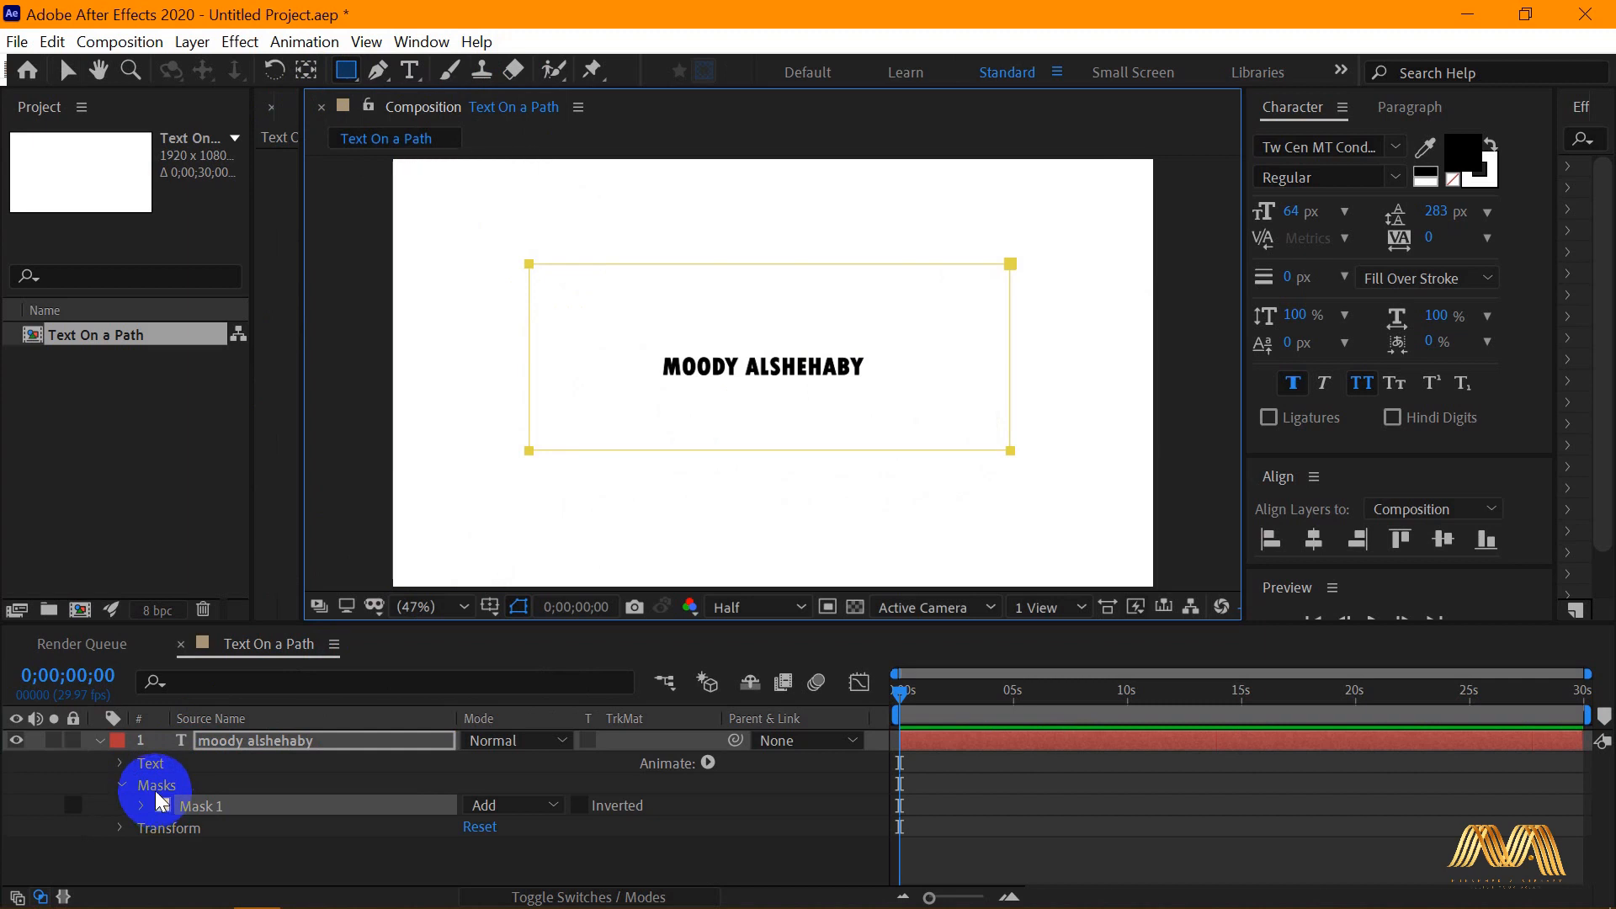
Set the text layer's Path option to Mask 1
left_click(119, 785)
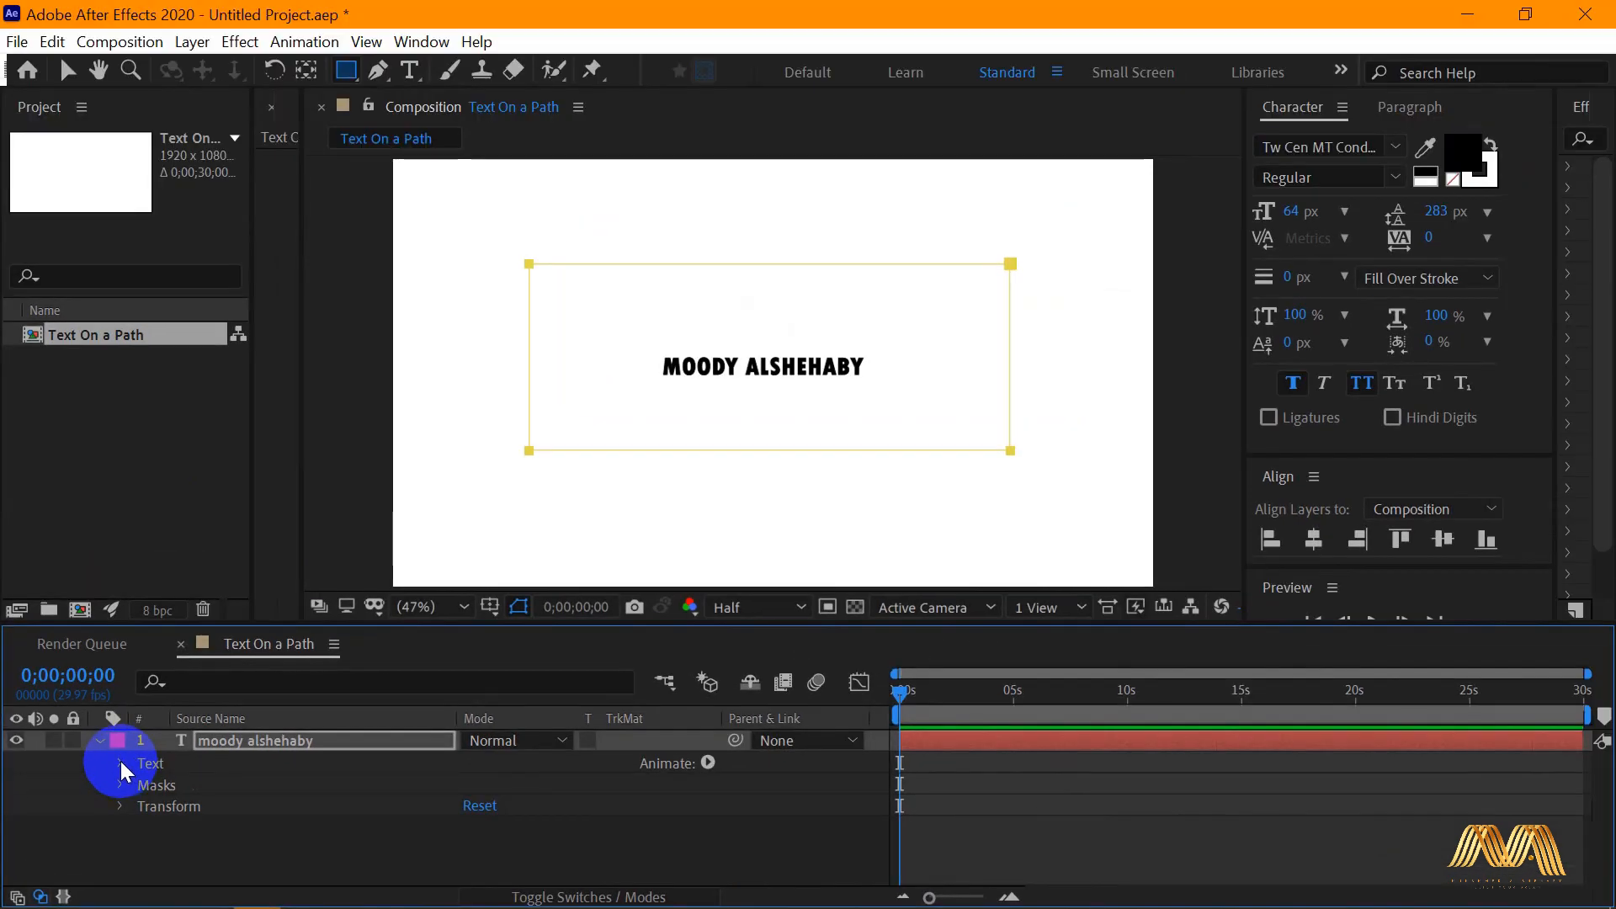
left_click(128, 753)
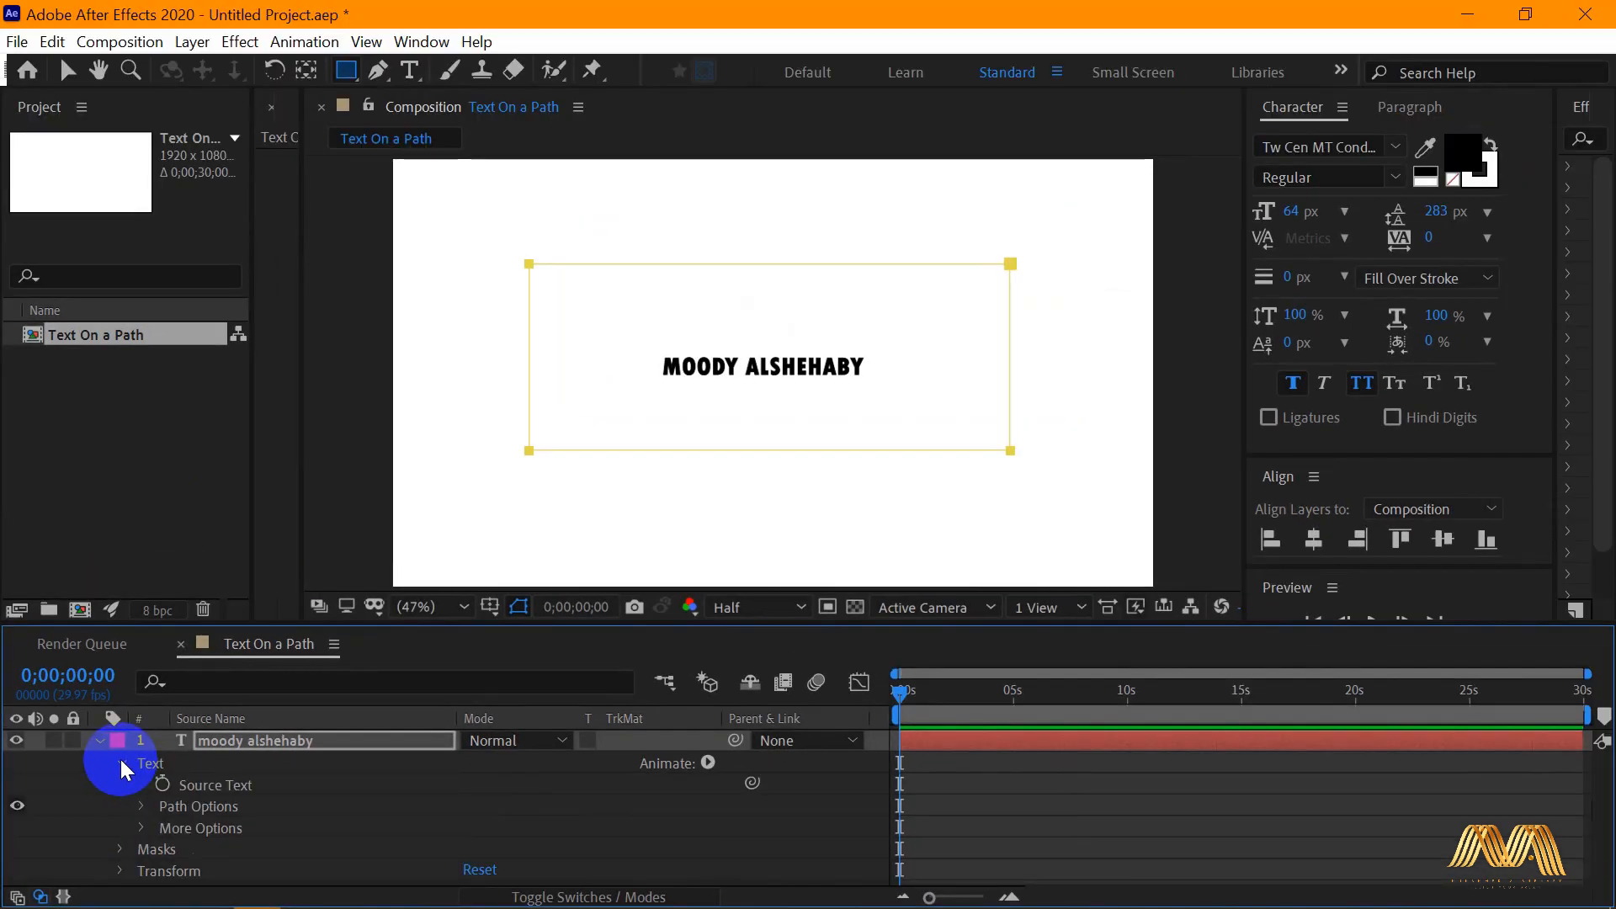
left_click(196, 808)
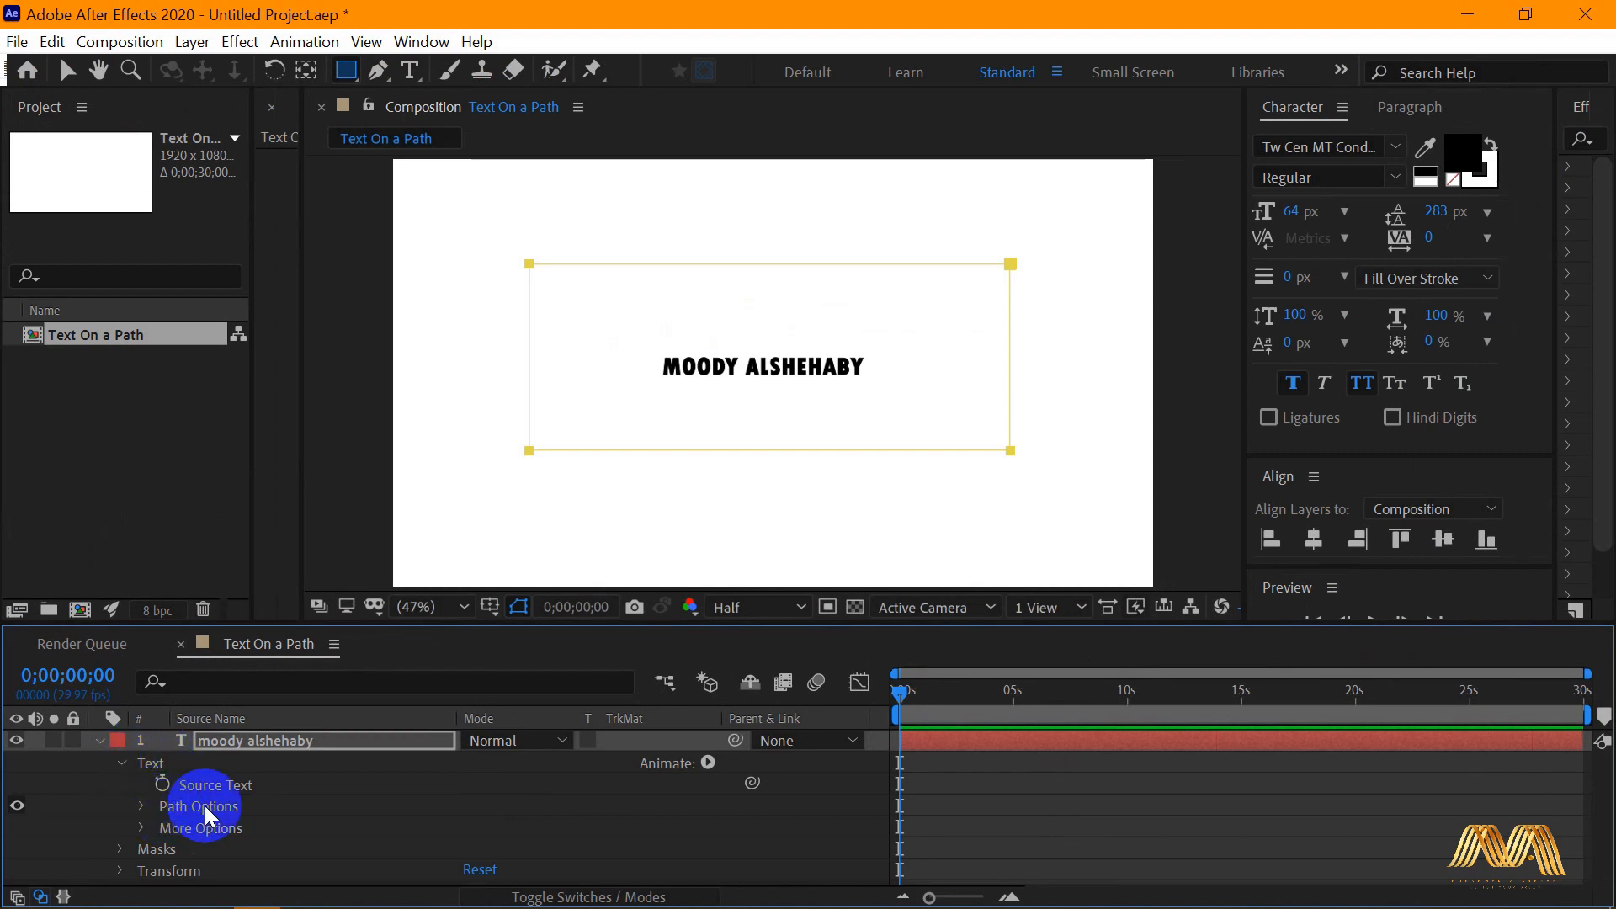
left_click(142, 807)
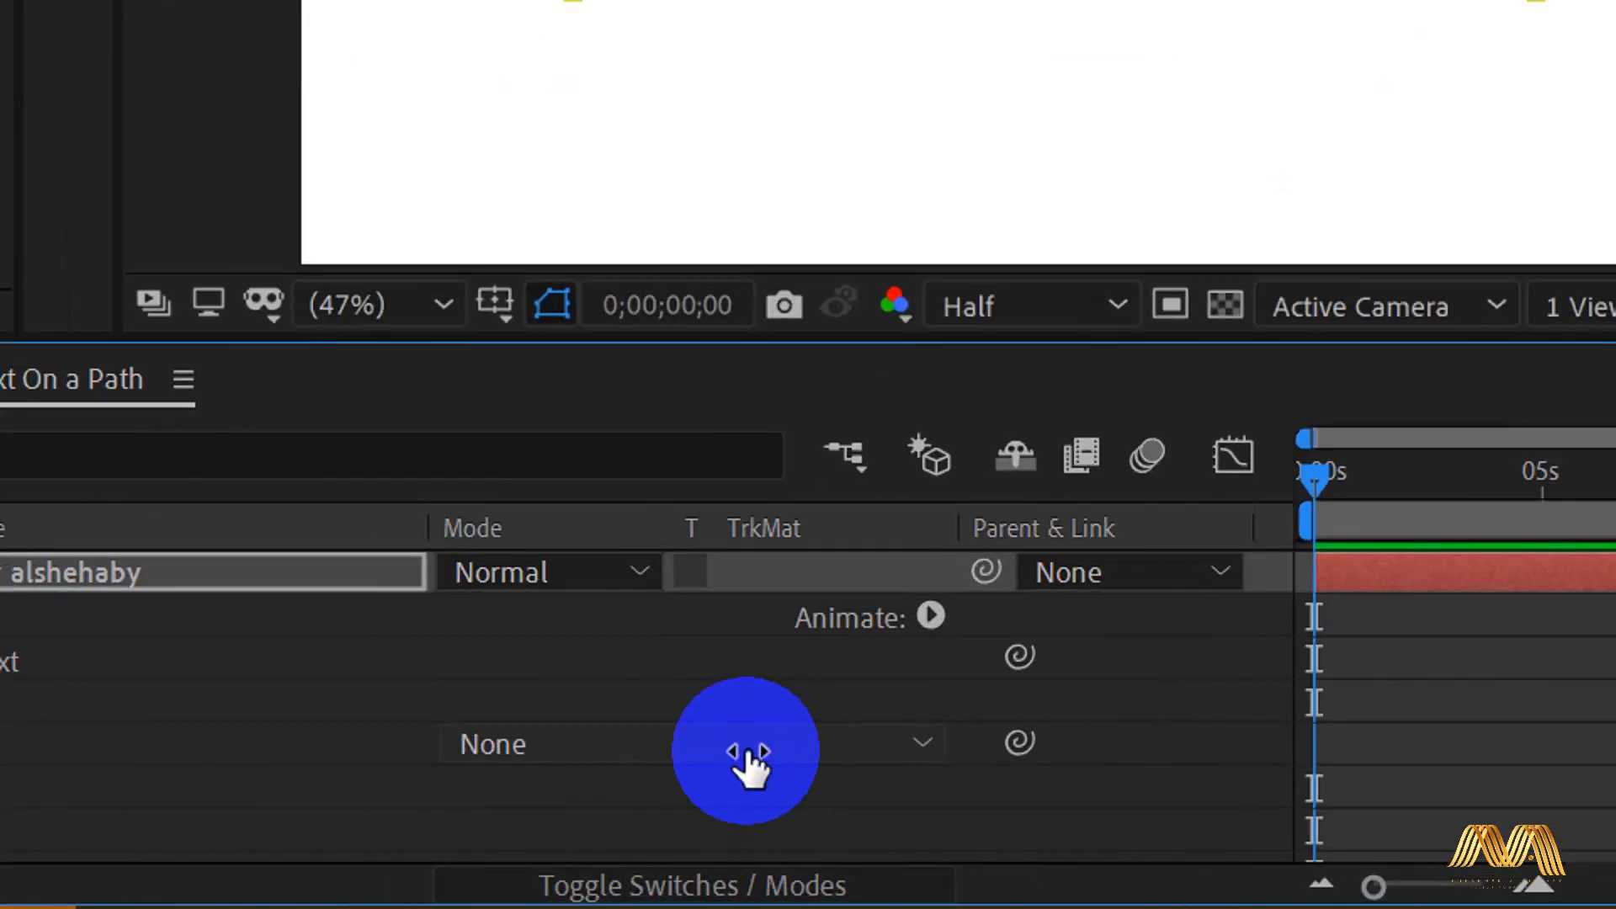
left_click(747, 762)
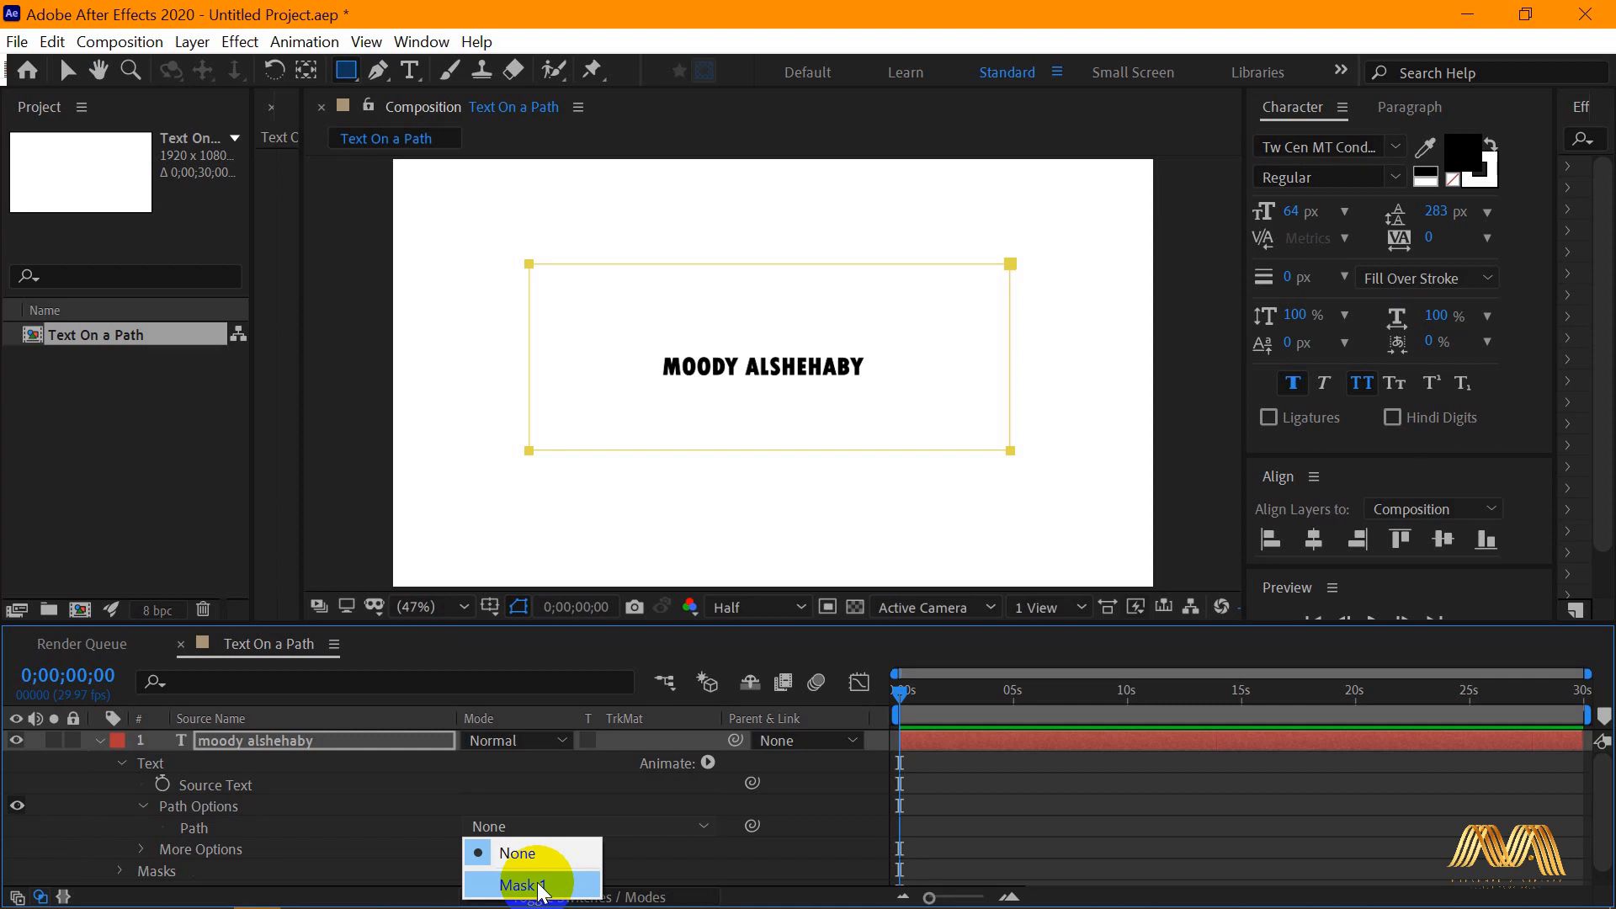
left_click(524, 884)
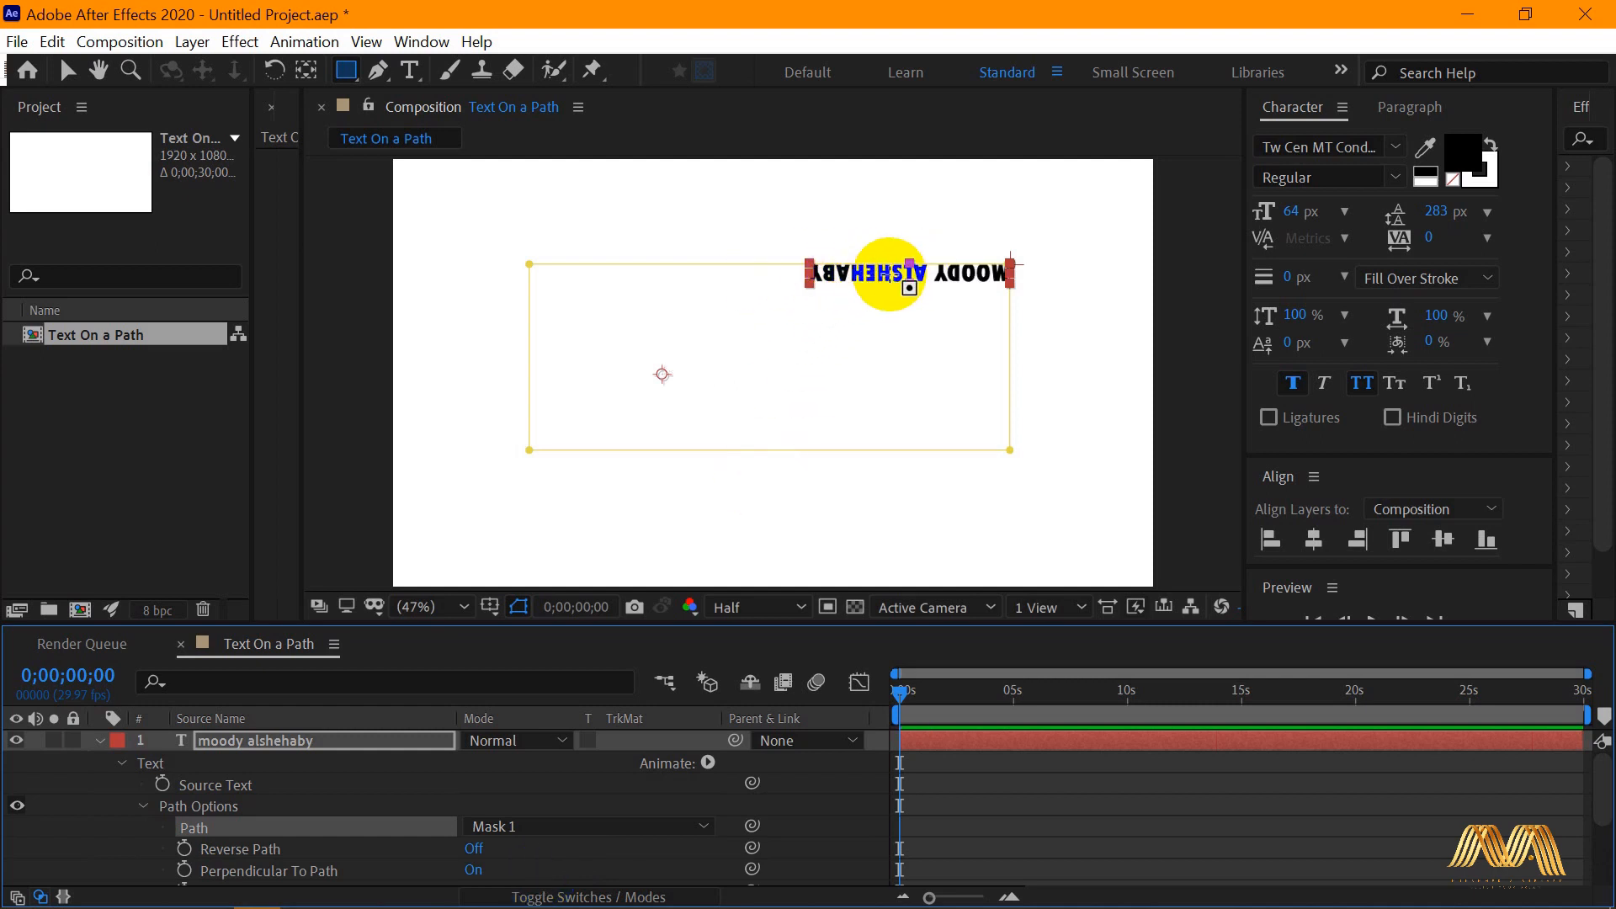
Turn on Reverse Path for the text so it runs along the outside of the rectangle
scroll(628, 770, "down", 2)
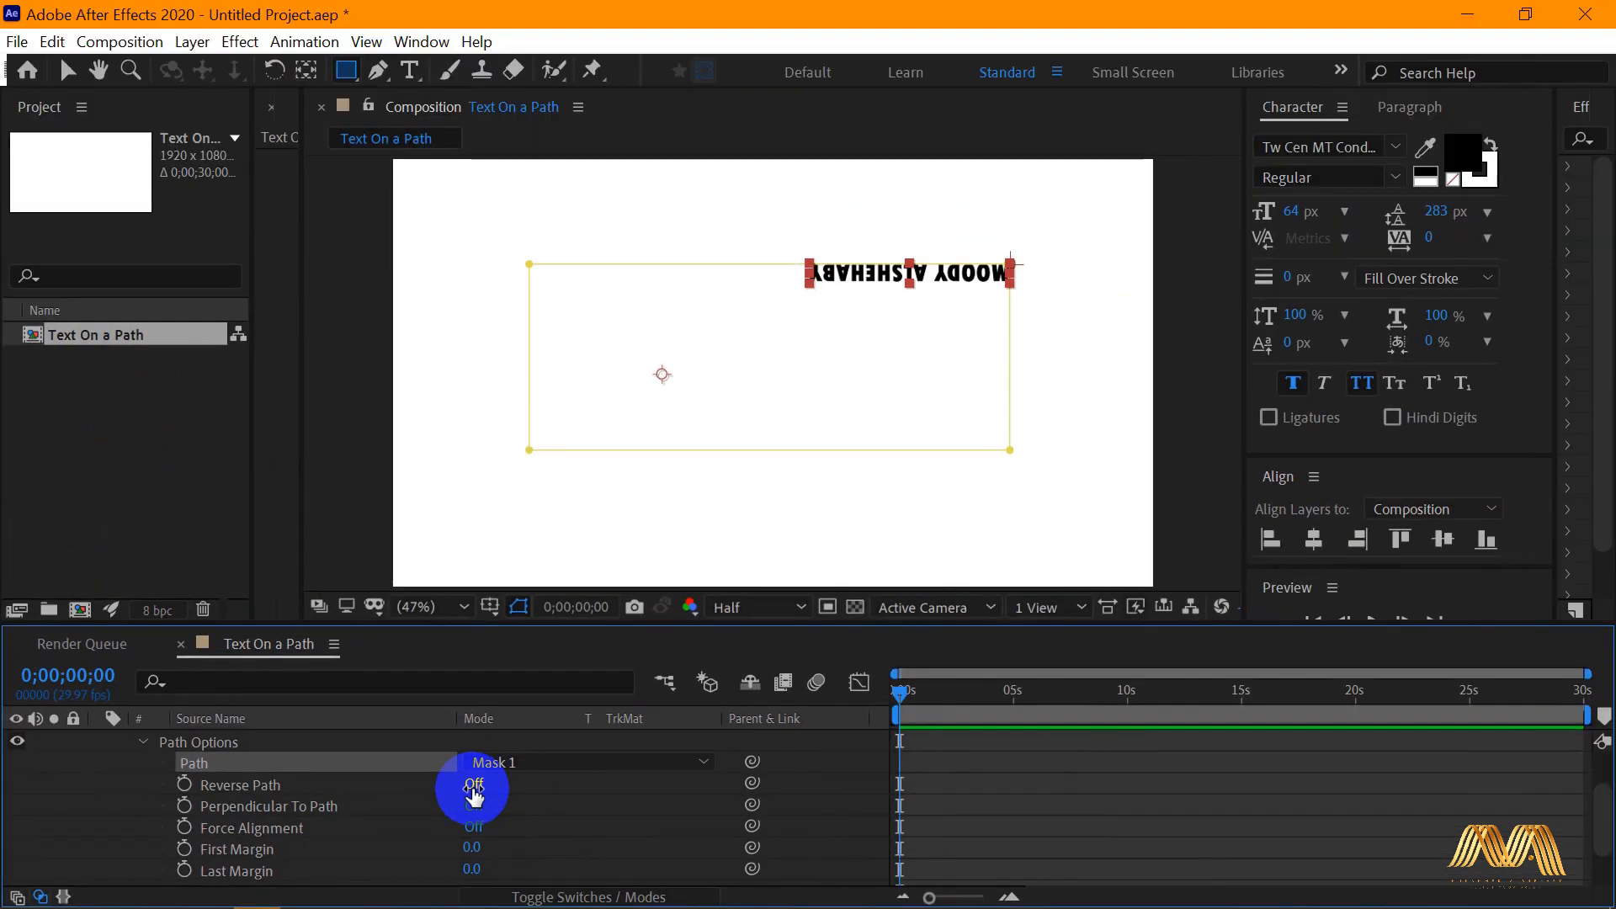
left_click(505, 778)
left_click_drag(1012, 268, 1002, 455)
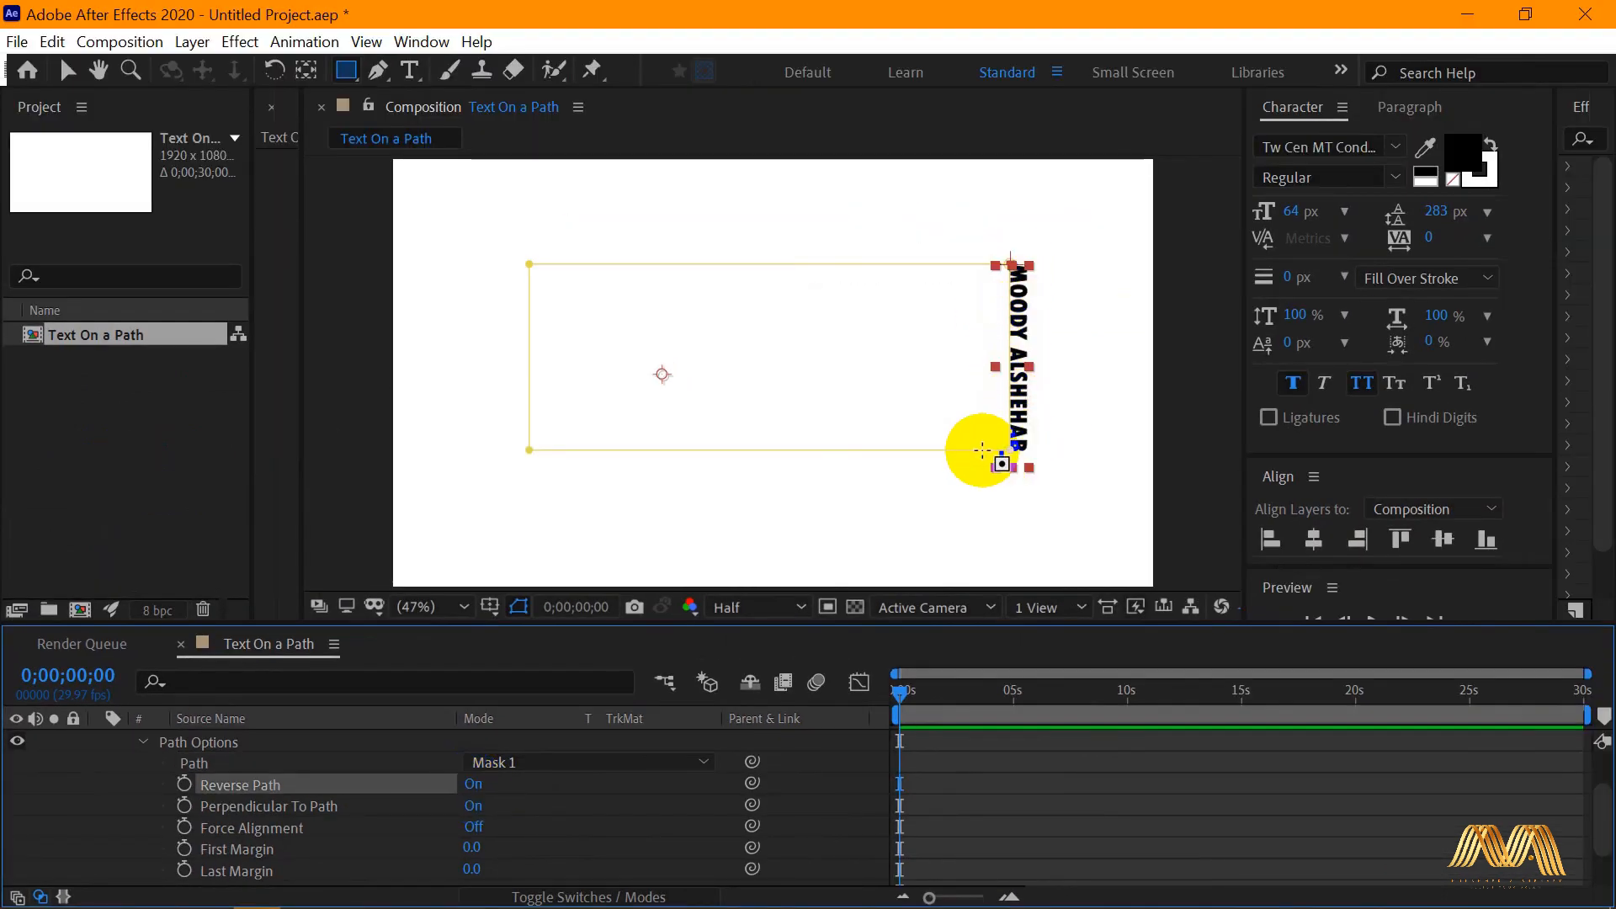
Copy the name and paste it repeatedly at the end of the text to fill the rectangular path
left_click(67, 70)
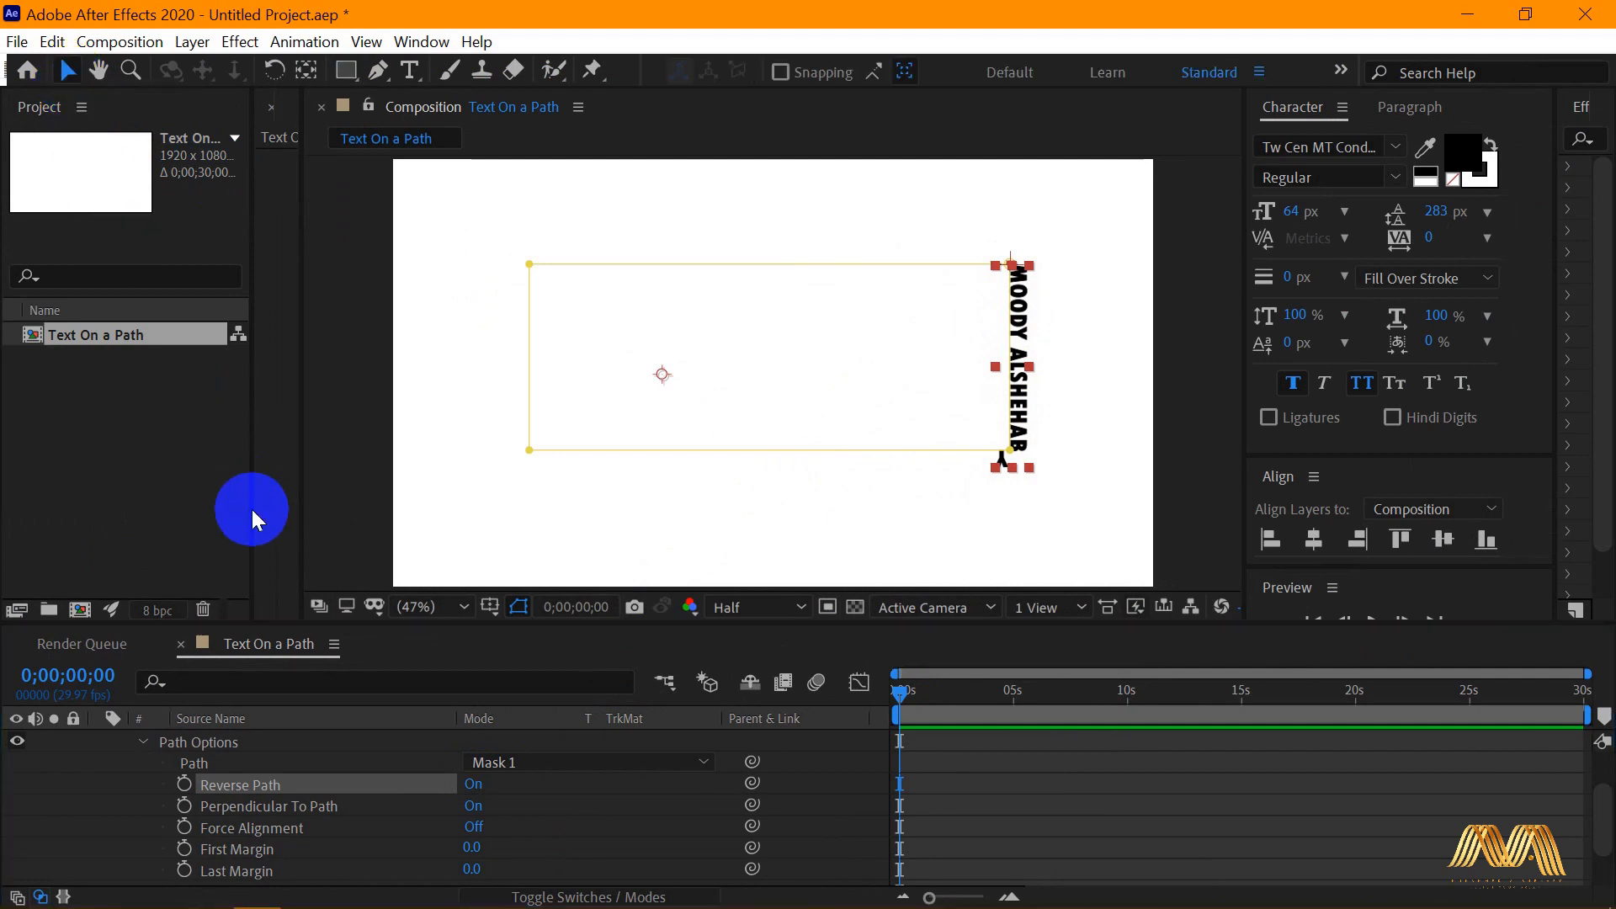
scroll(354, 838, "up", 2)
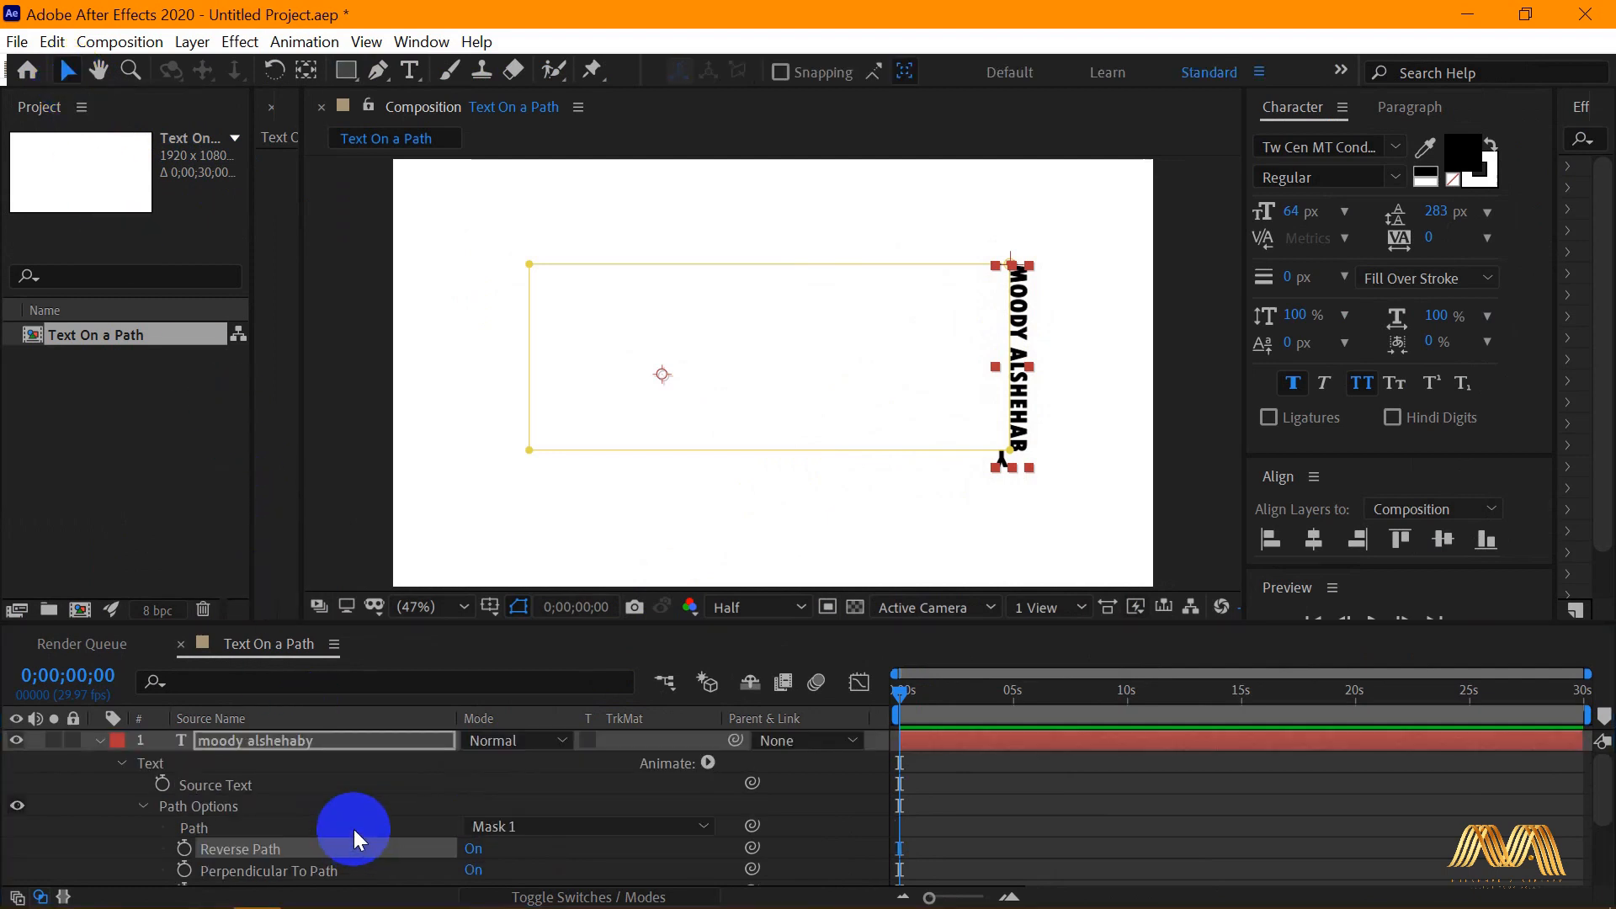
left_click(336, 740)
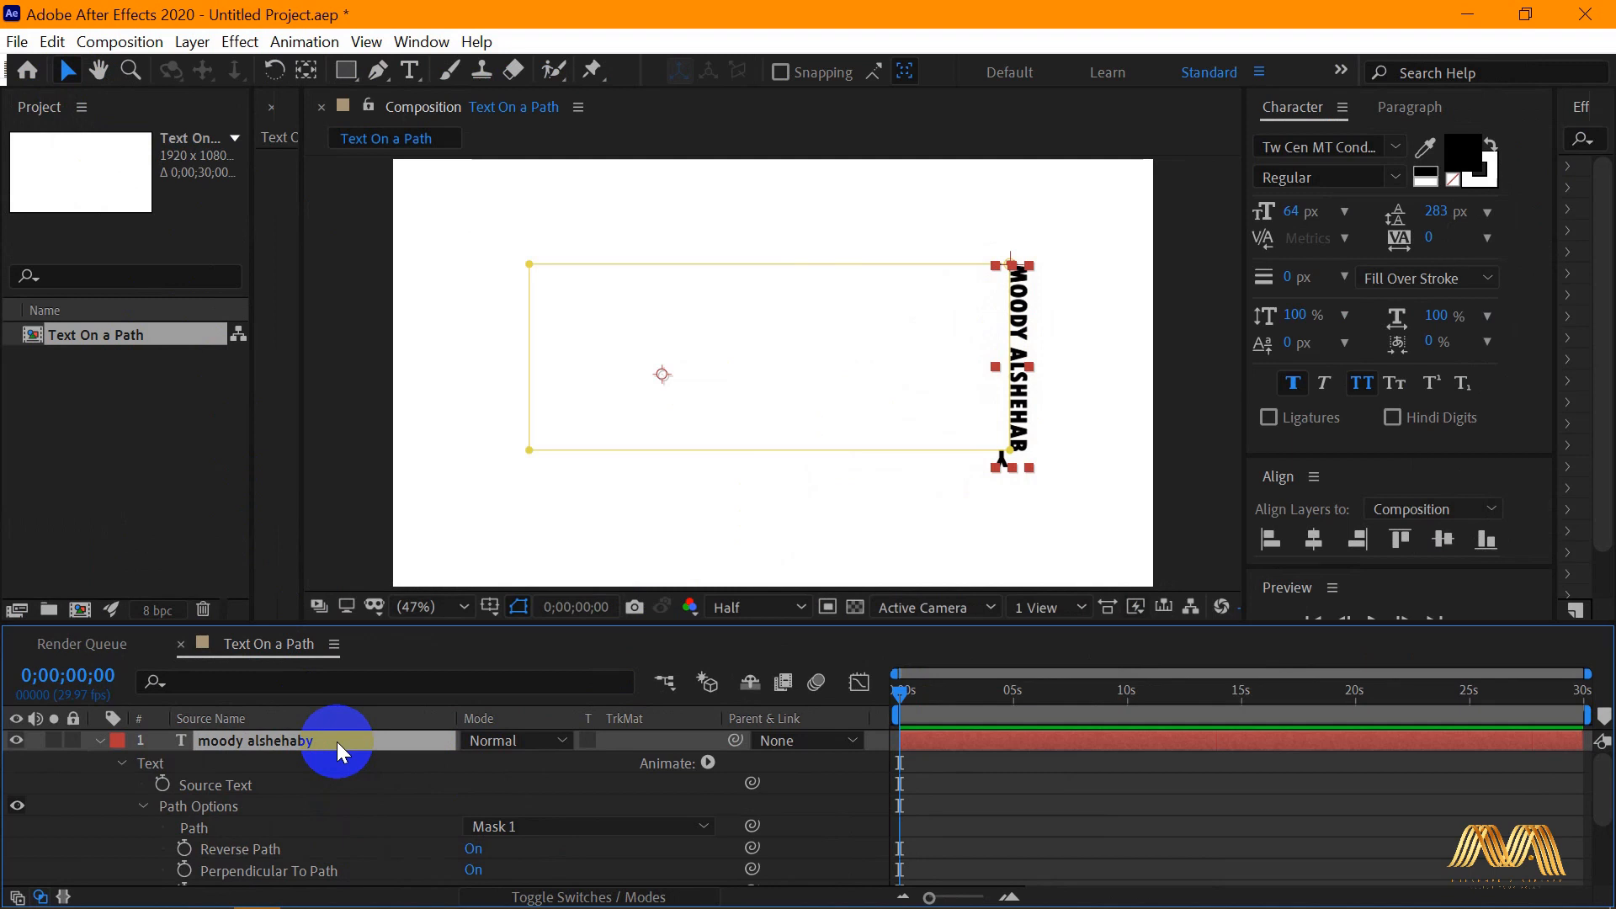
double_click(337, 741)
key("ctrl+c")
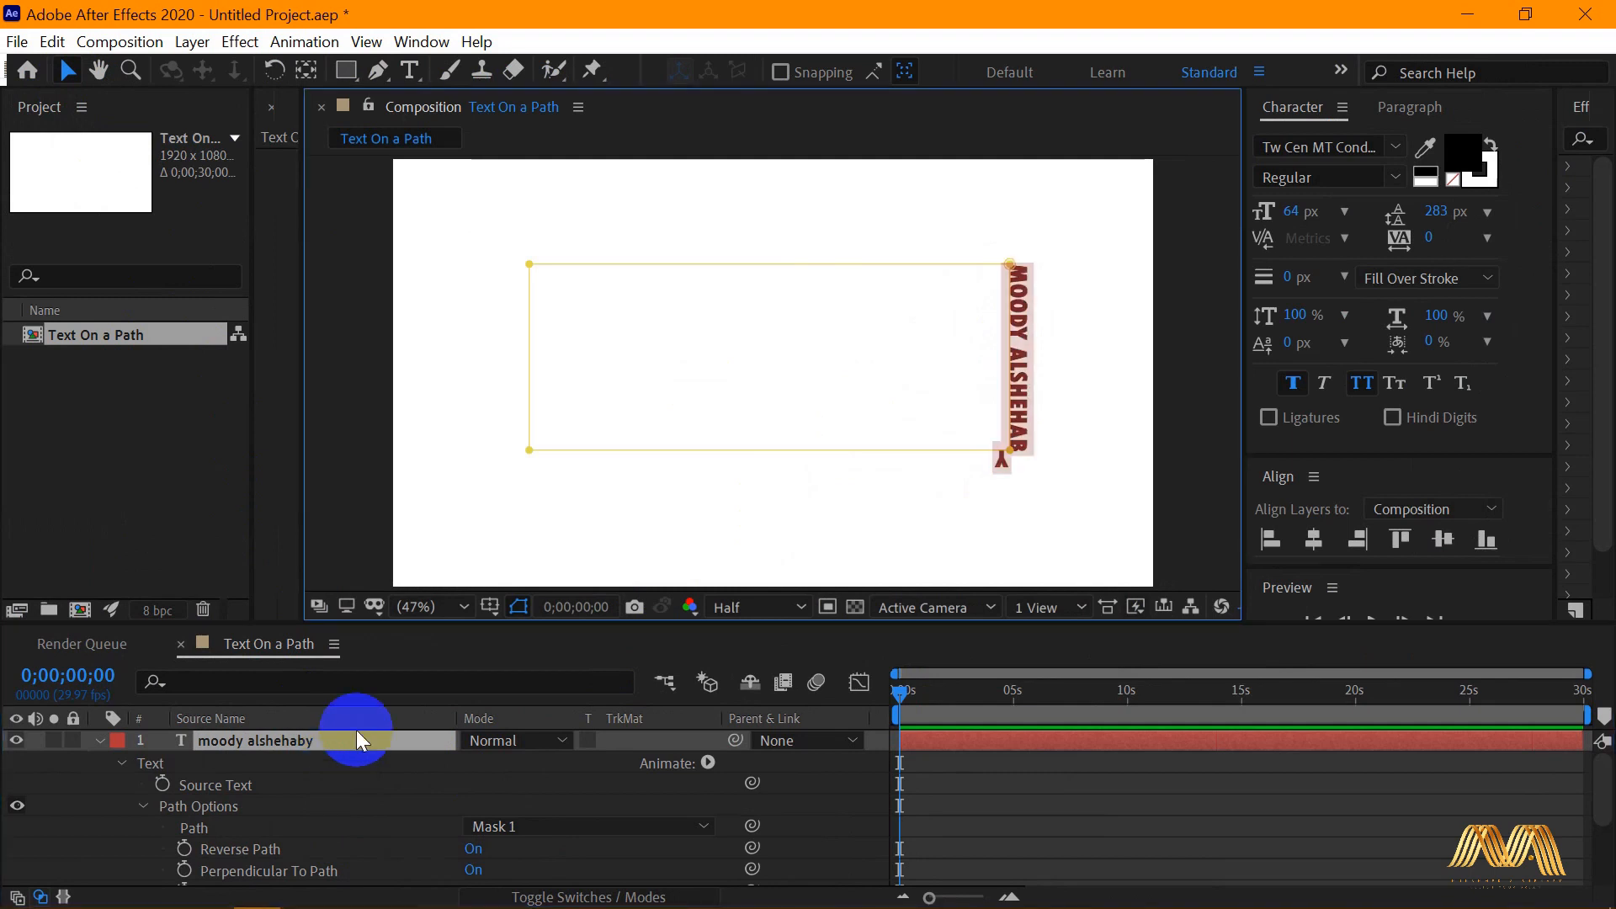
double_click(1028, 376)
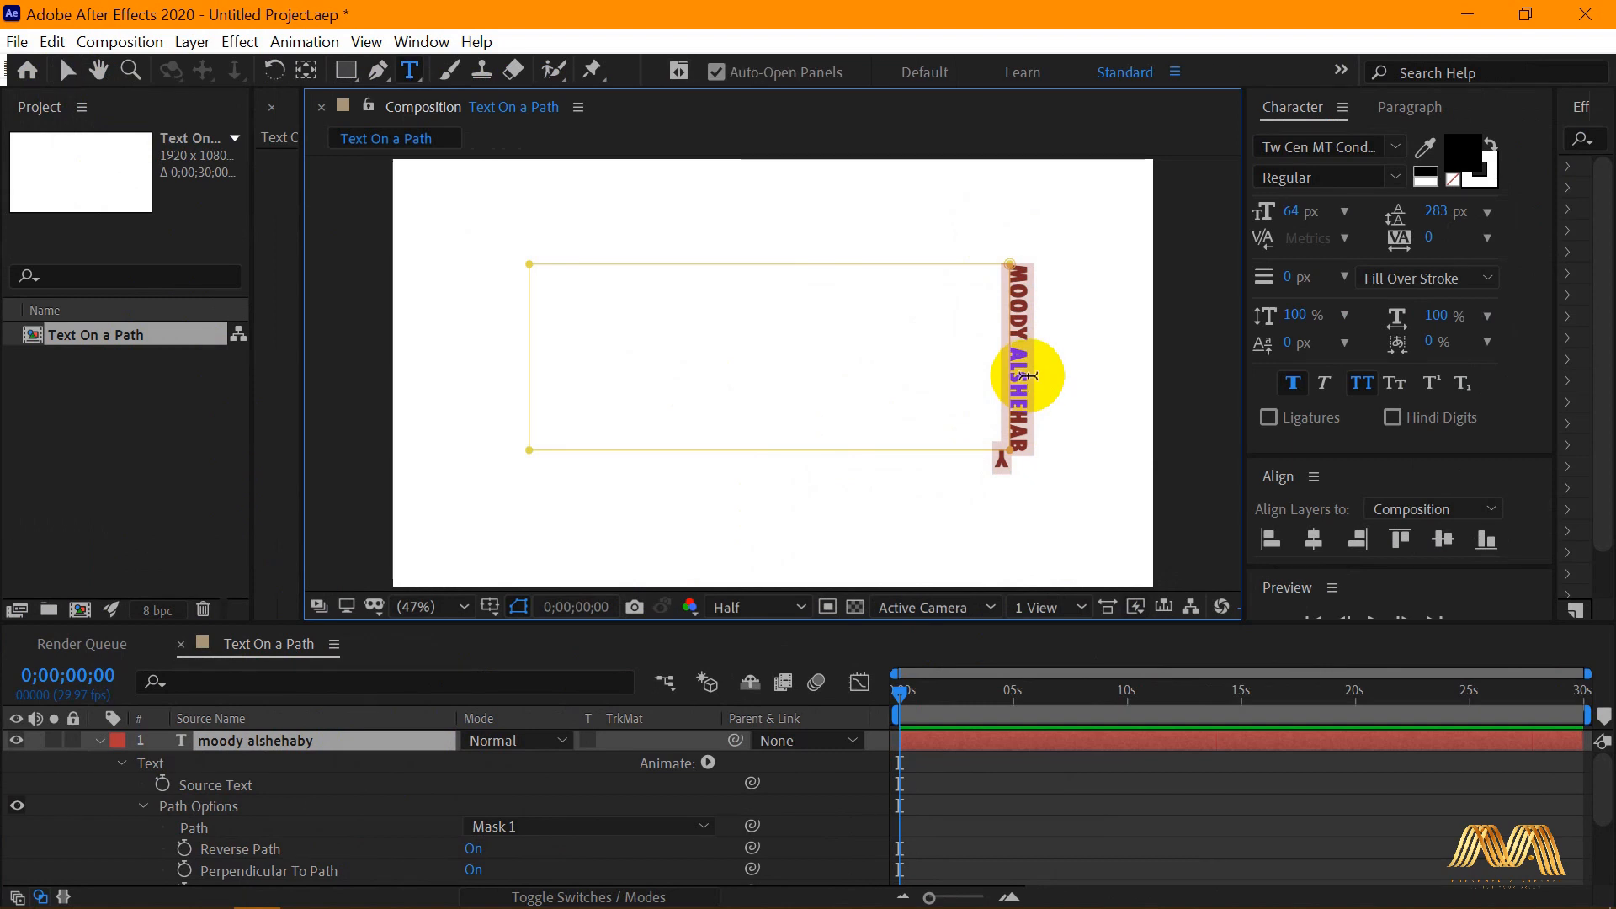
left_click(989, 460)
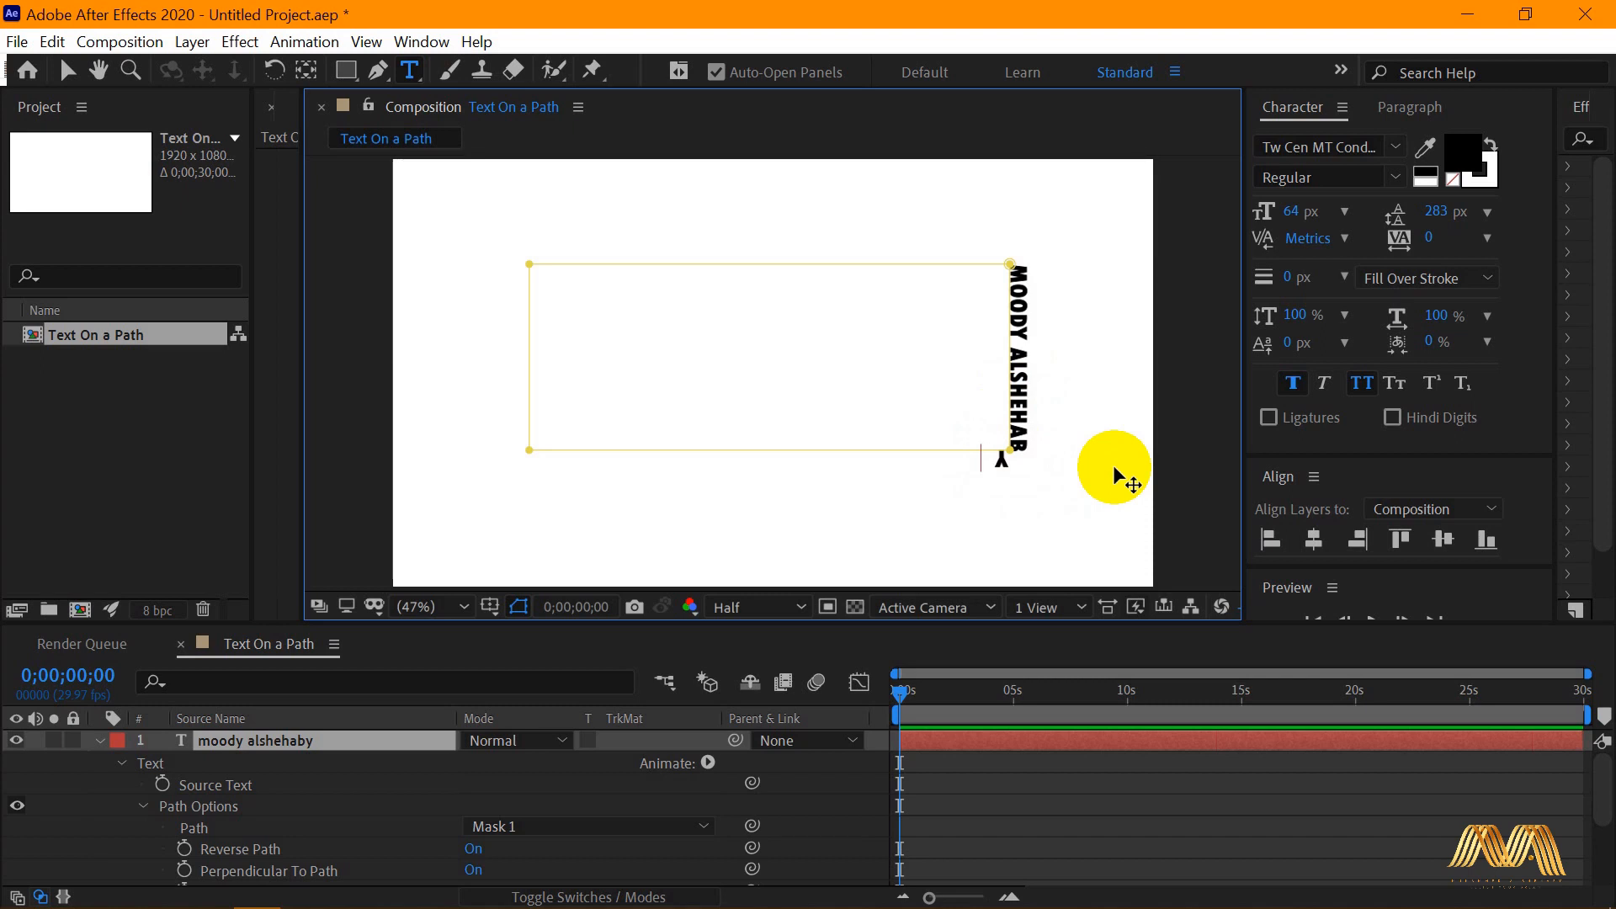
type("moody alshehaby")
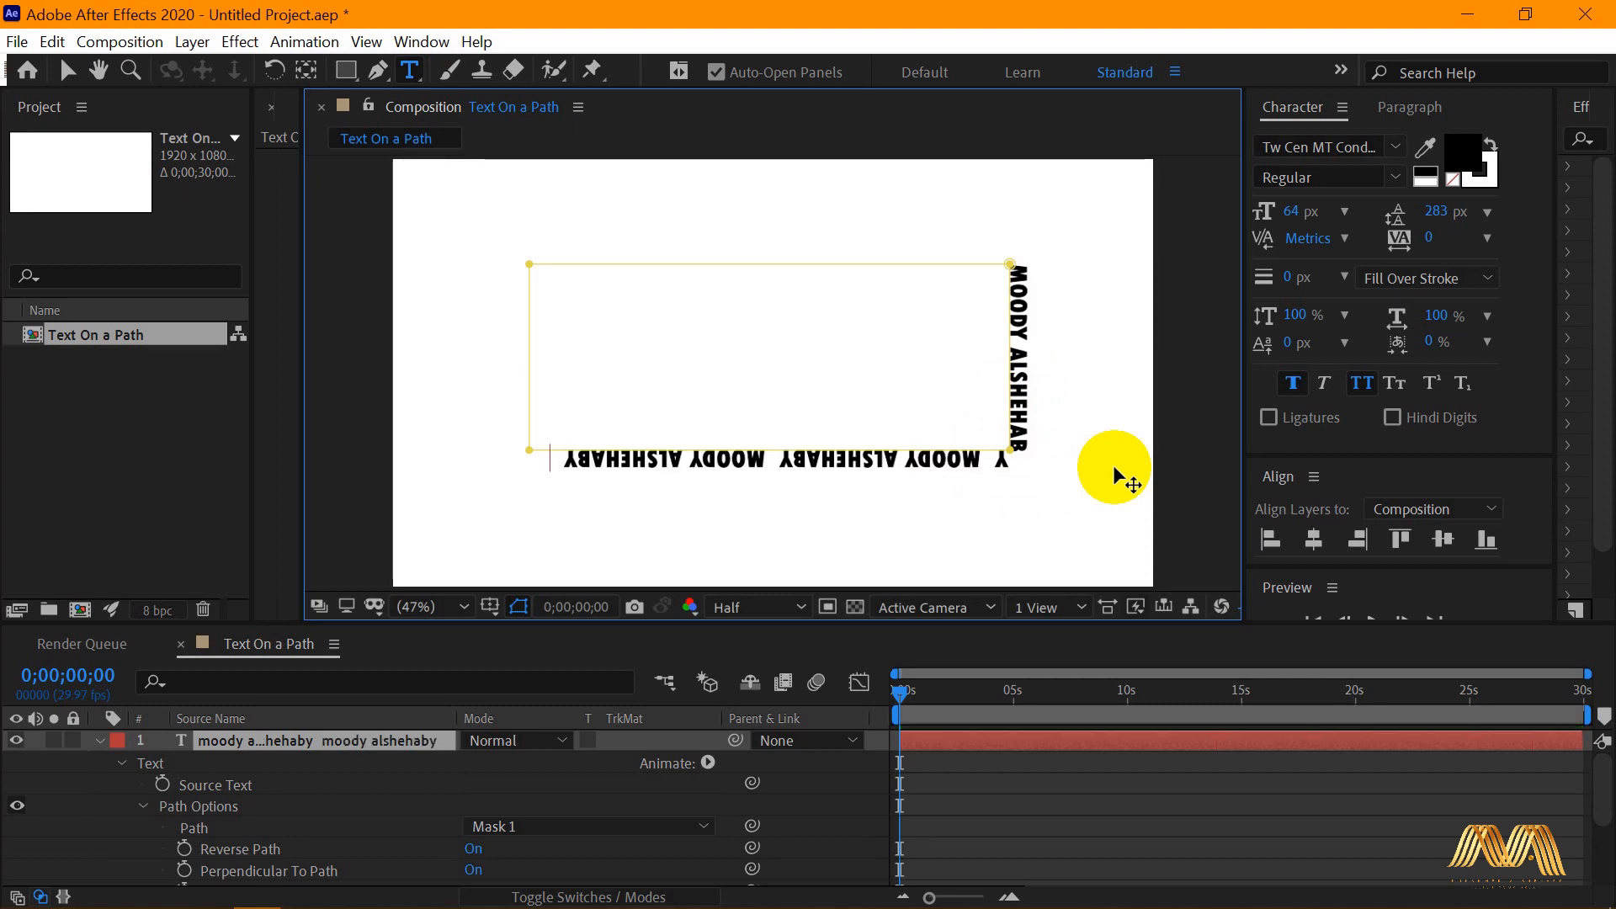
type("moody alshehaby")
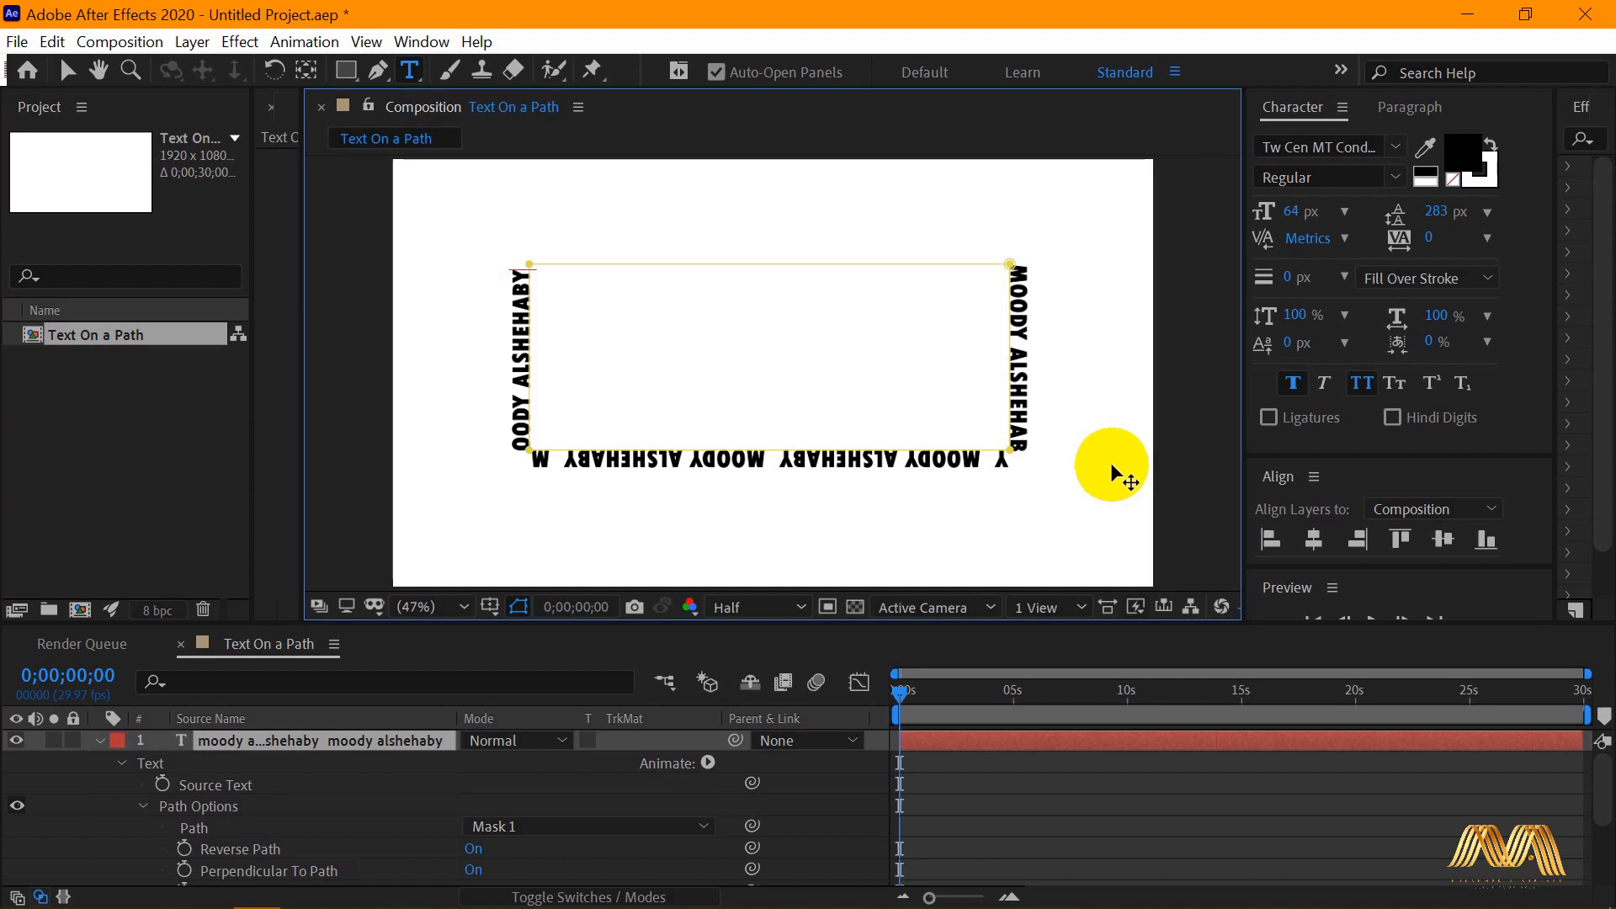
key("ctrl+v")
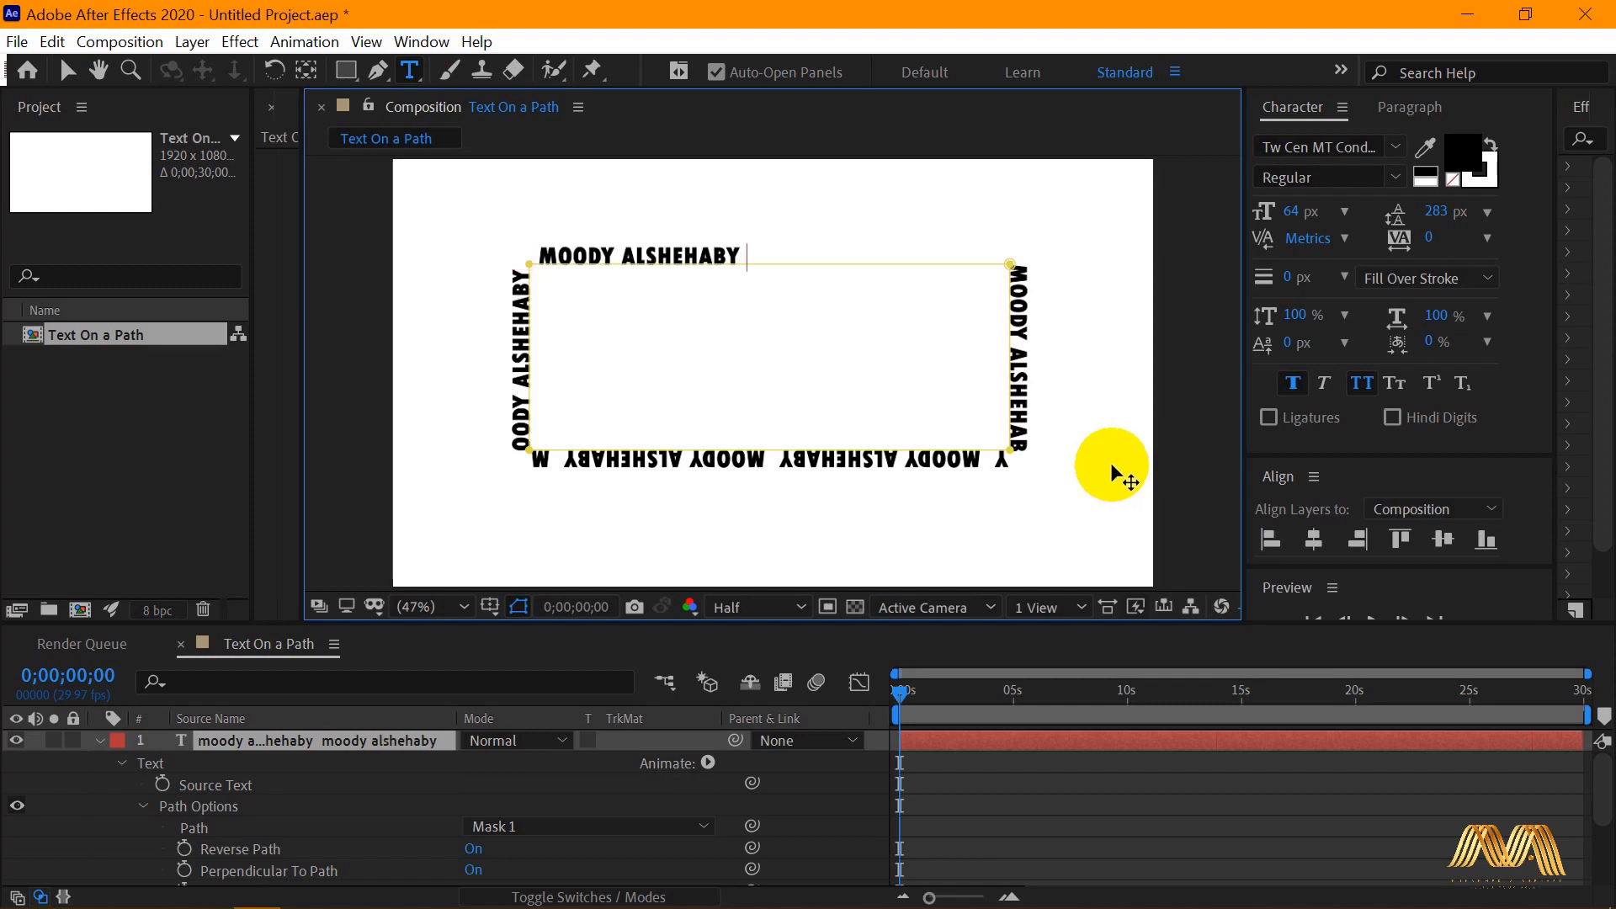
Set the font size of all the text on the path to 66 px
key("ctrl+a")
left_click_drag(1290, 211, 1309, 212)
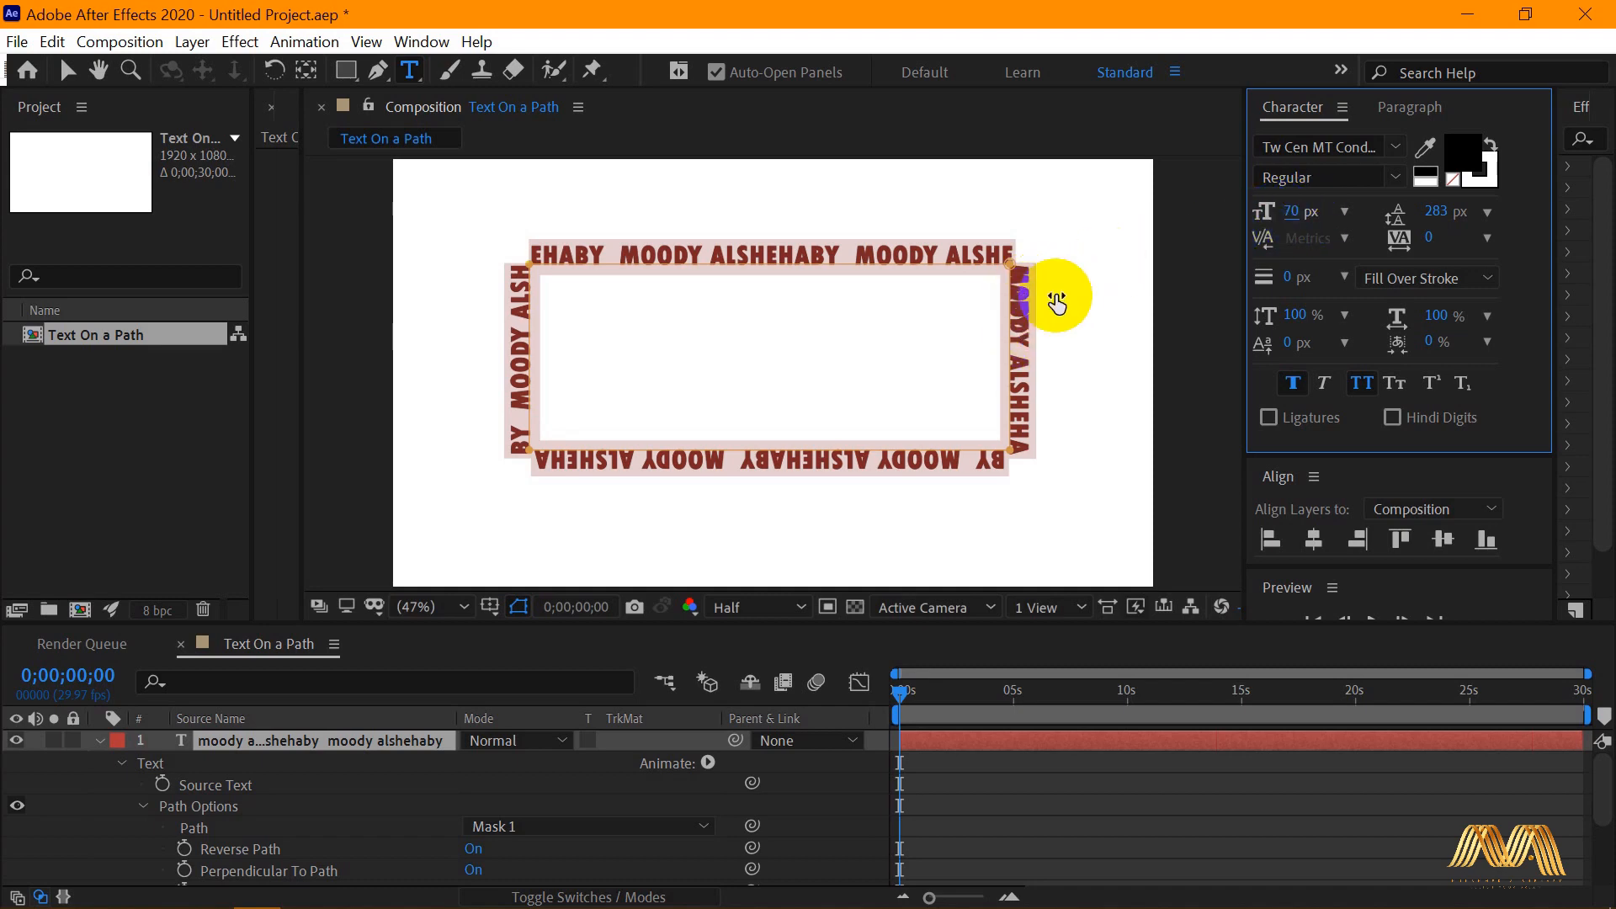
left_click_drag(1300, 212, 1303, 226)
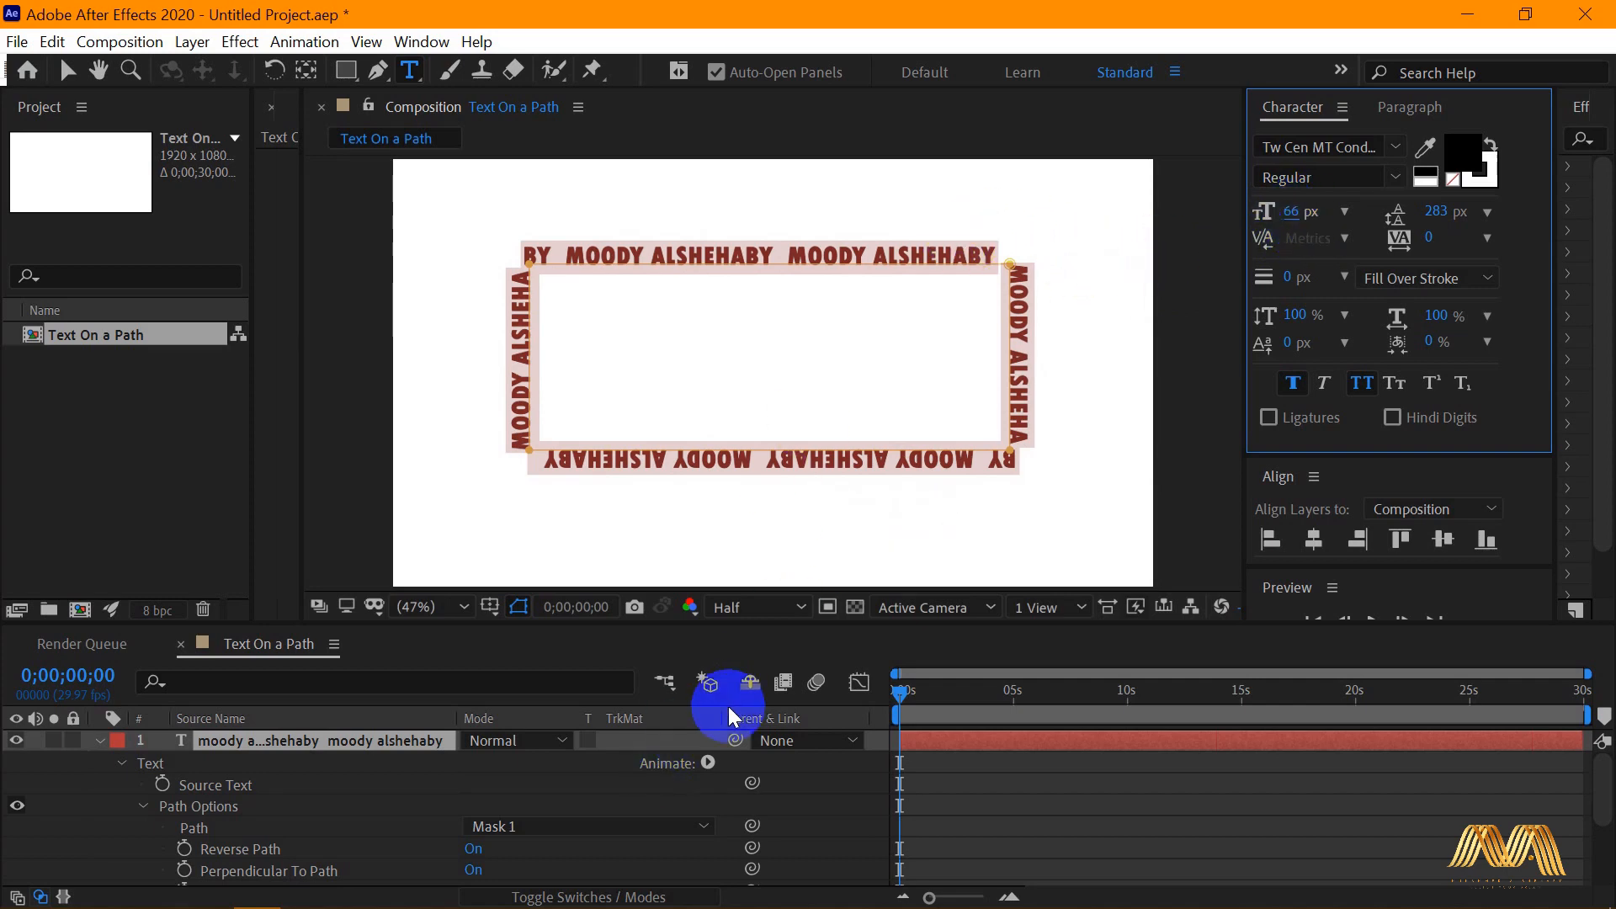
scroll(328, 812, "down", 2)
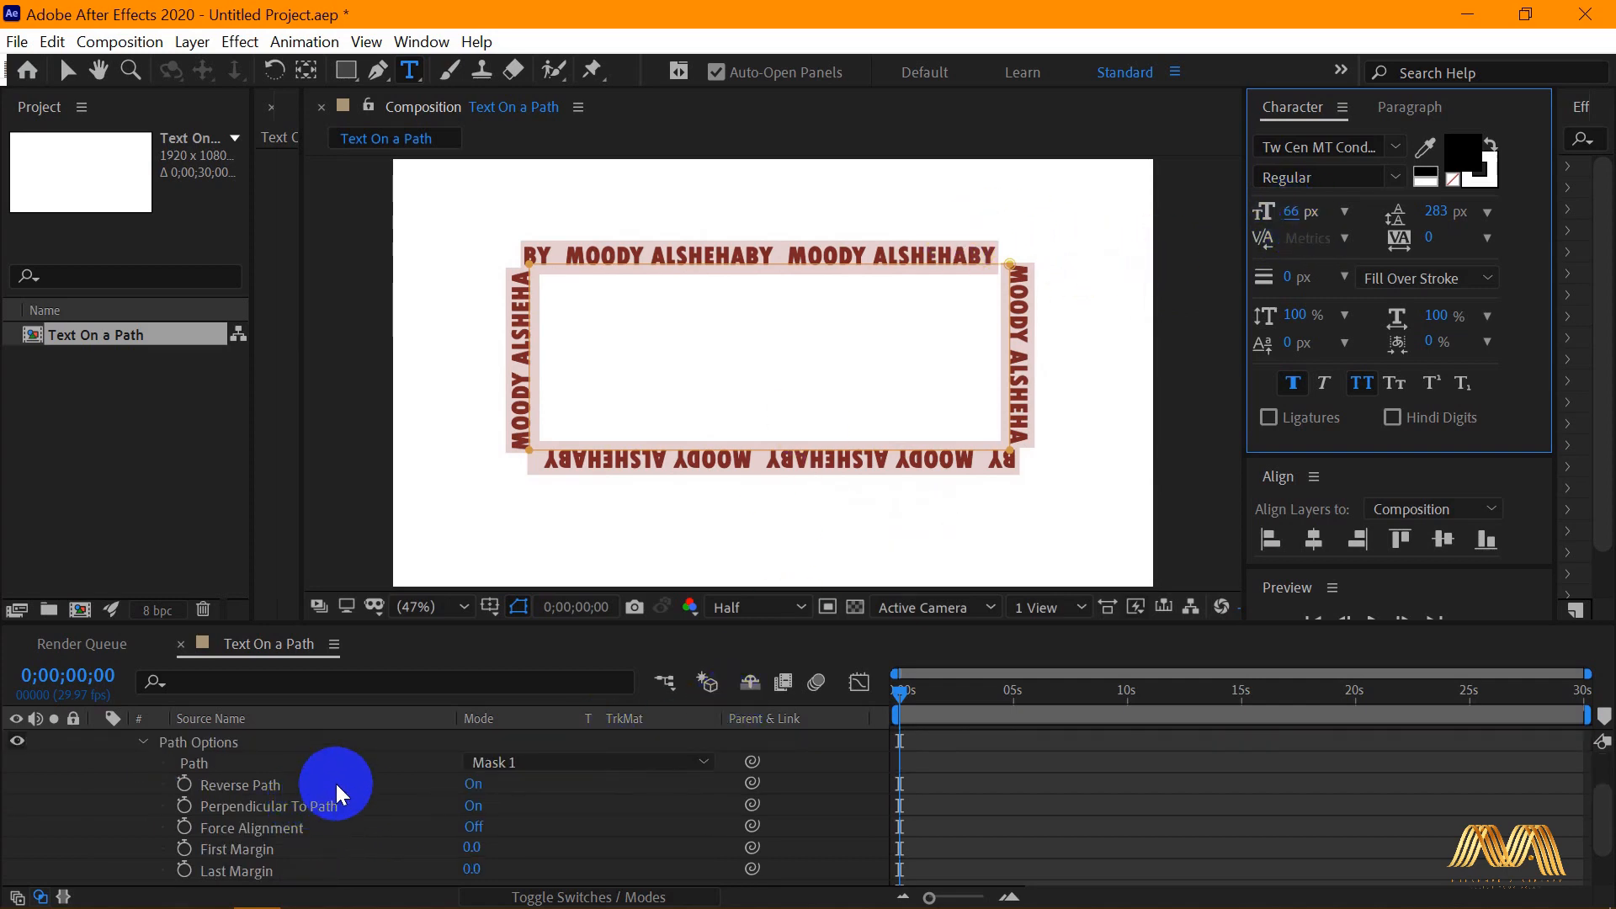
Keyframe the text's First Margin at 0 at the composition start and 773 at 0;00;29;29, and preview the motion
scroll(255, 830, "down", 2)
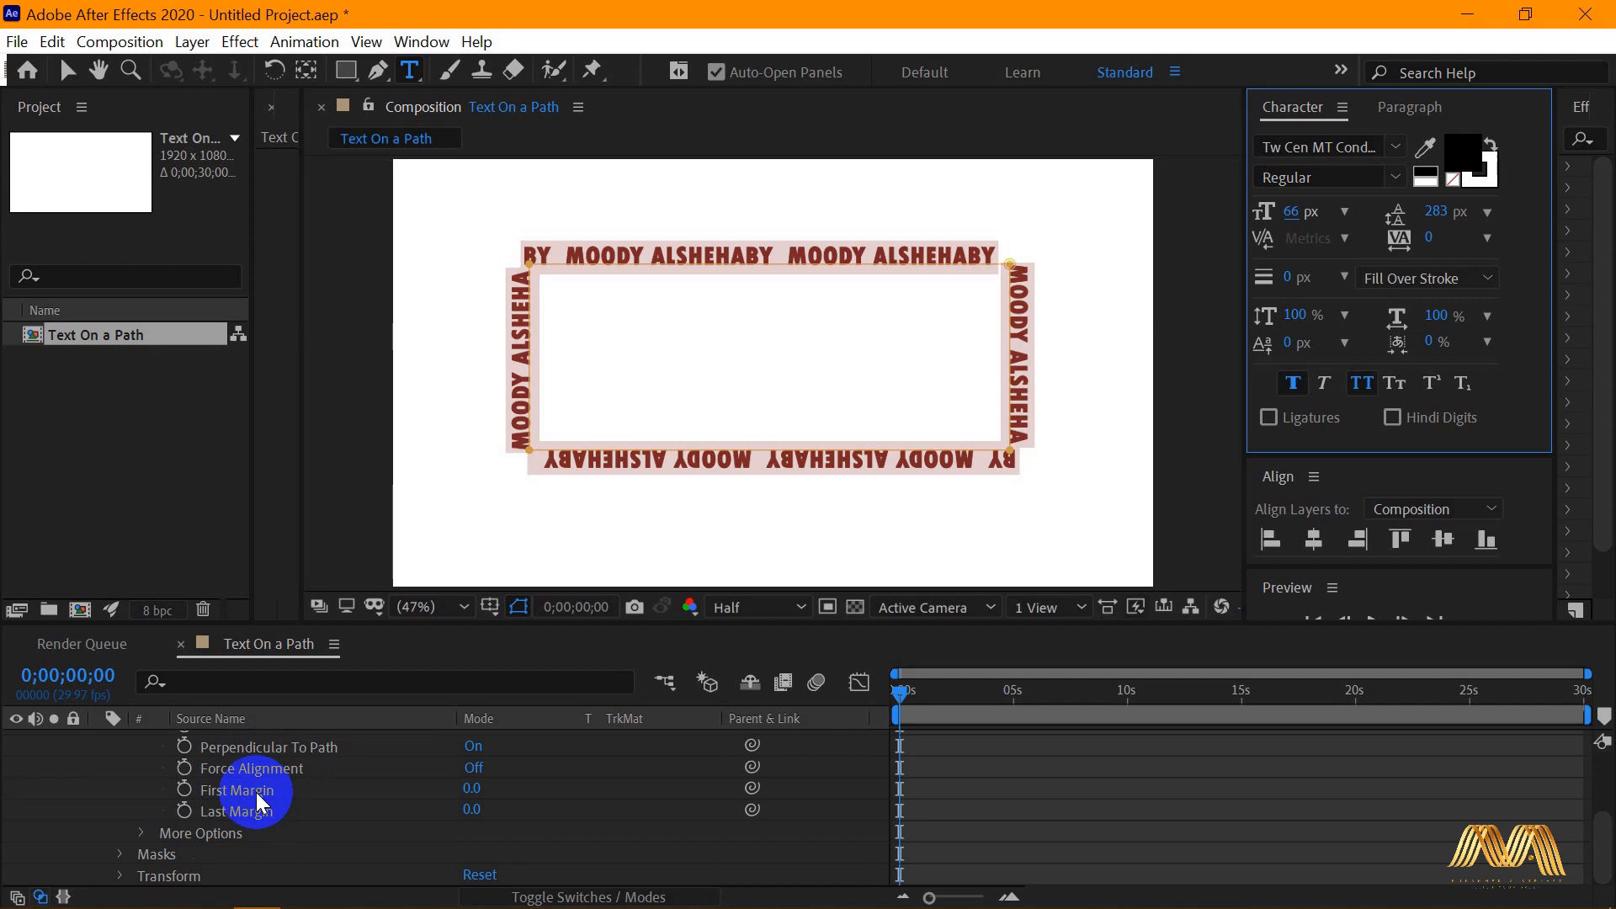
left_click(256, 791)
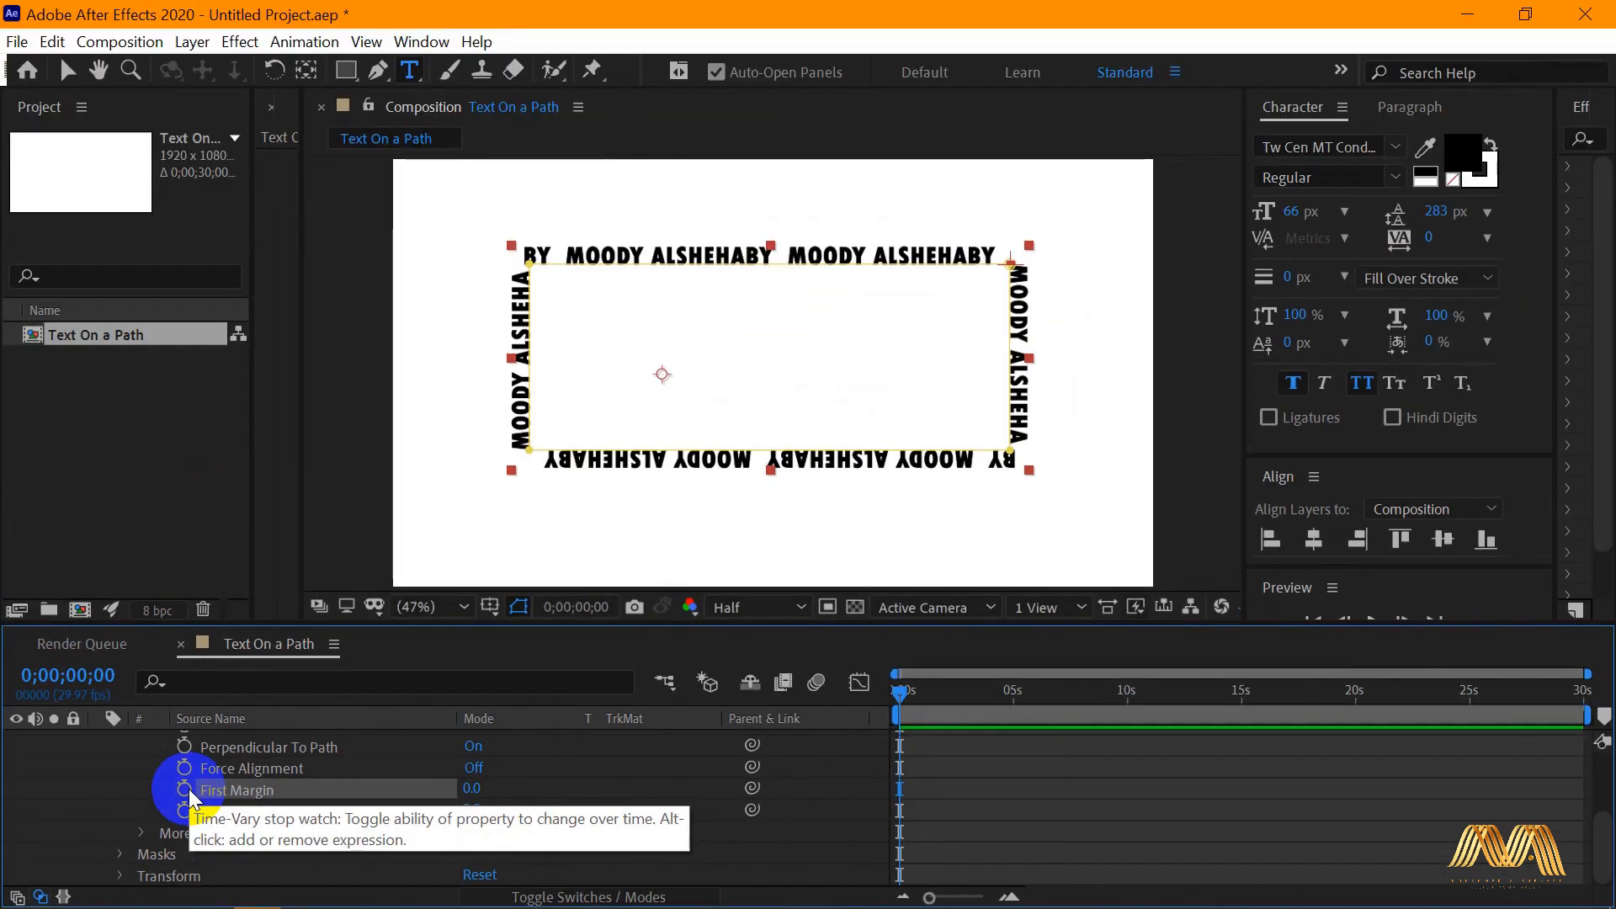
left_click(380, 683)
left_click(897, 788)
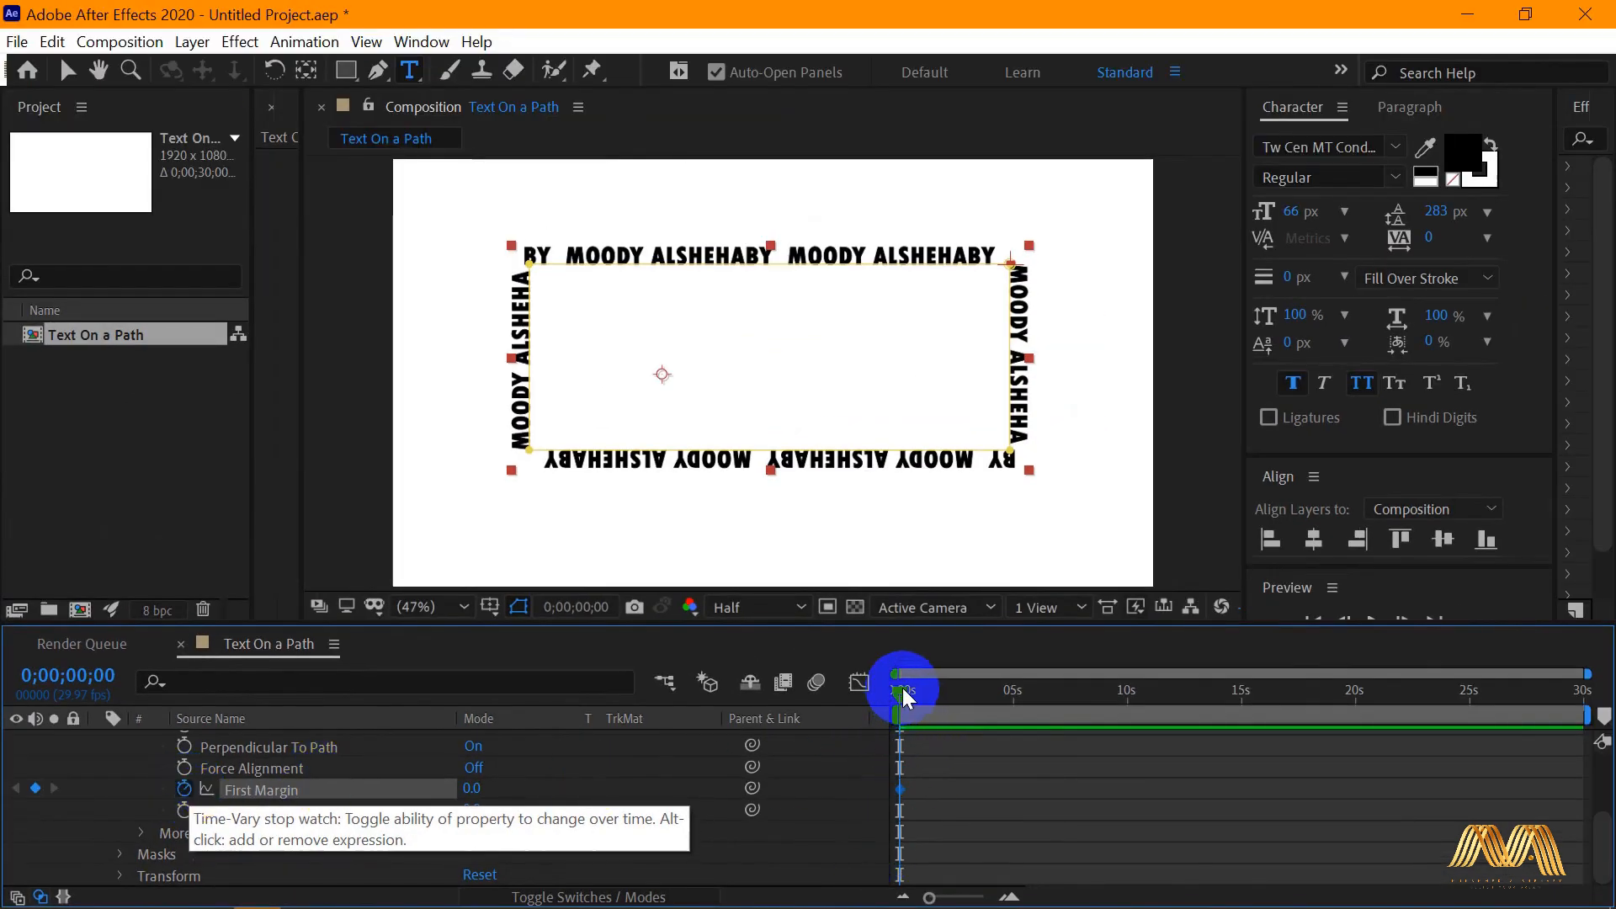
left_click_drag(901, 690, 1589, 699)
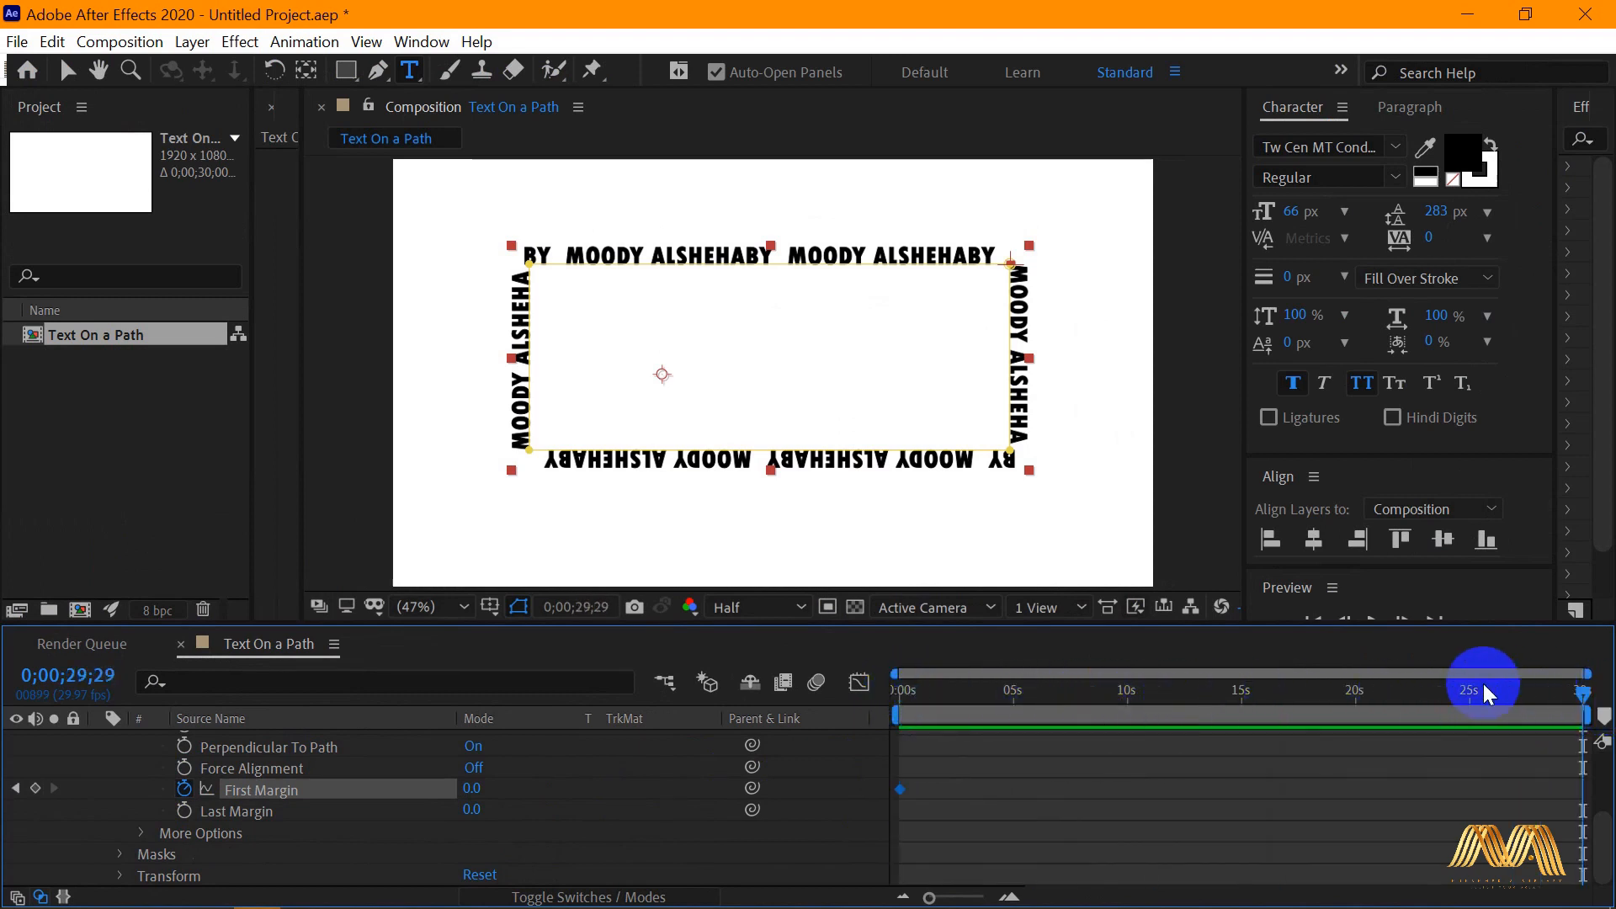
left_click_drag(467, 786, 1397, 779)
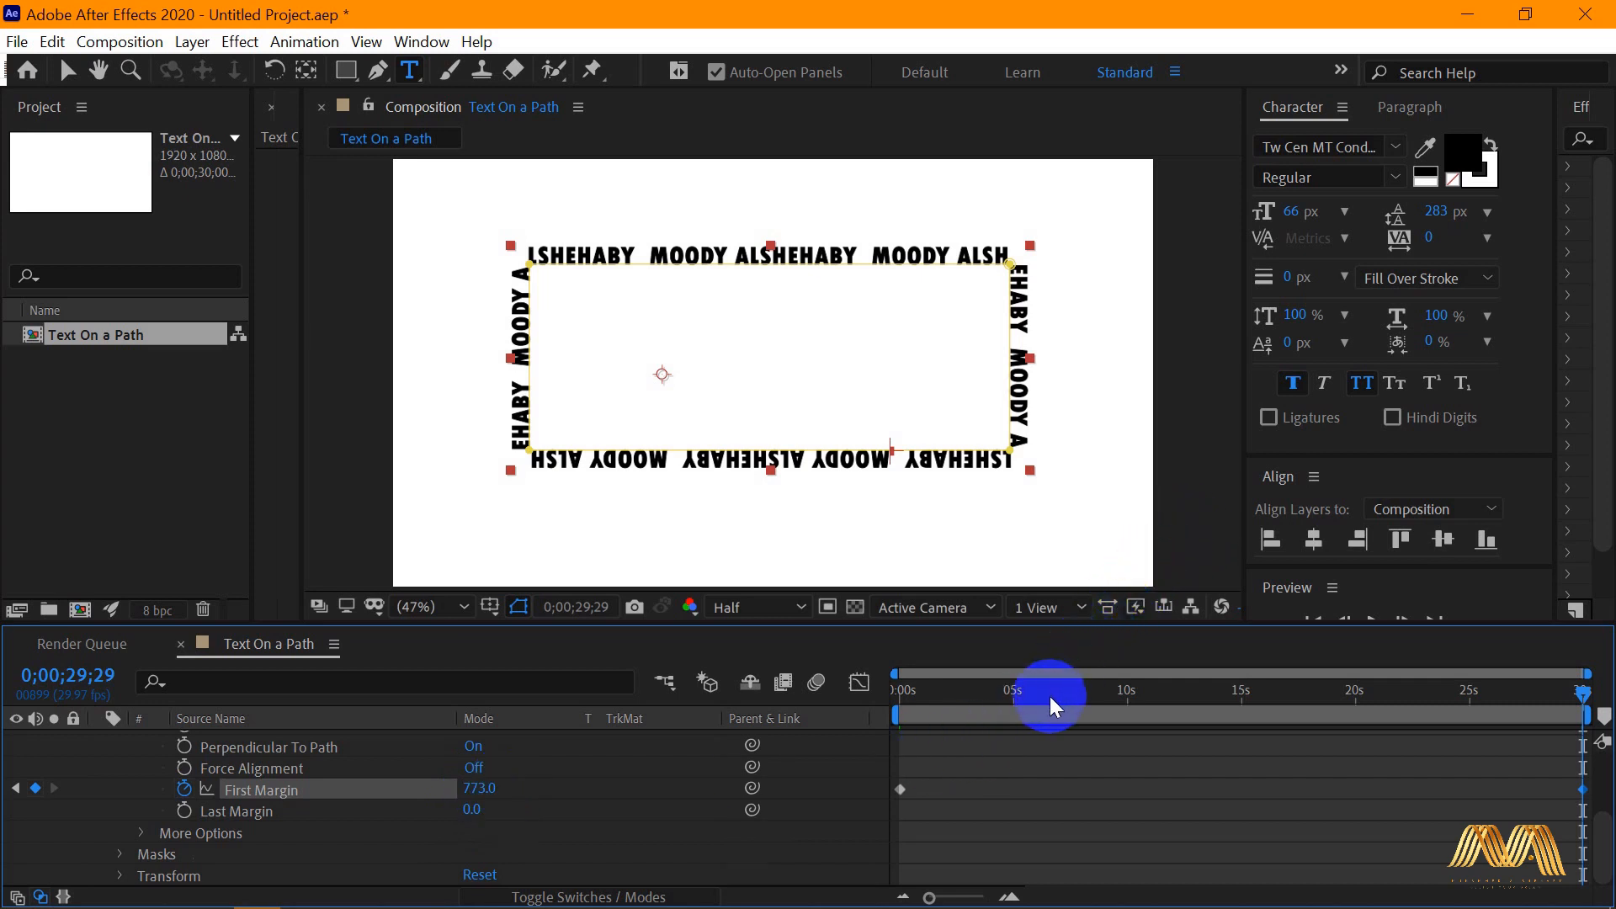
key("space")
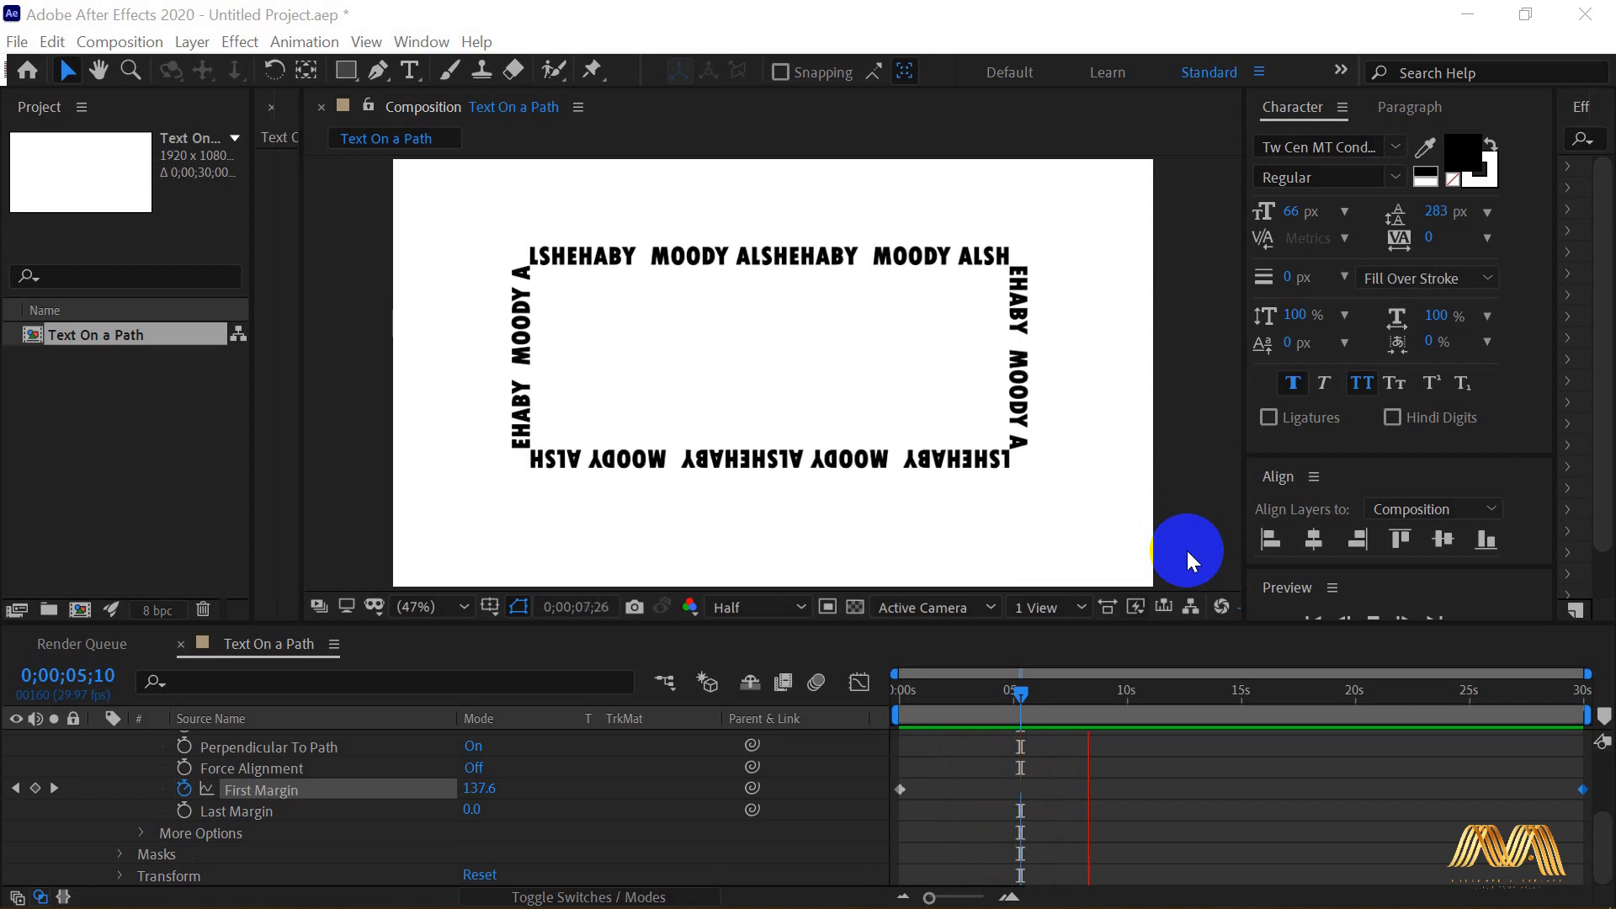
Increase the First Margin value of the end keyframe at 0;00;29;29 to 2034
left_click(1582, 789)
left_click(479, 790)
left_click_drag(480, 790, 649, 815)
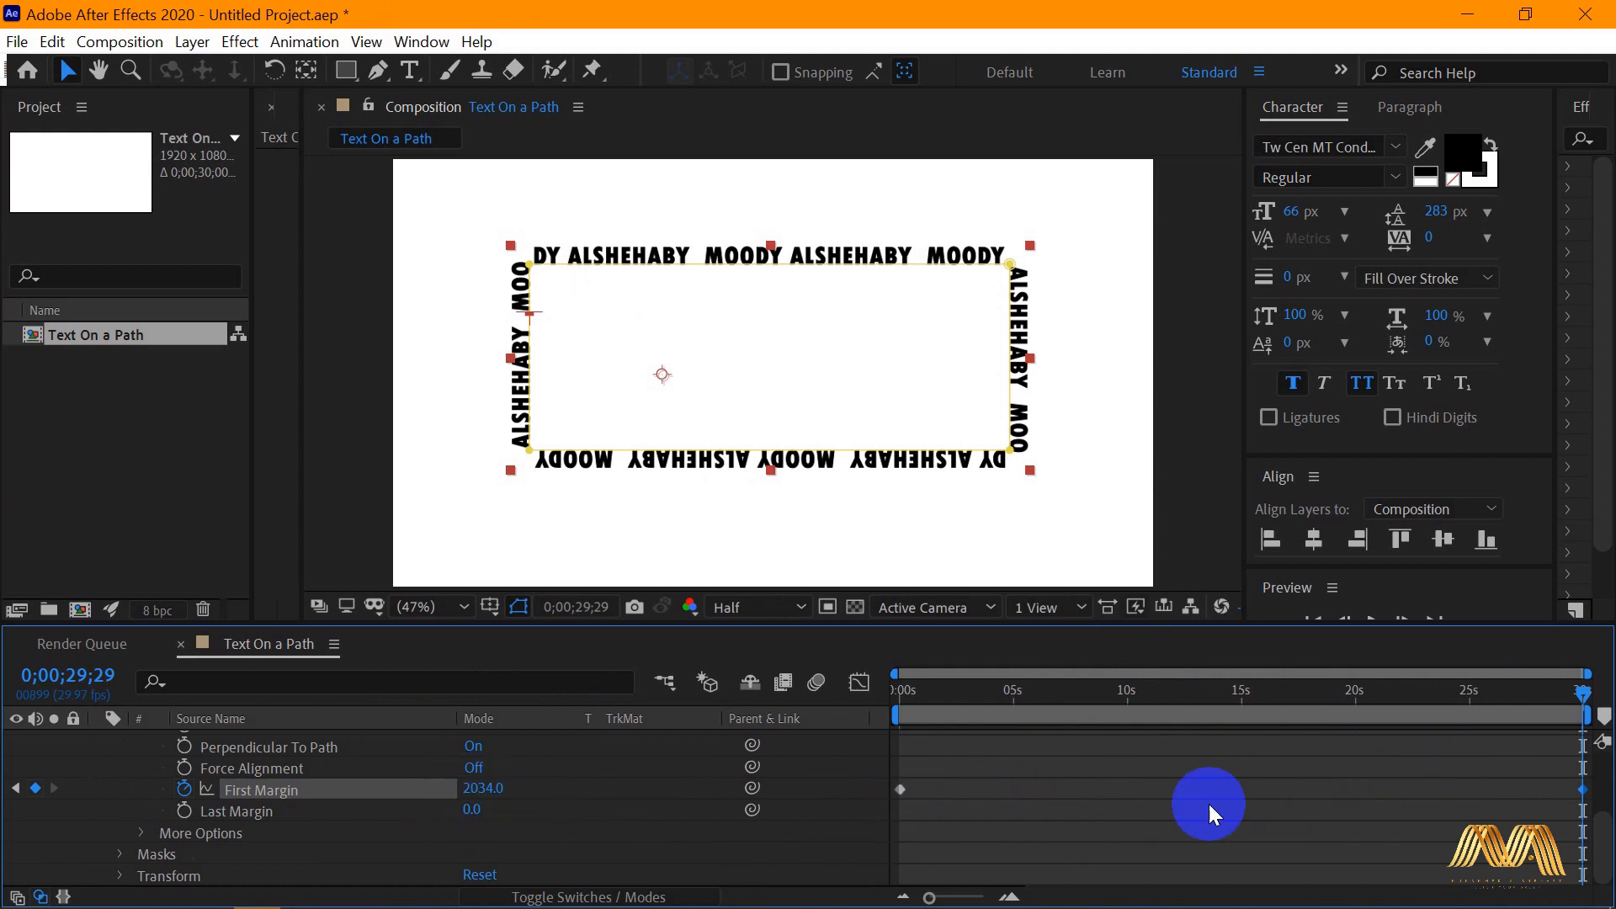
Apply Easy Ease to both First Margin keyframes
left_click(900, 790)
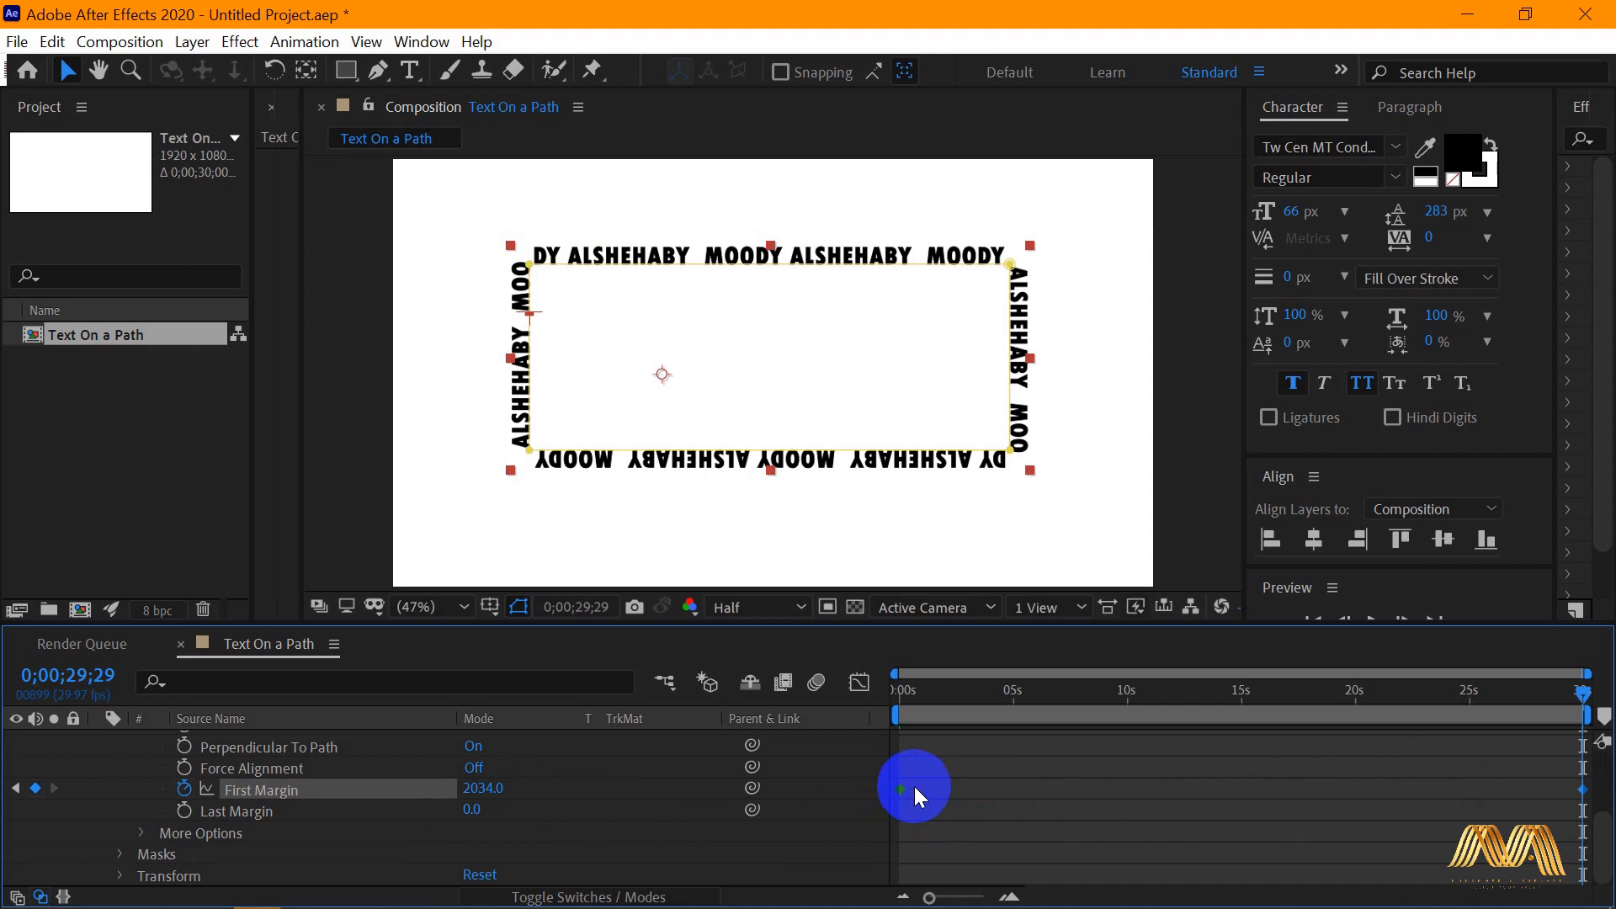
right_click(914, 786)
mouse_move(925, 780)
left_click(1309, 619)
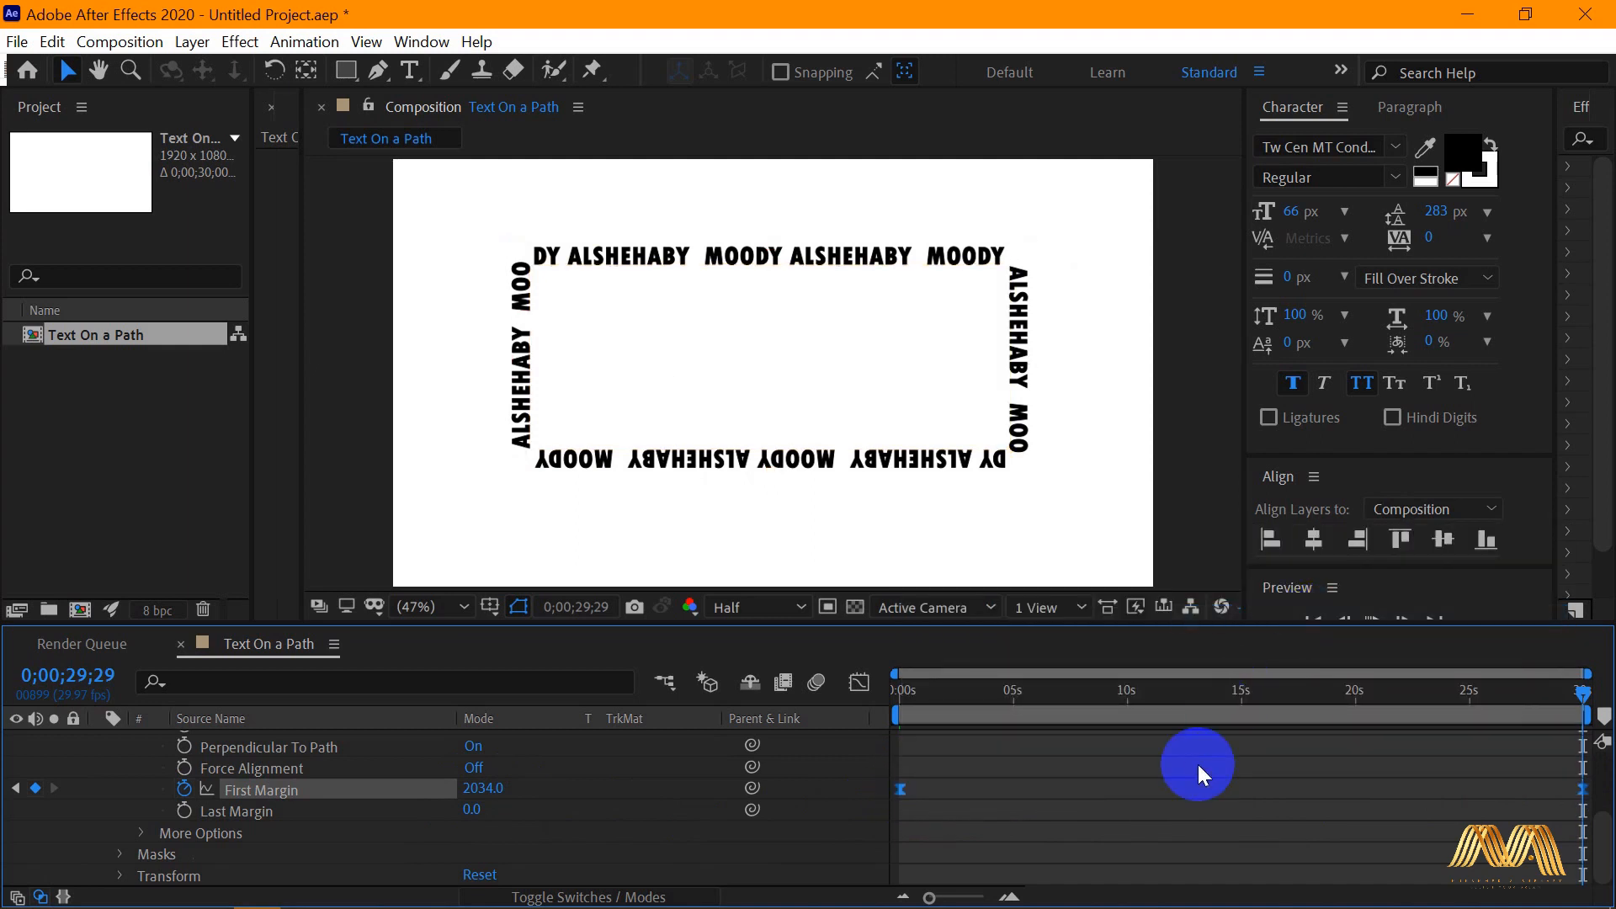
Preview the eased text motion and remove all keyframes from First Margin
key("space")
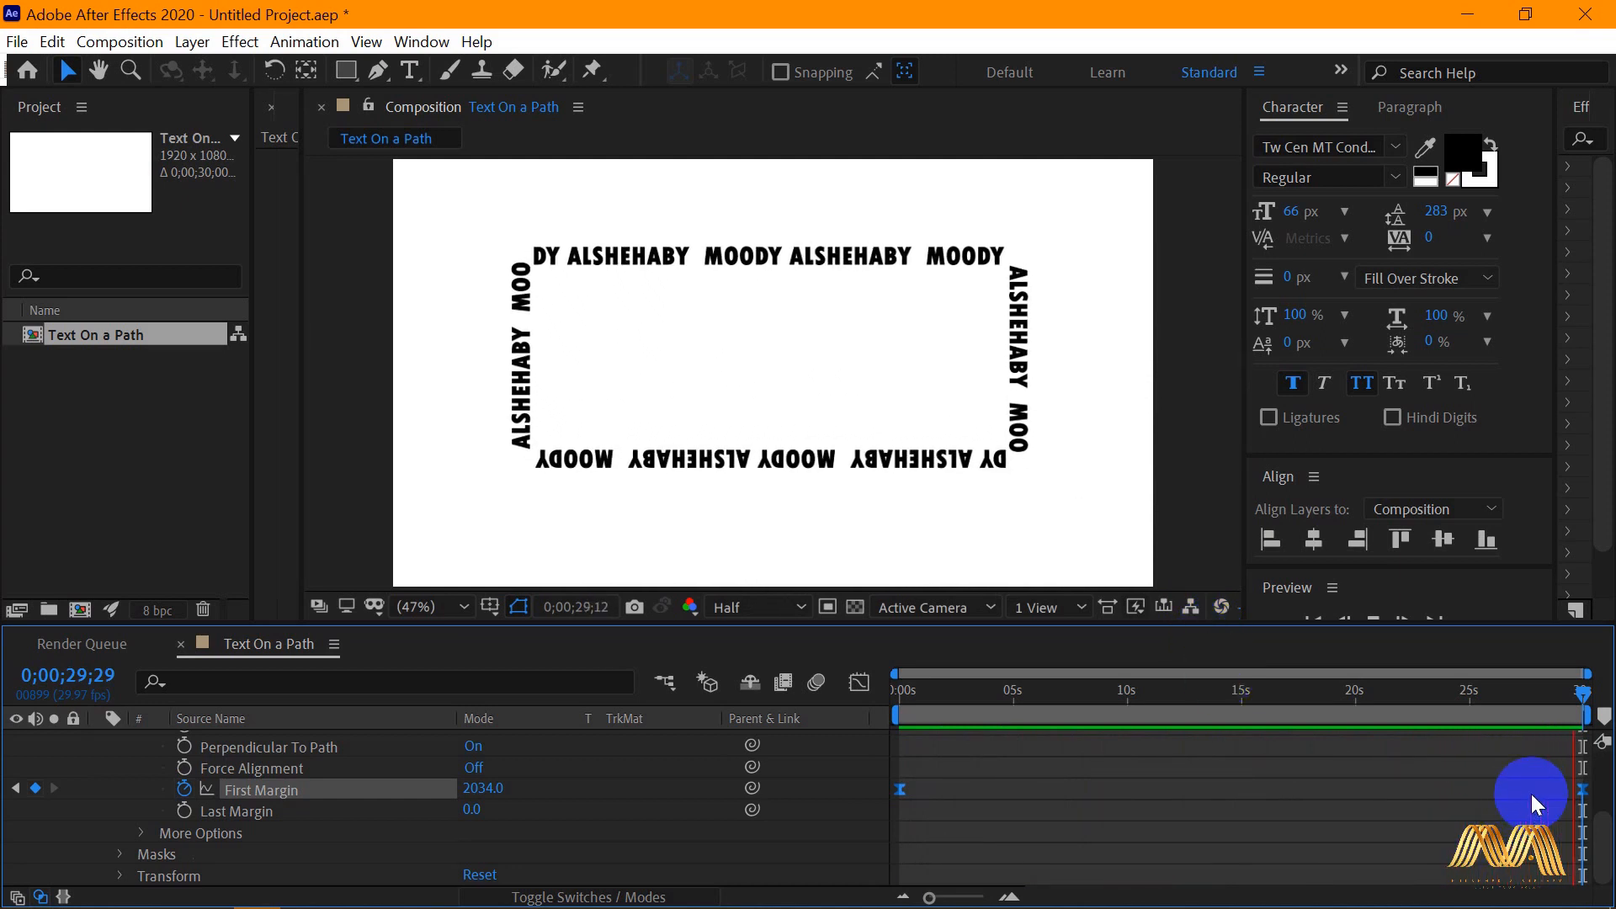
key("space")
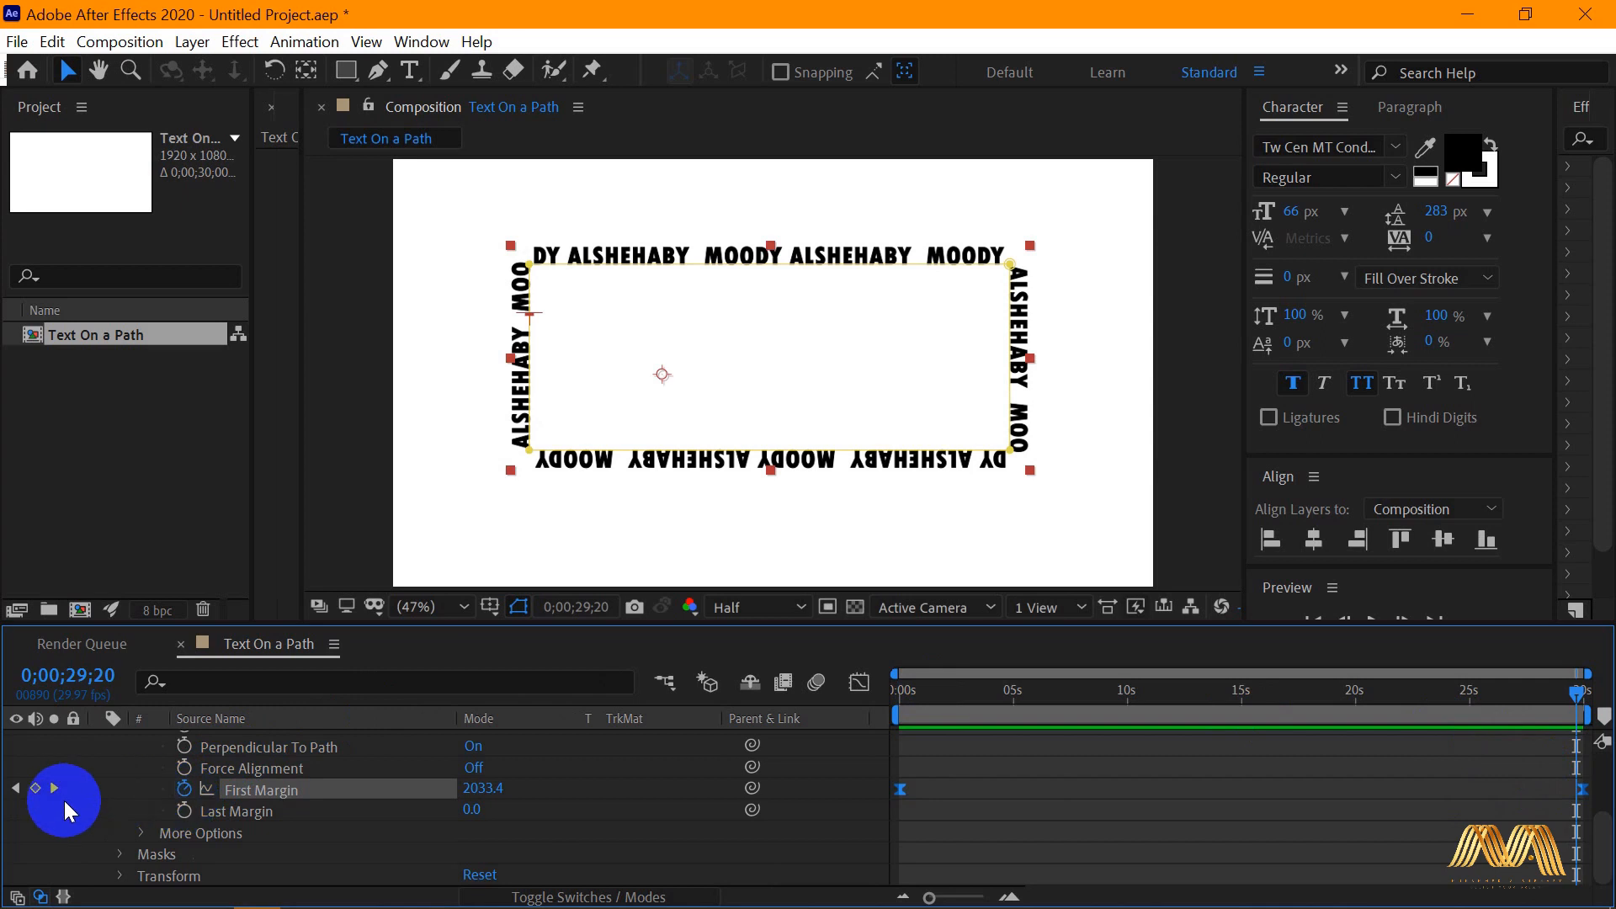
left_click(181, 791)
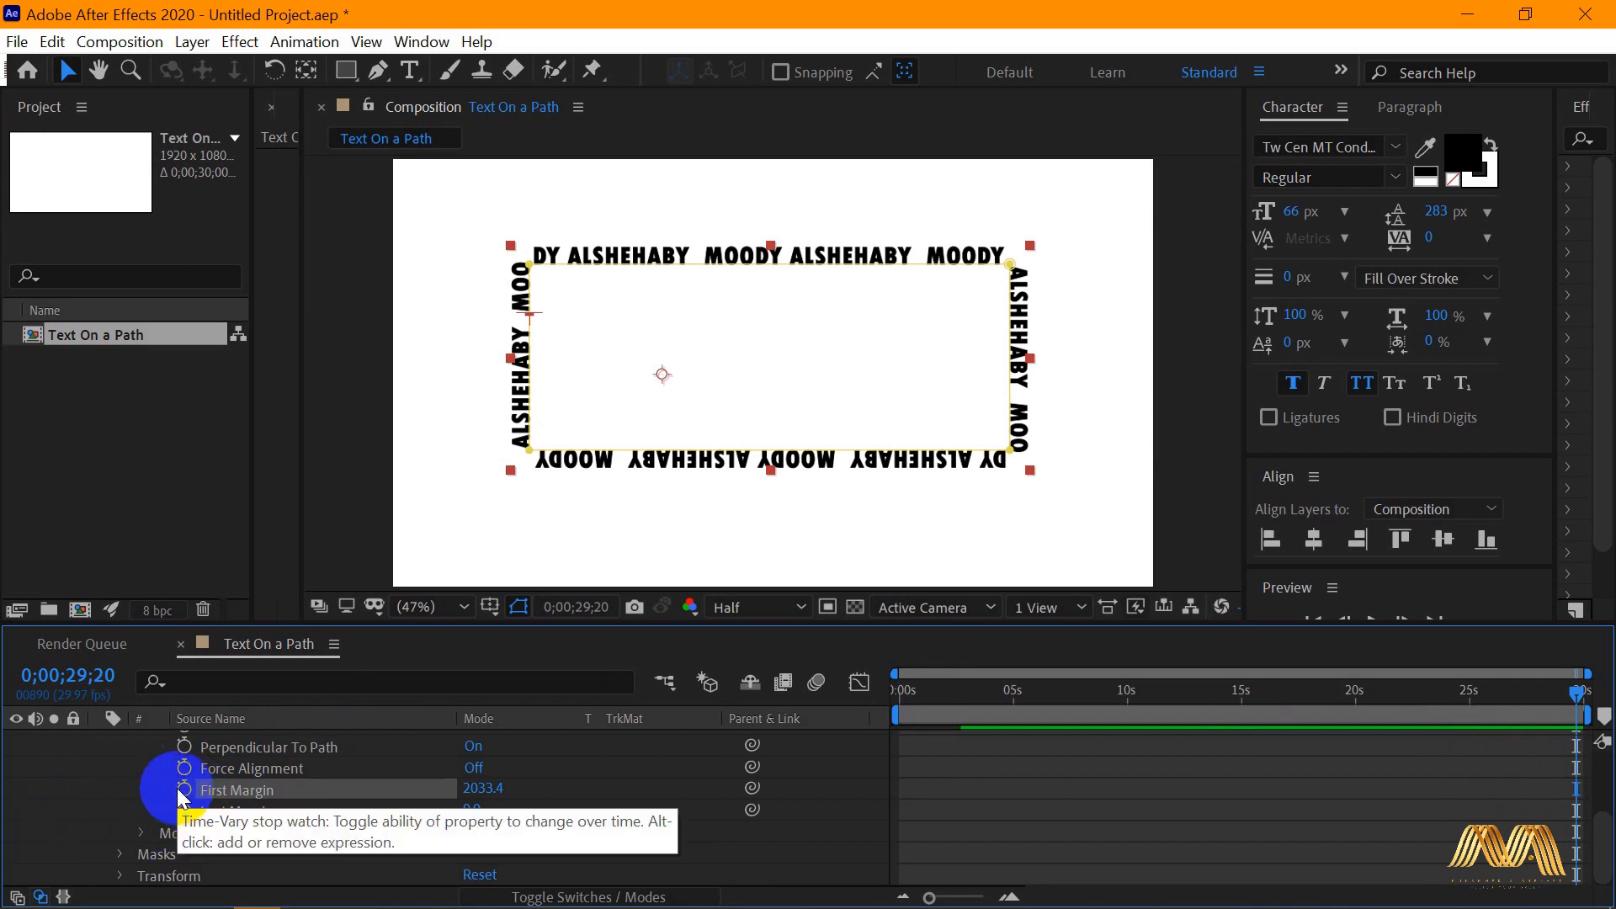
Add the expression time * 300 to First Margin from the composition start and preview the looping text
left_click_drag(1577, 687, 854, 686)
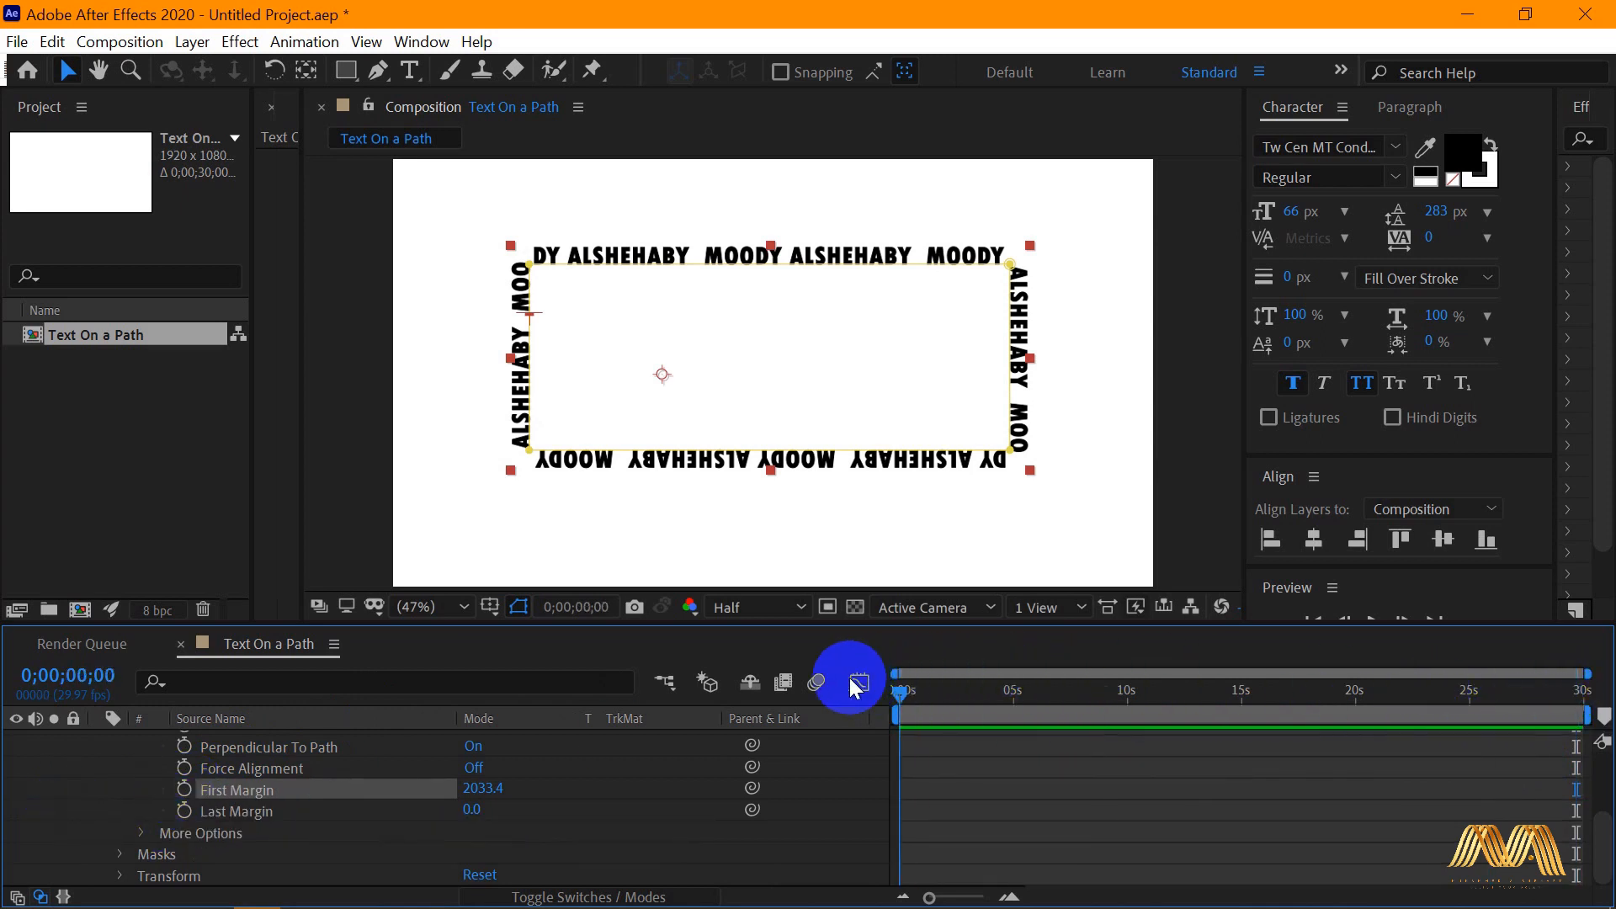
left_click(185, 790, "alt")
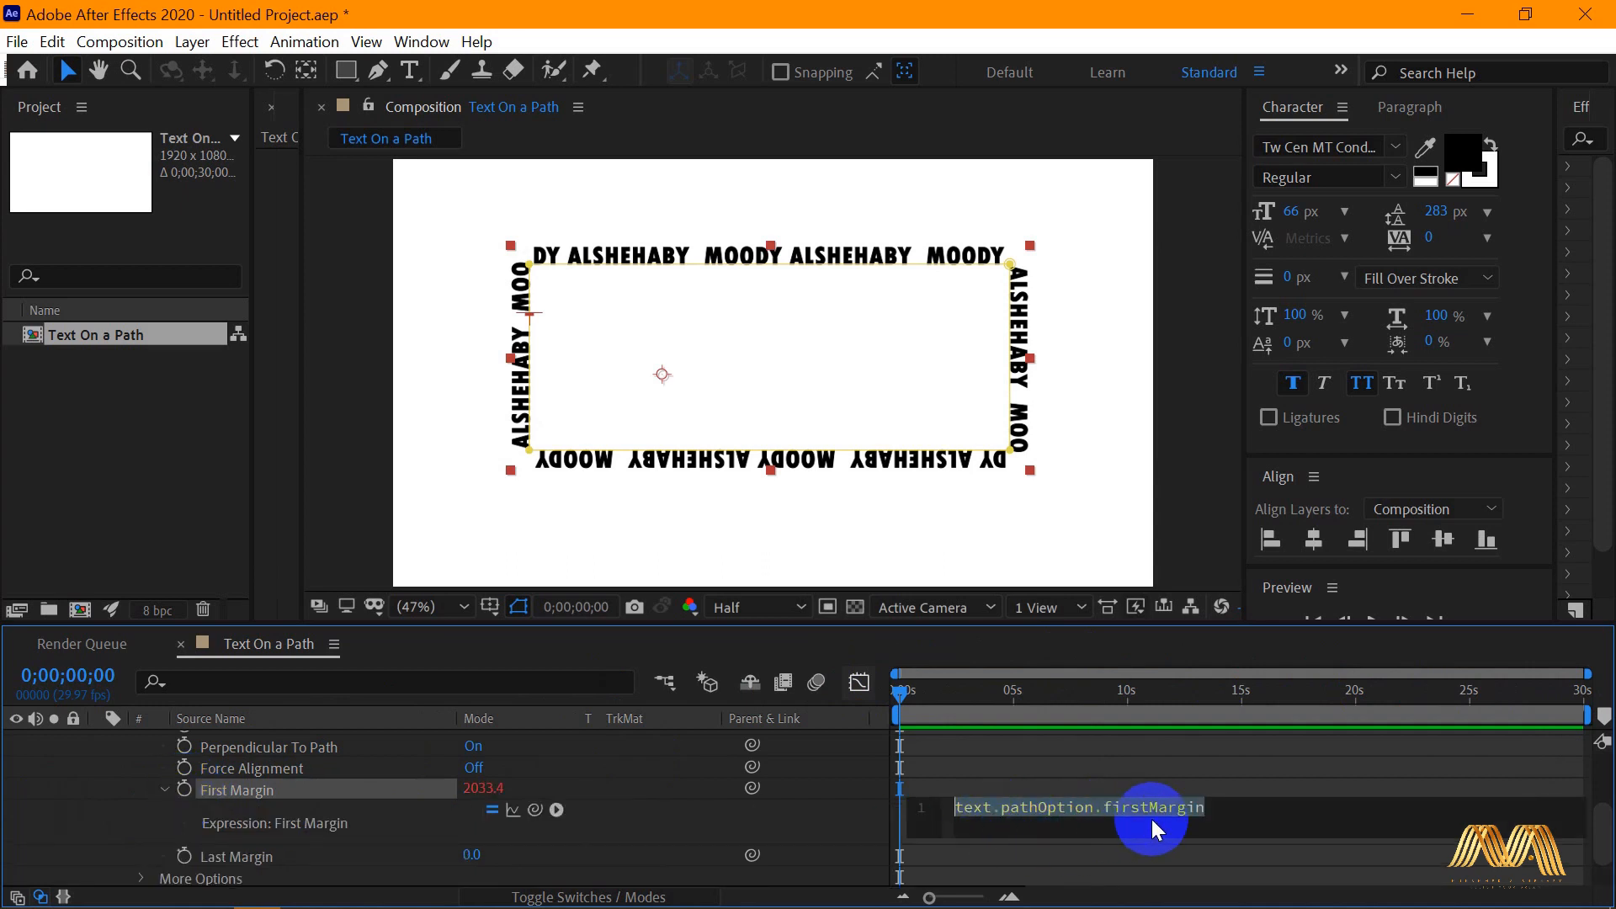
type("time * 300")
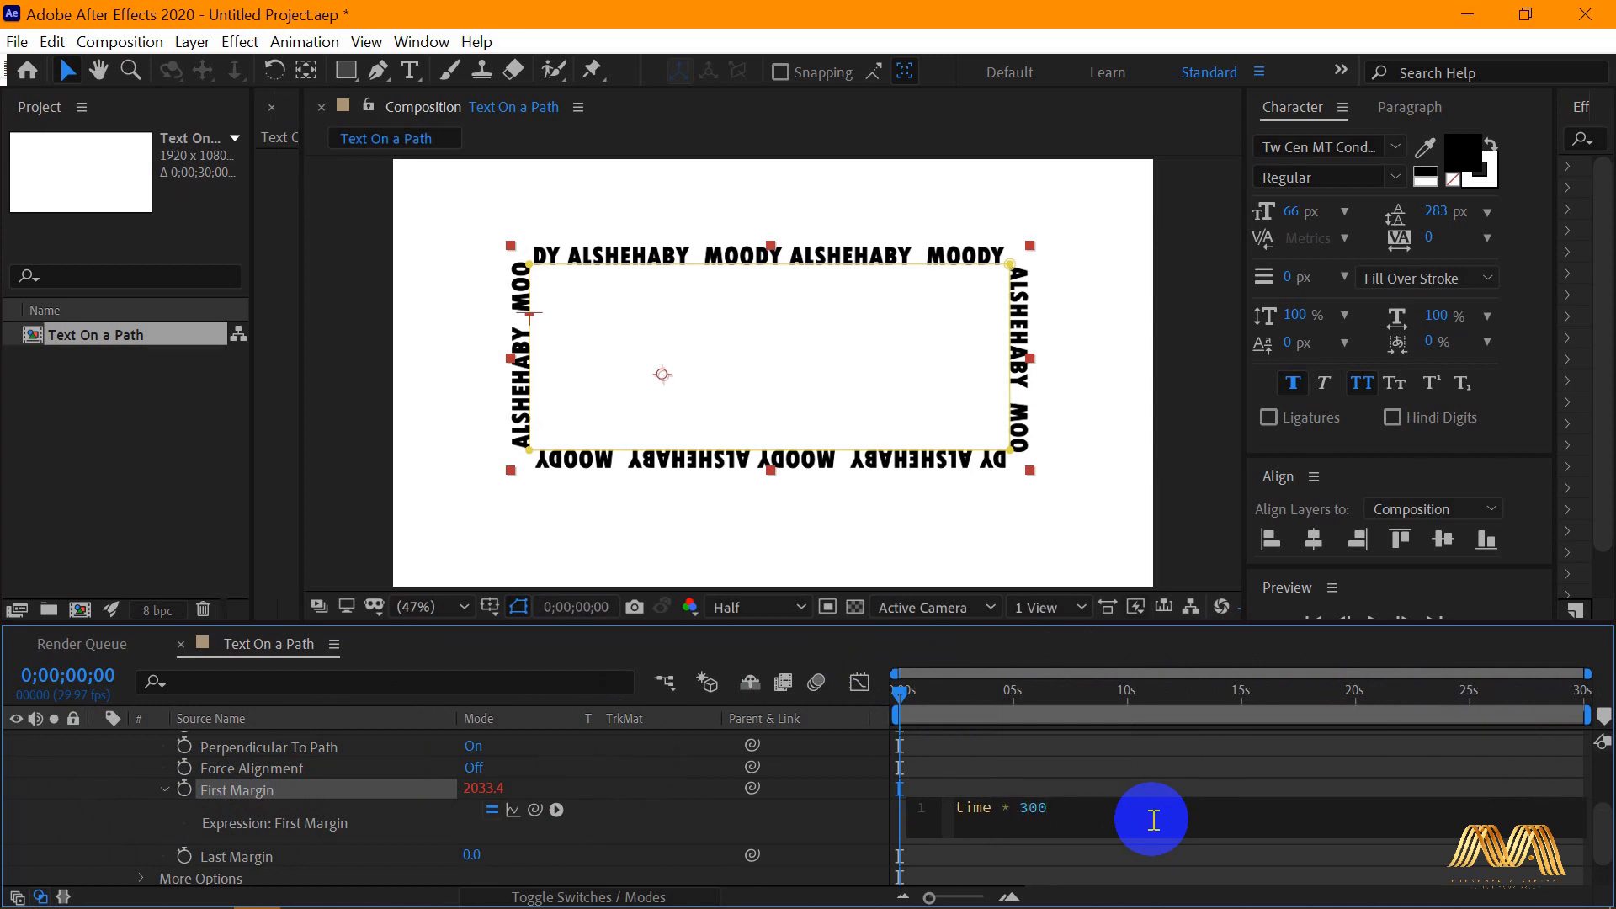
left_click(1118, 671)
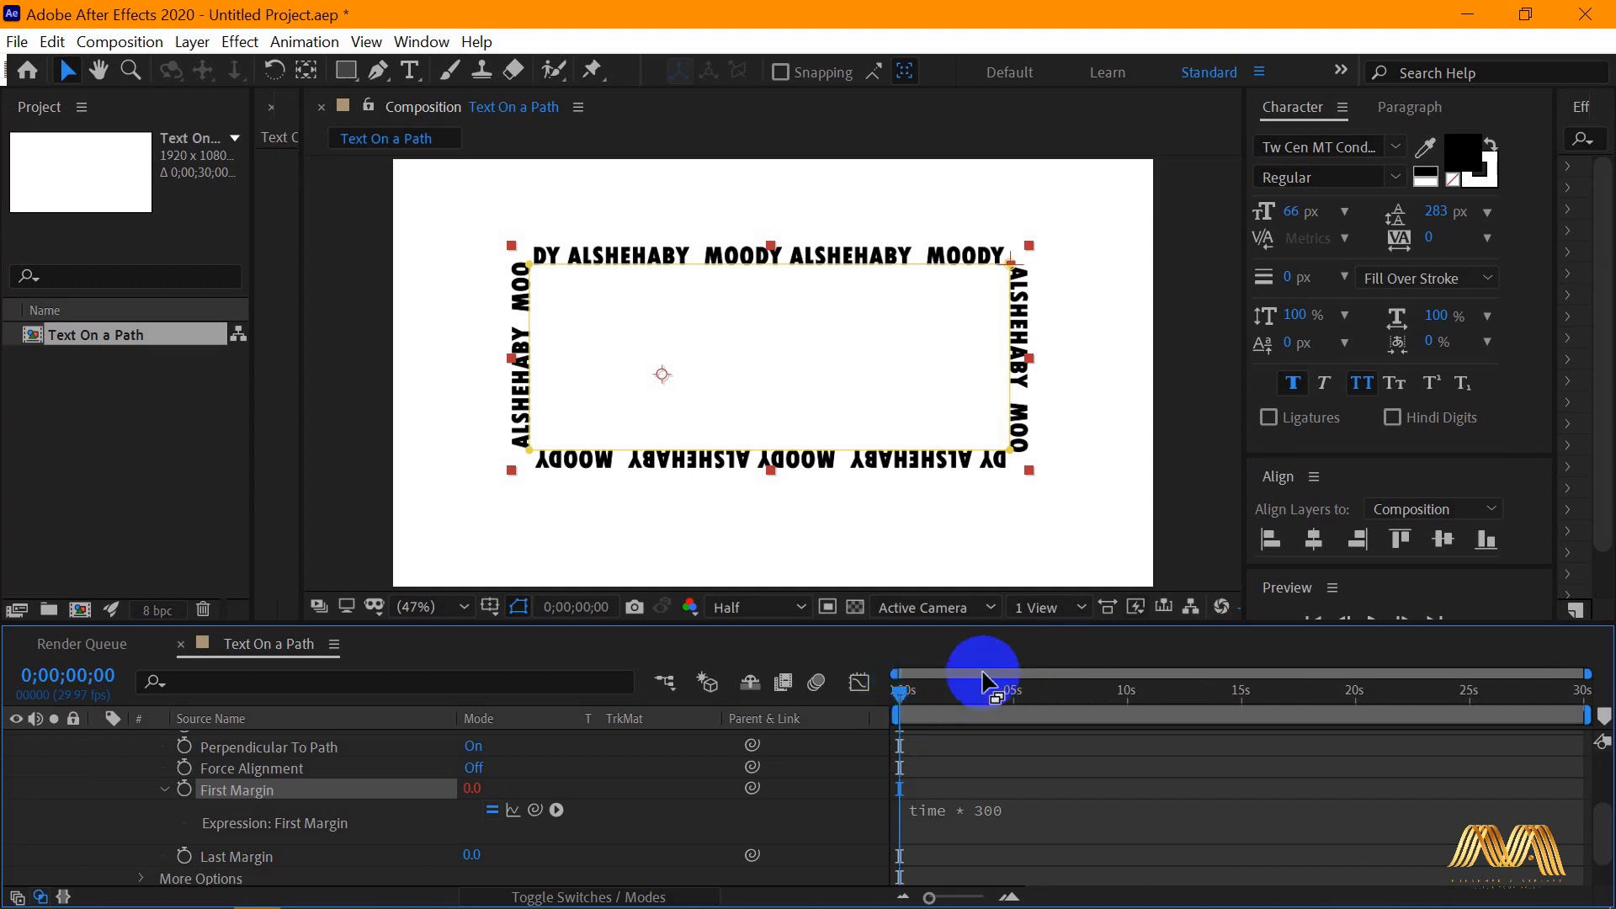
key("space")
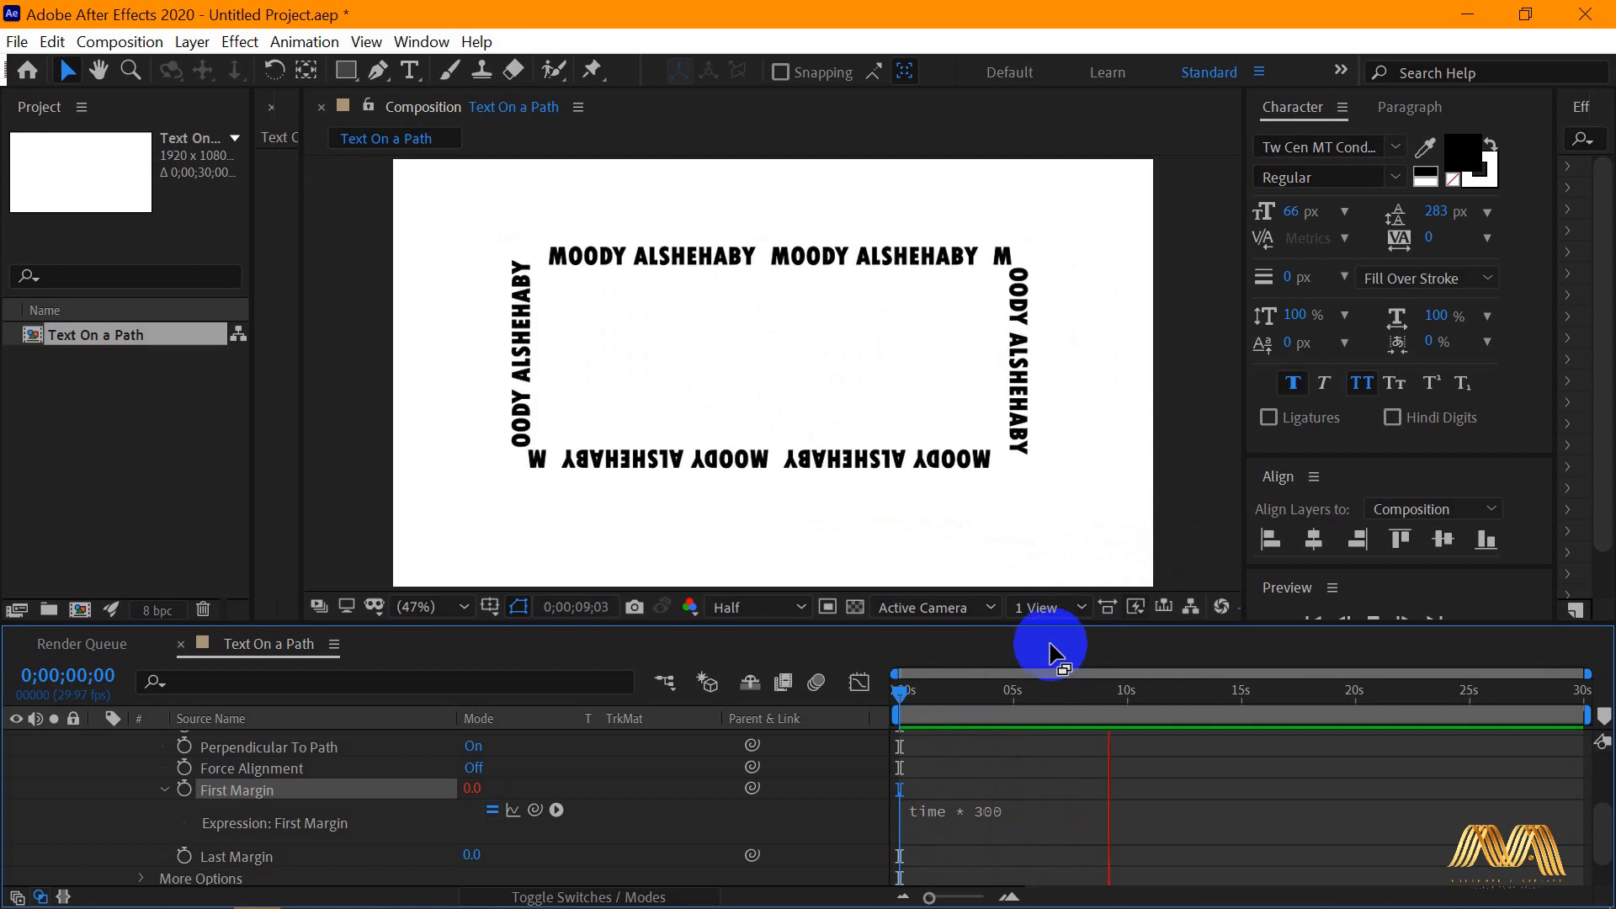
key("space")
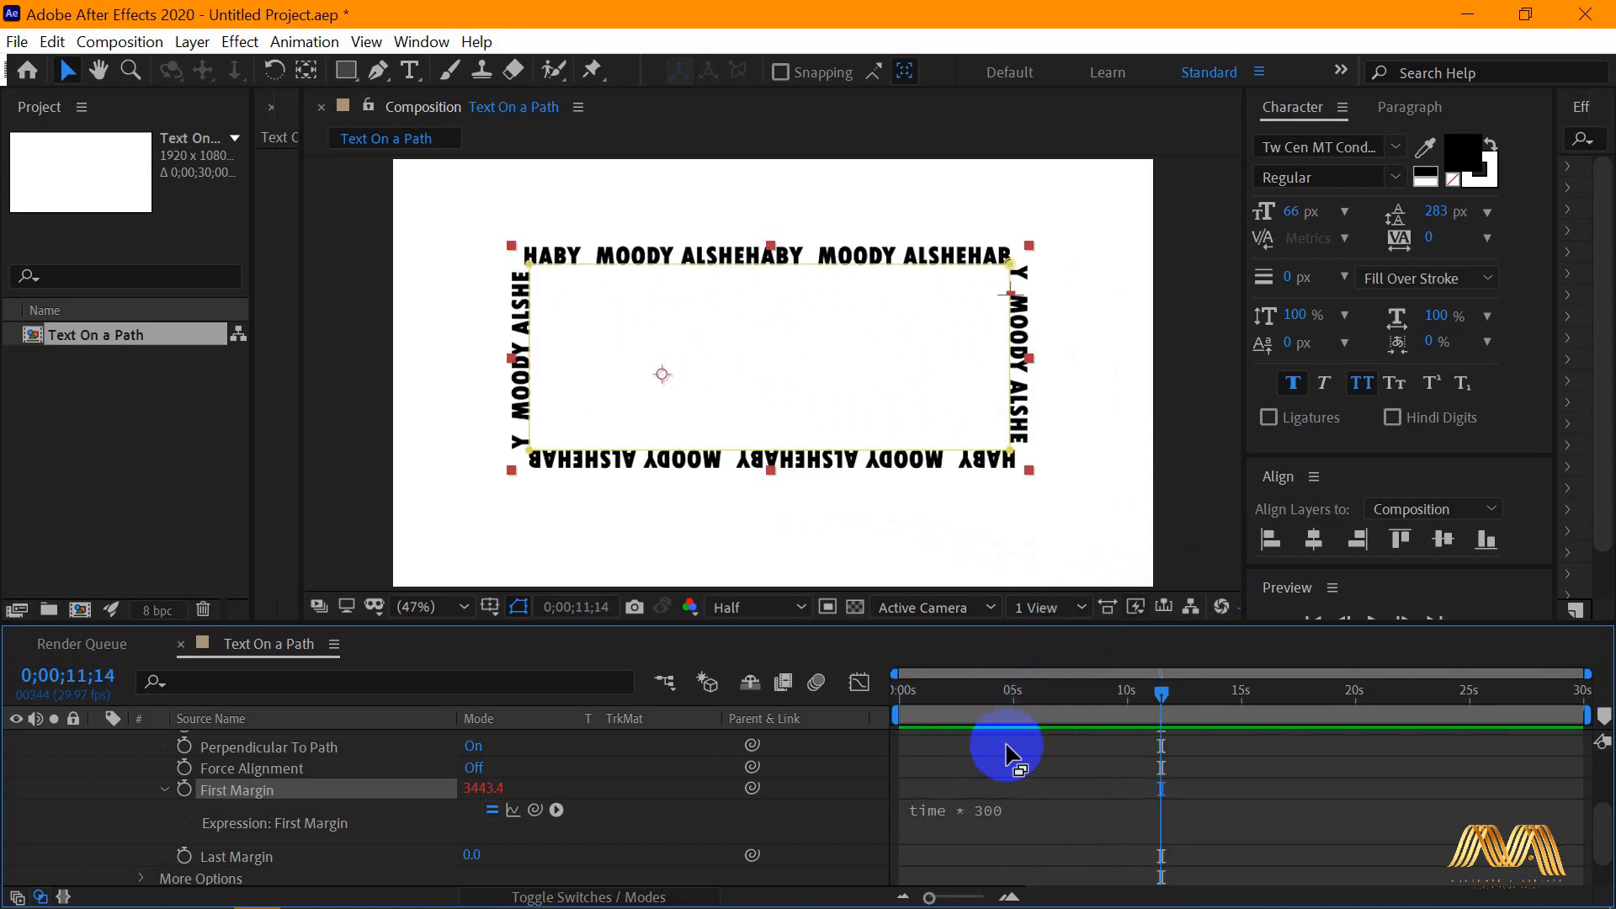
Change the First Margin expression to time * 150 and preview the slower motion
left_click(982, 819)
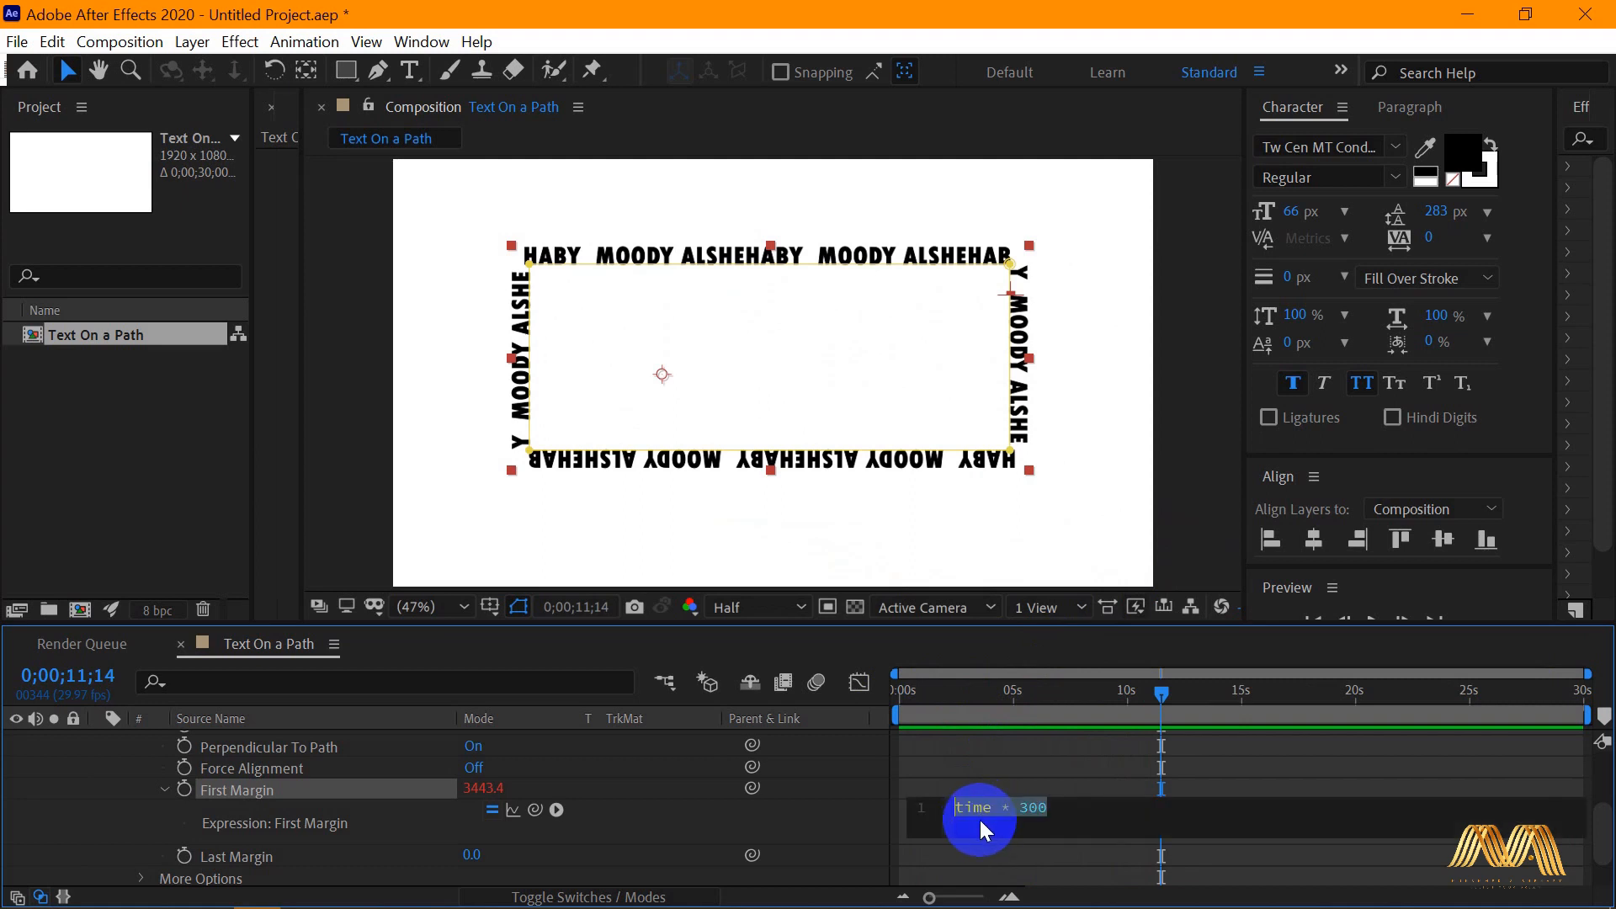
left_click(1039, 809)
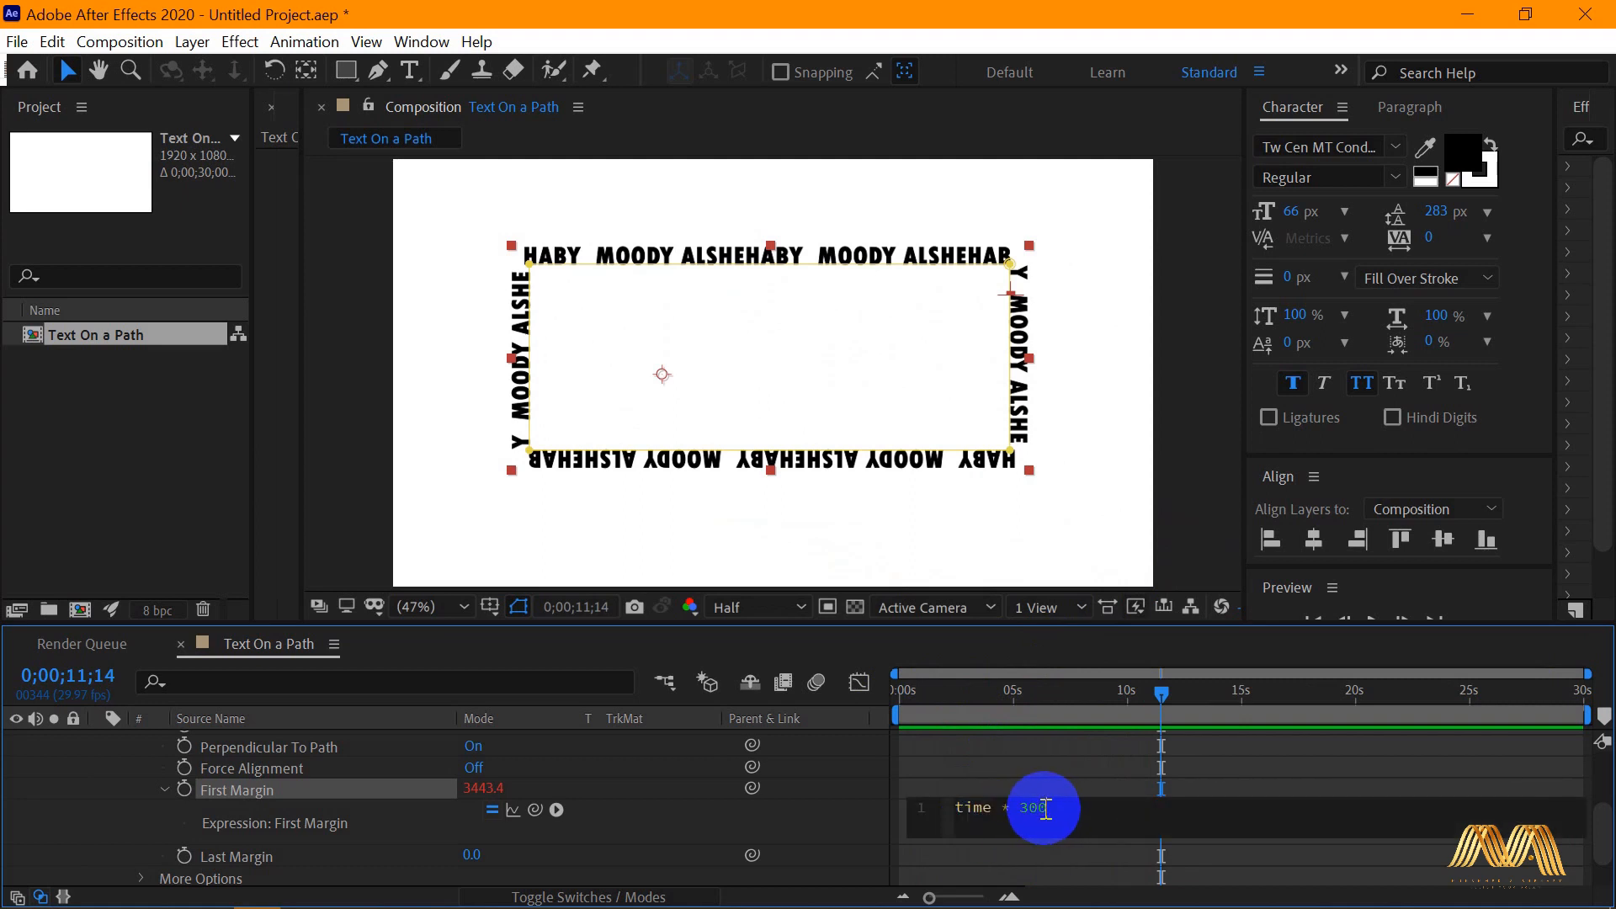
double_click(1034, 808)
type("150")
left_click(1152, 655)
key("space")
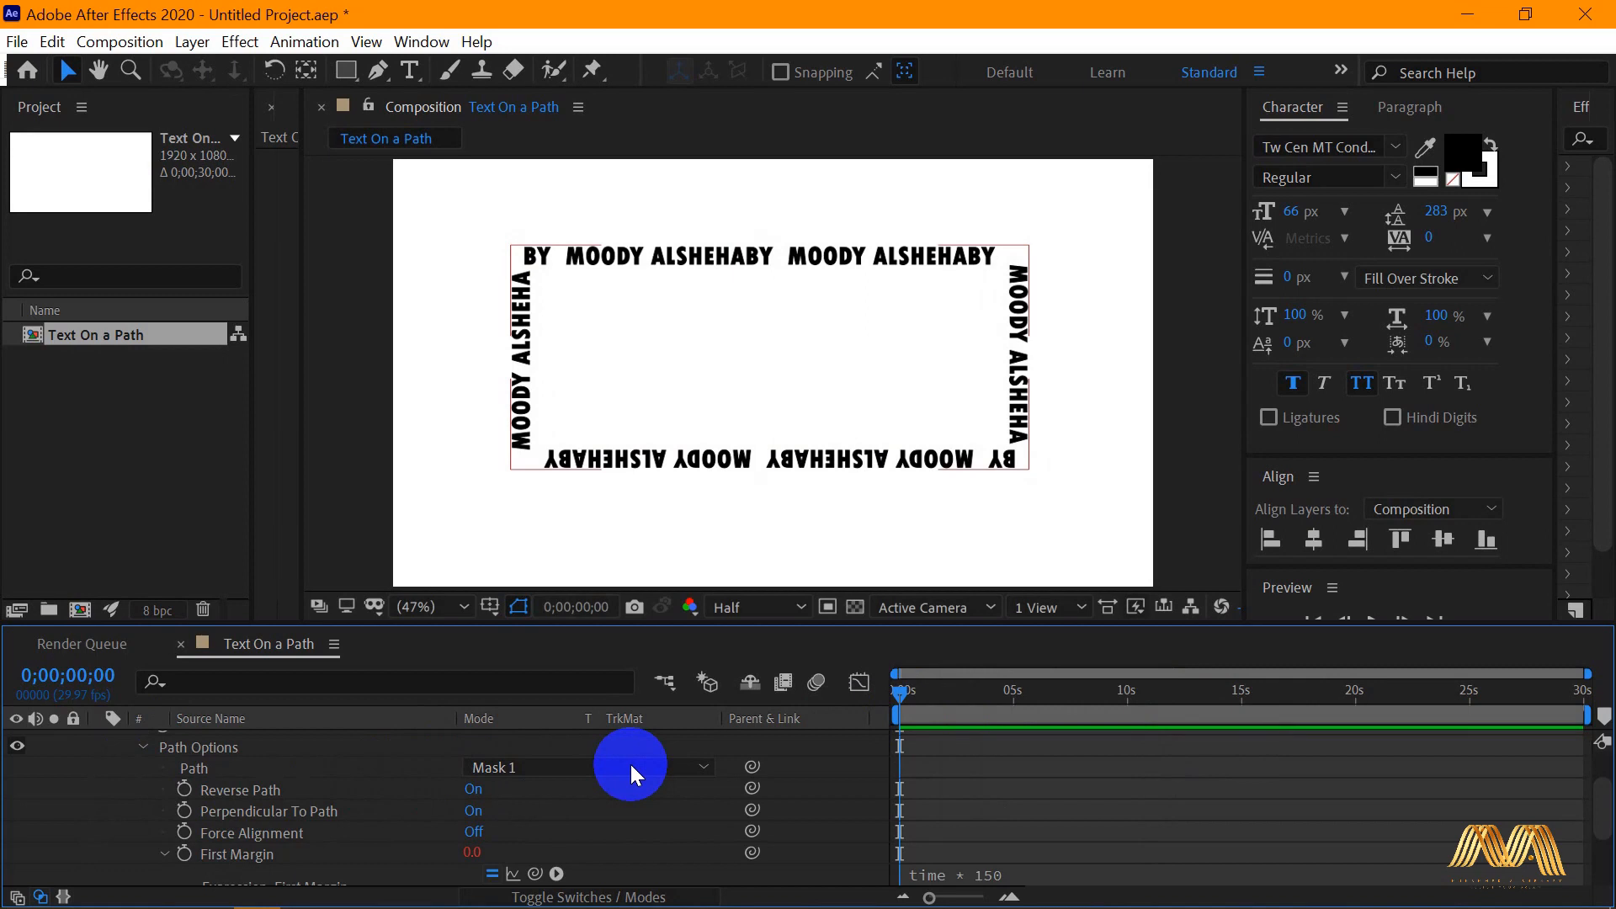
Draw a rounded rectangle mask on the text layer, slightly taller and wider than the existing rectangular mask
left_click(629, 761)
left_click(517, 823)
scroll(320, 783, "up", 2)
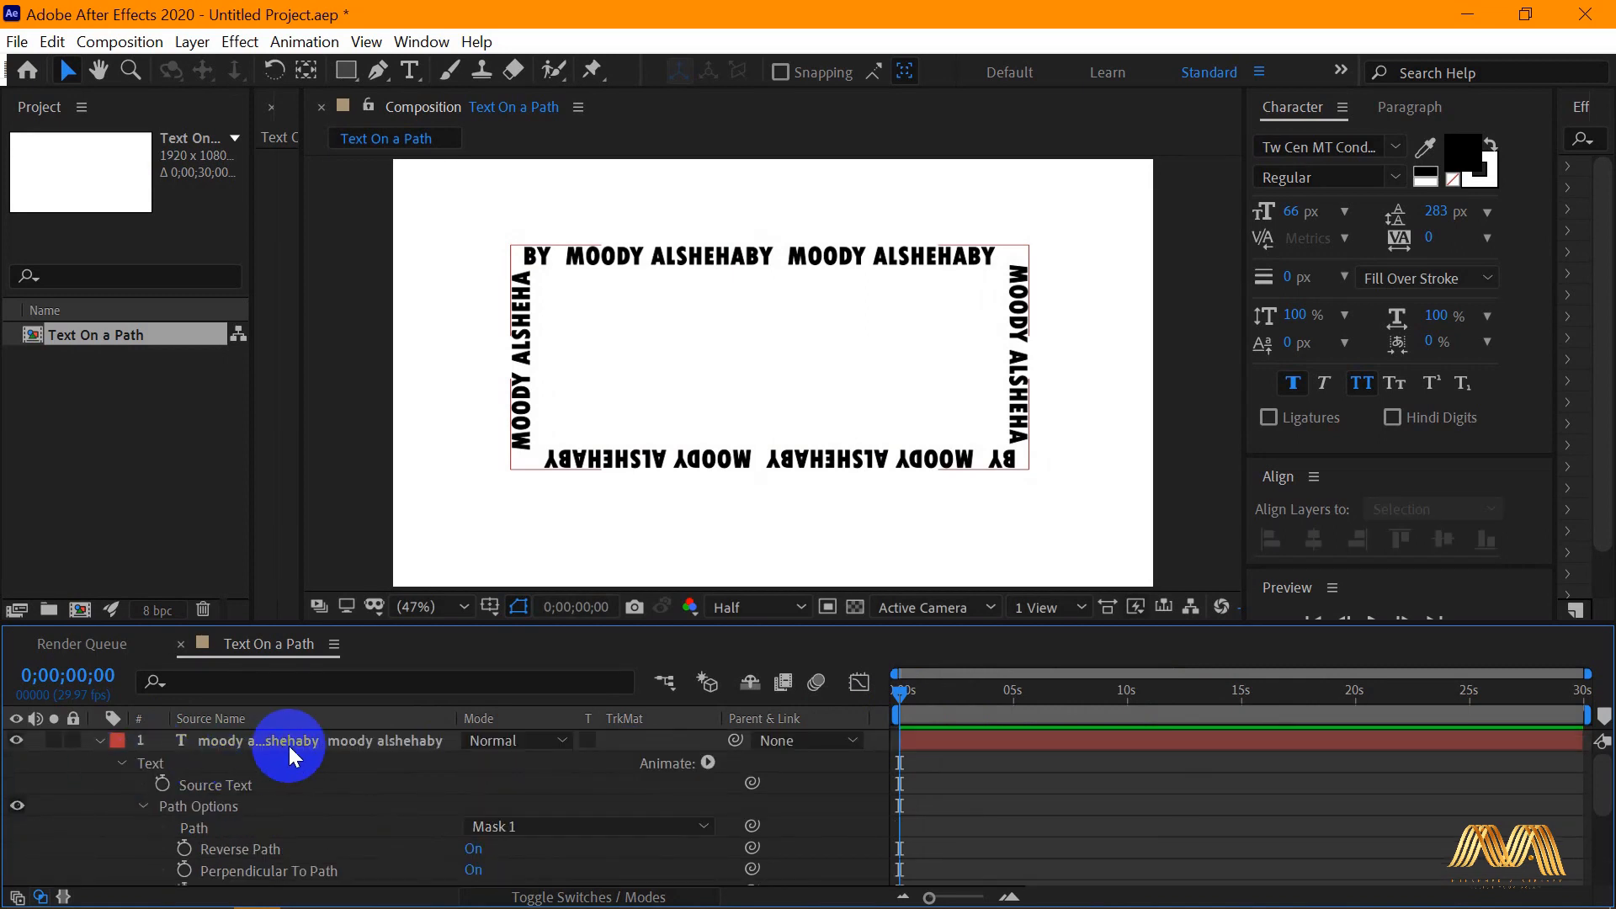
left_click(301, 739)
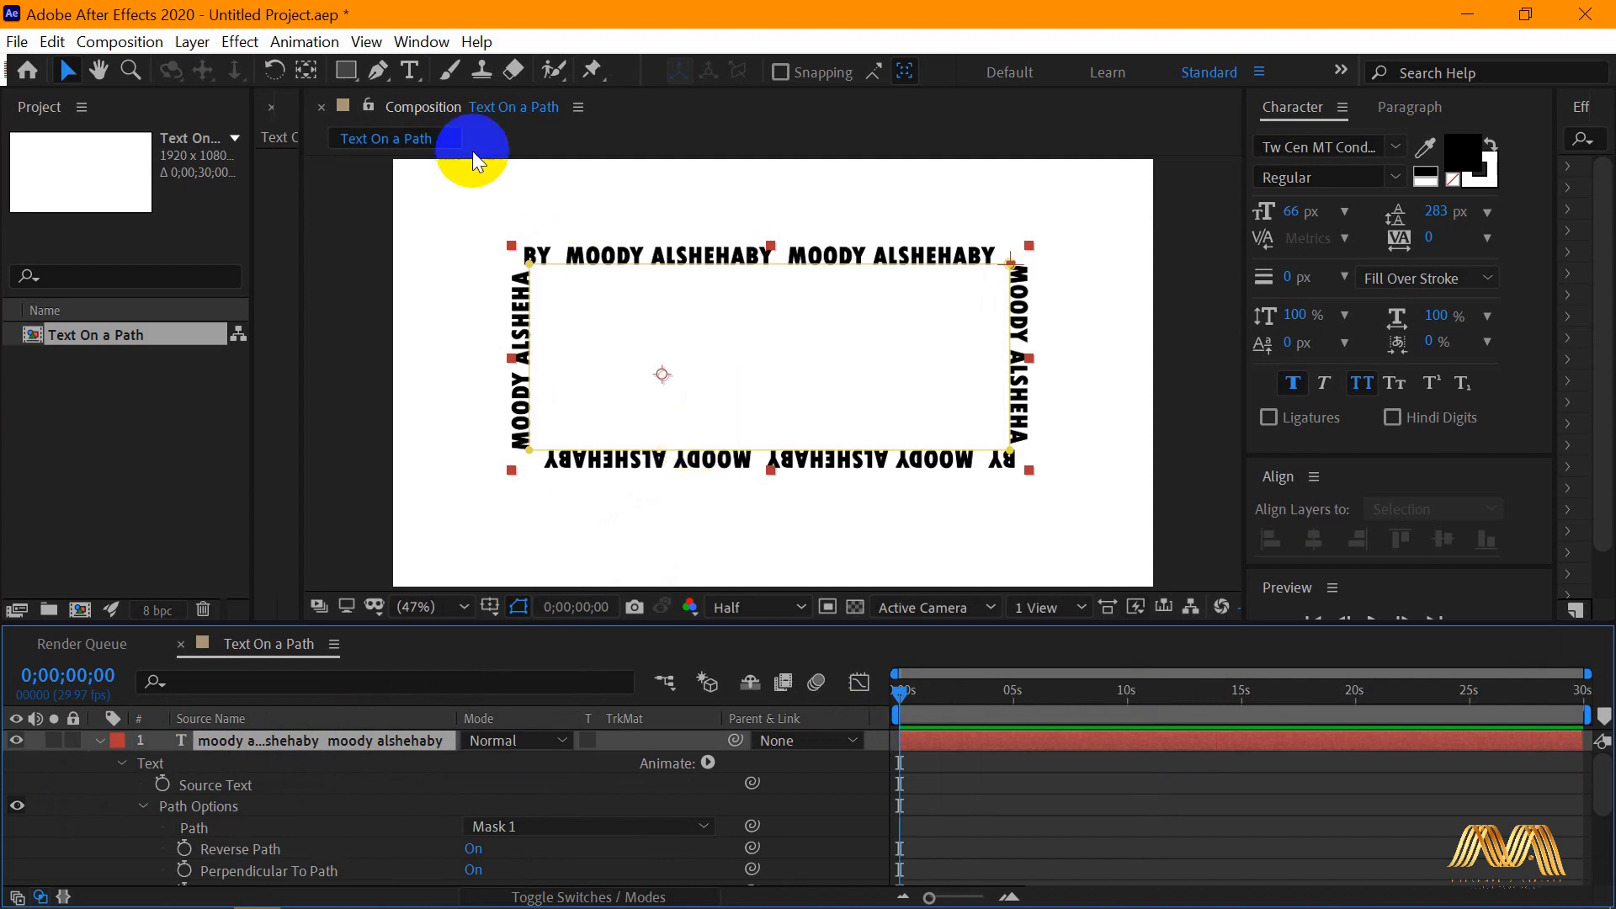
left_click_drag(346, 71, 469, 109)
left_click_drag(525, 245, 1016, 468)
left_click(67, 71)
left_click(675, 469)
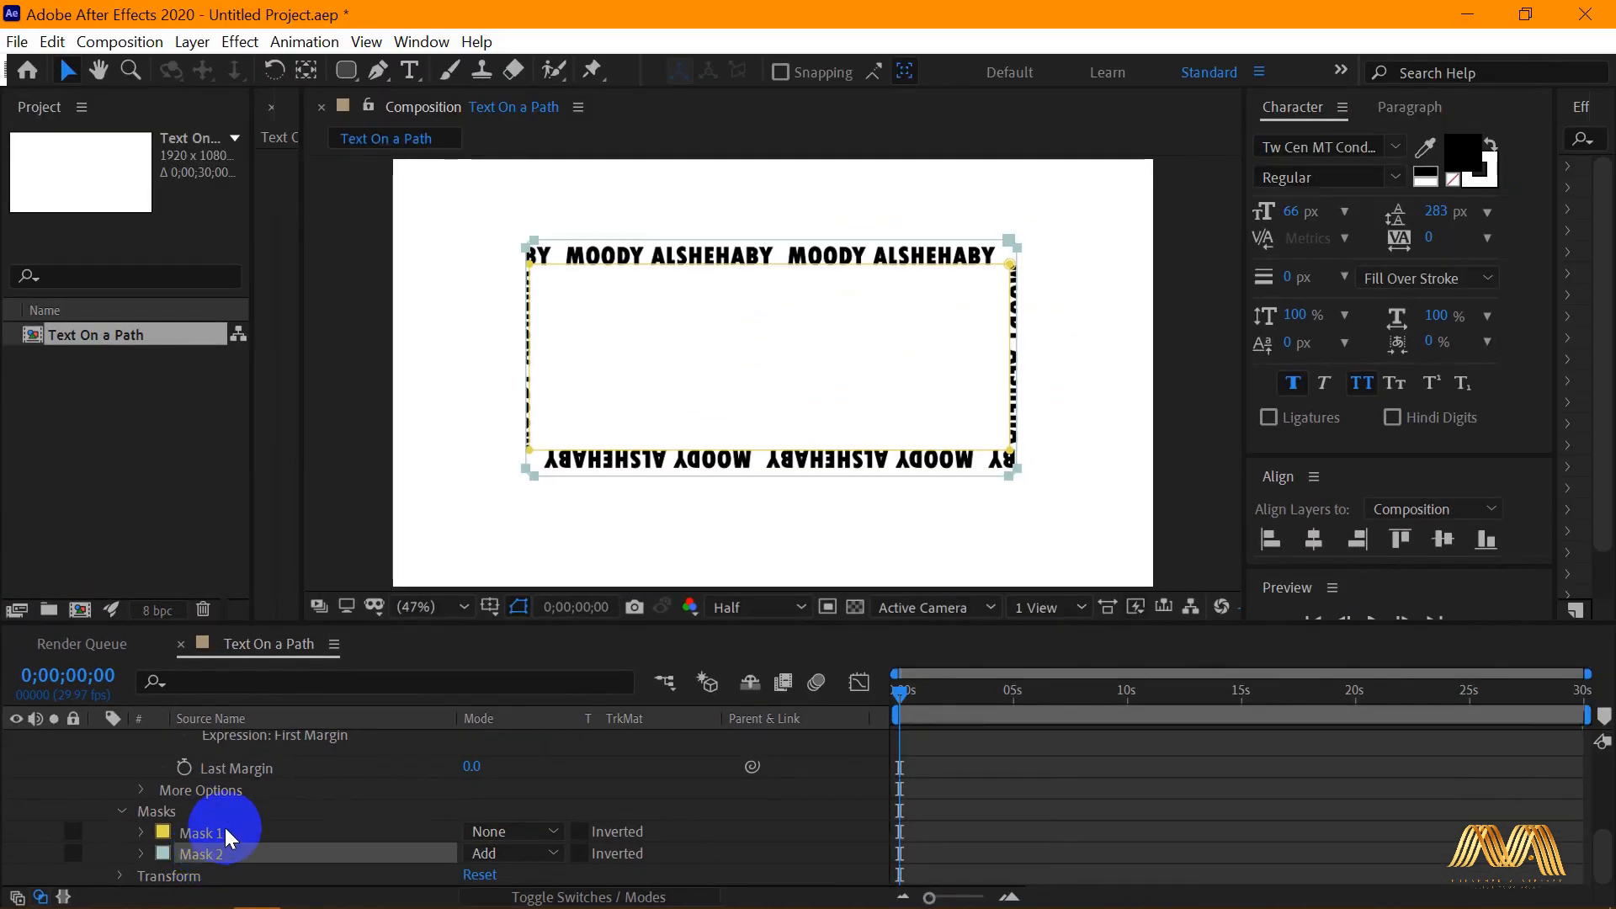
Set the text layer's Path option to Mask 2
scroll(224, 833, "up", 3)
scroll(225, 826, "up", 2)
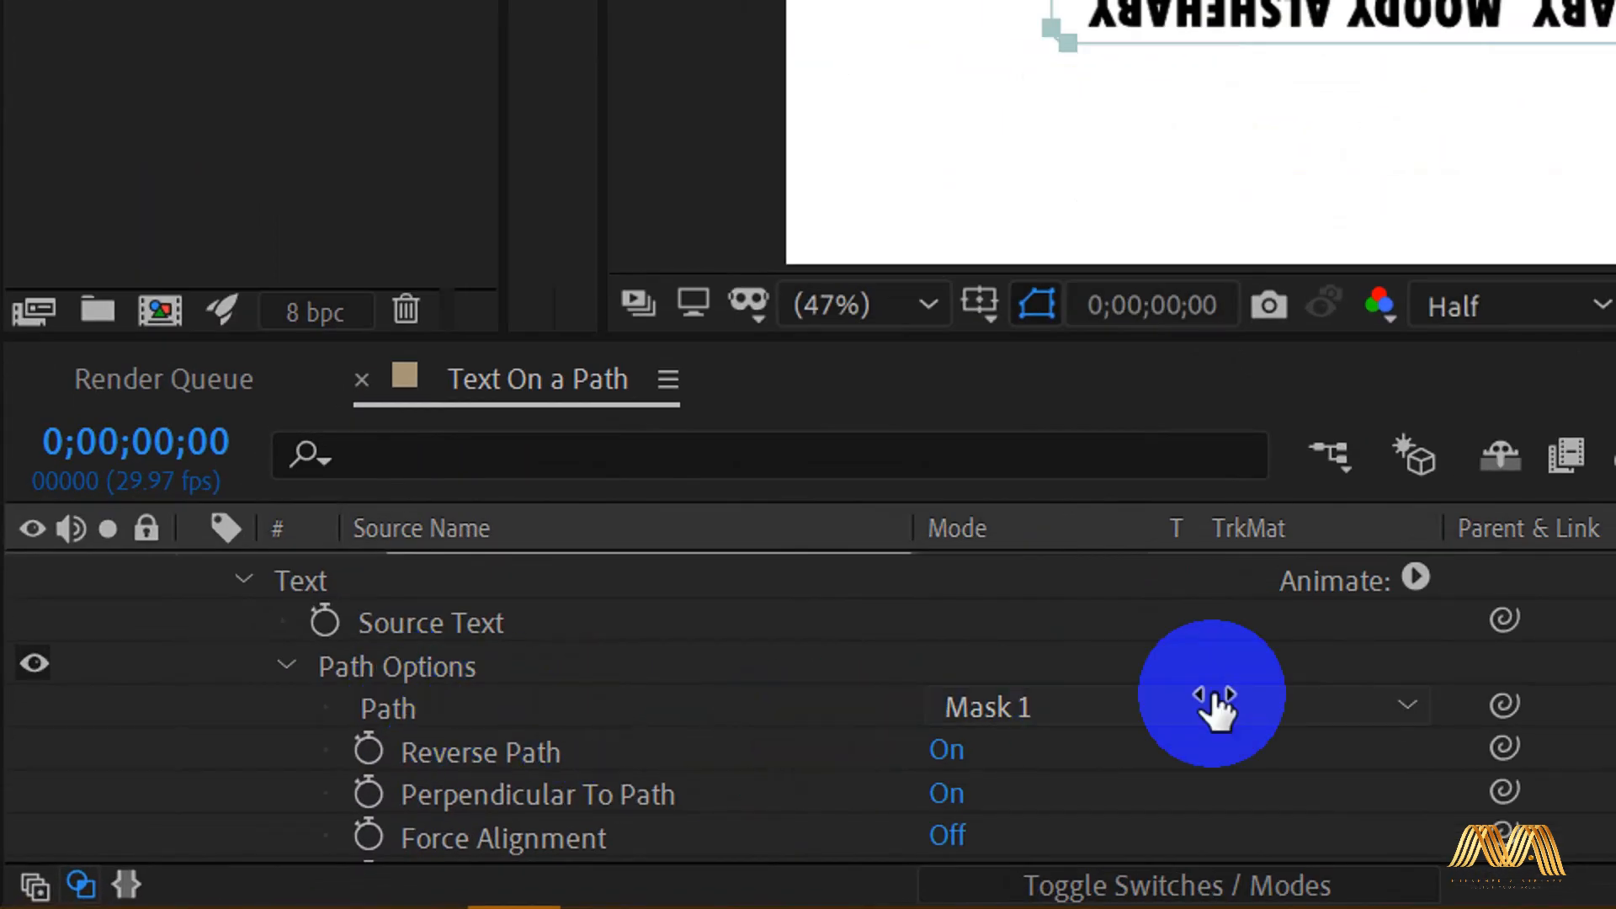
left_click(1402, 705)
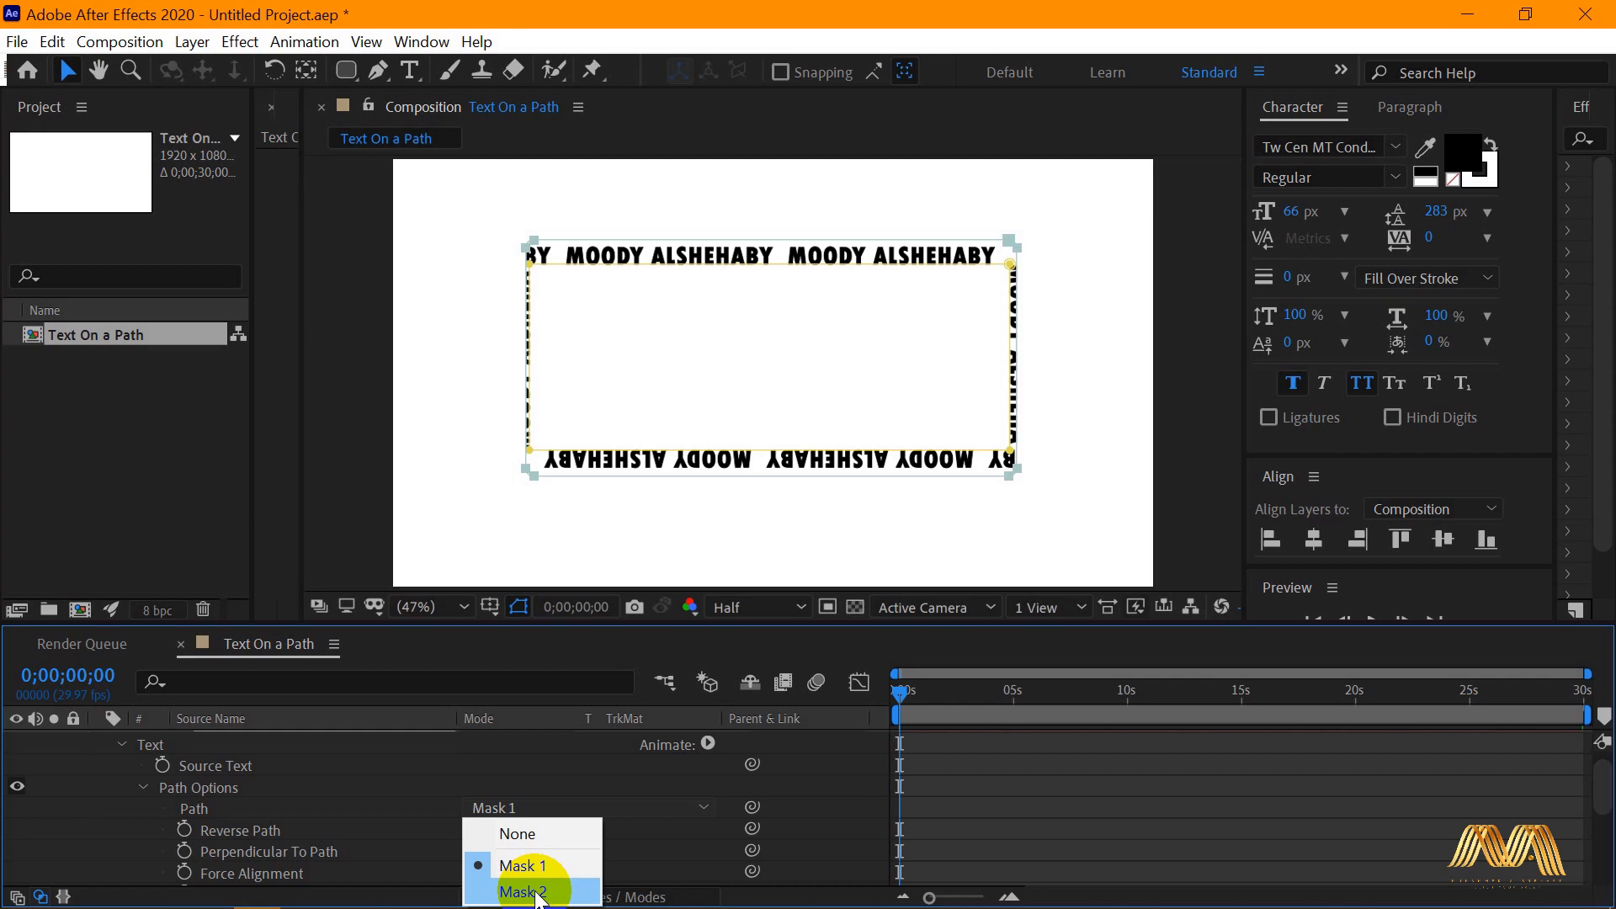
left_click(537, 893)
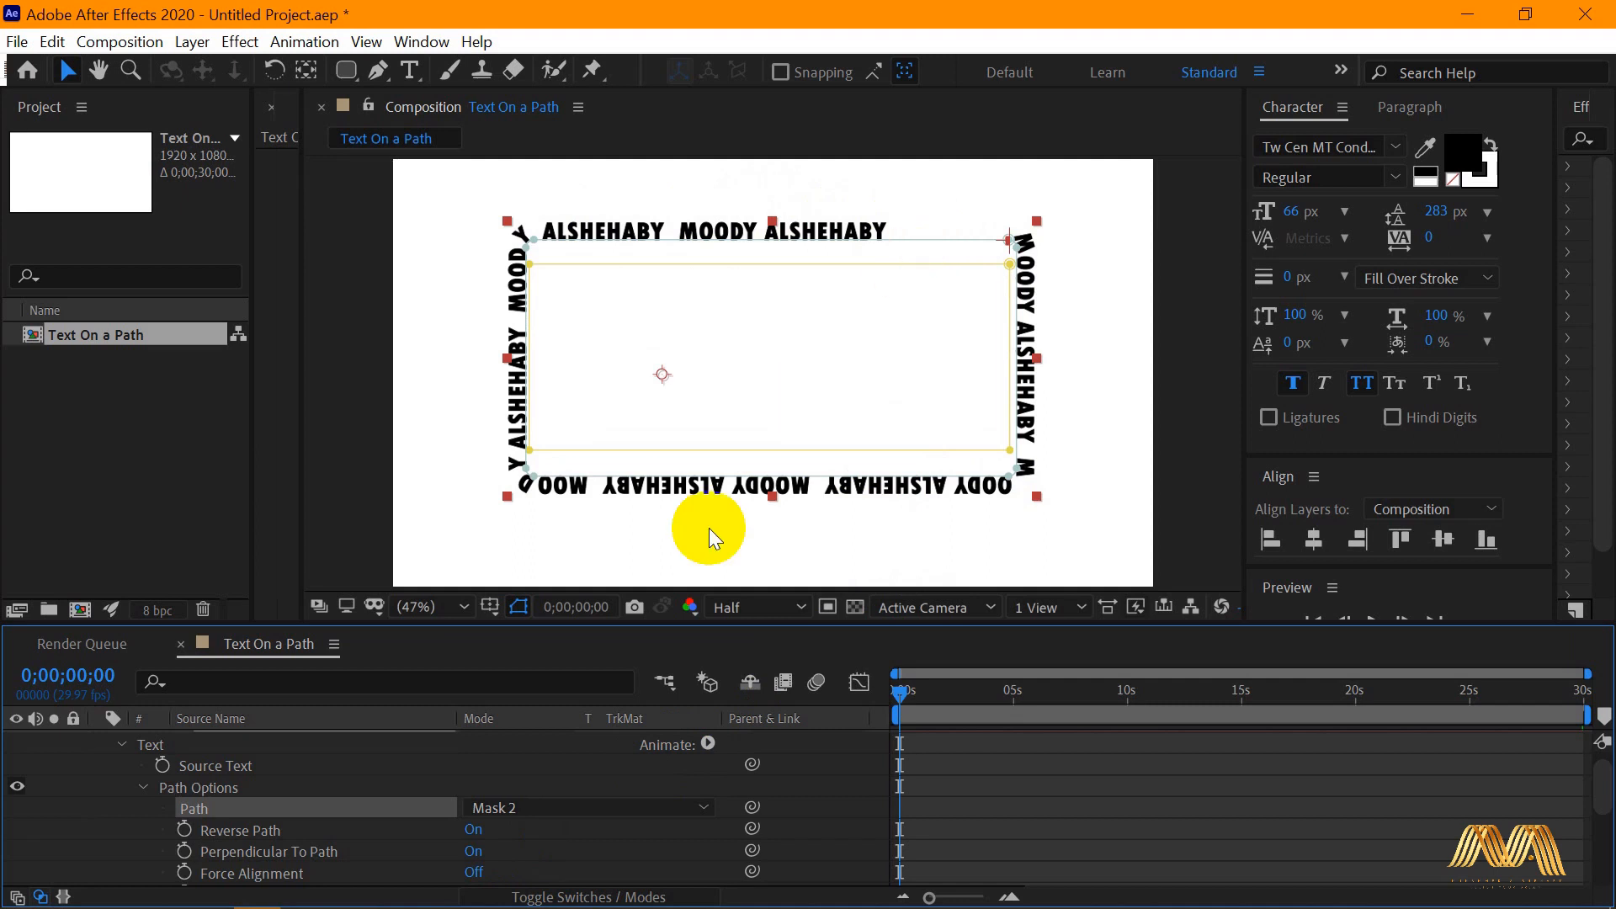
Set the font size of all the path text to 72 px and preview it moving around the rounded rectangle
scroll(380, 800, "up", 1)
double_click(361, 737)
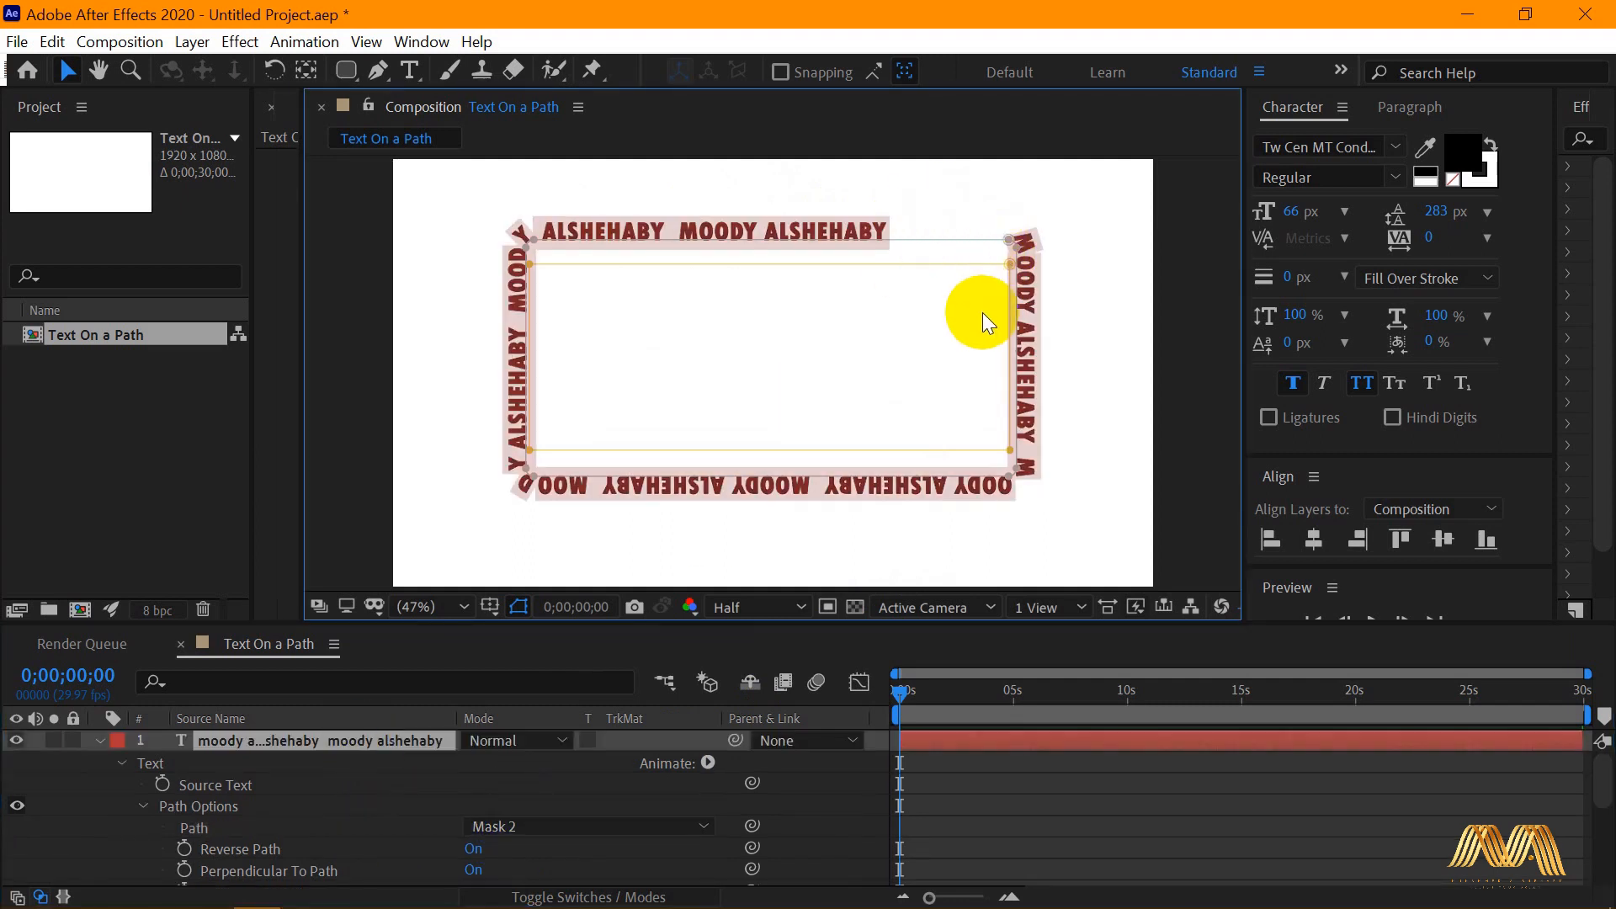
mouse_move(1293, 221)
left_mouse_down()
mouse_move(1316, 209)
mouse_move(1300, 211)
left_mouse_up()
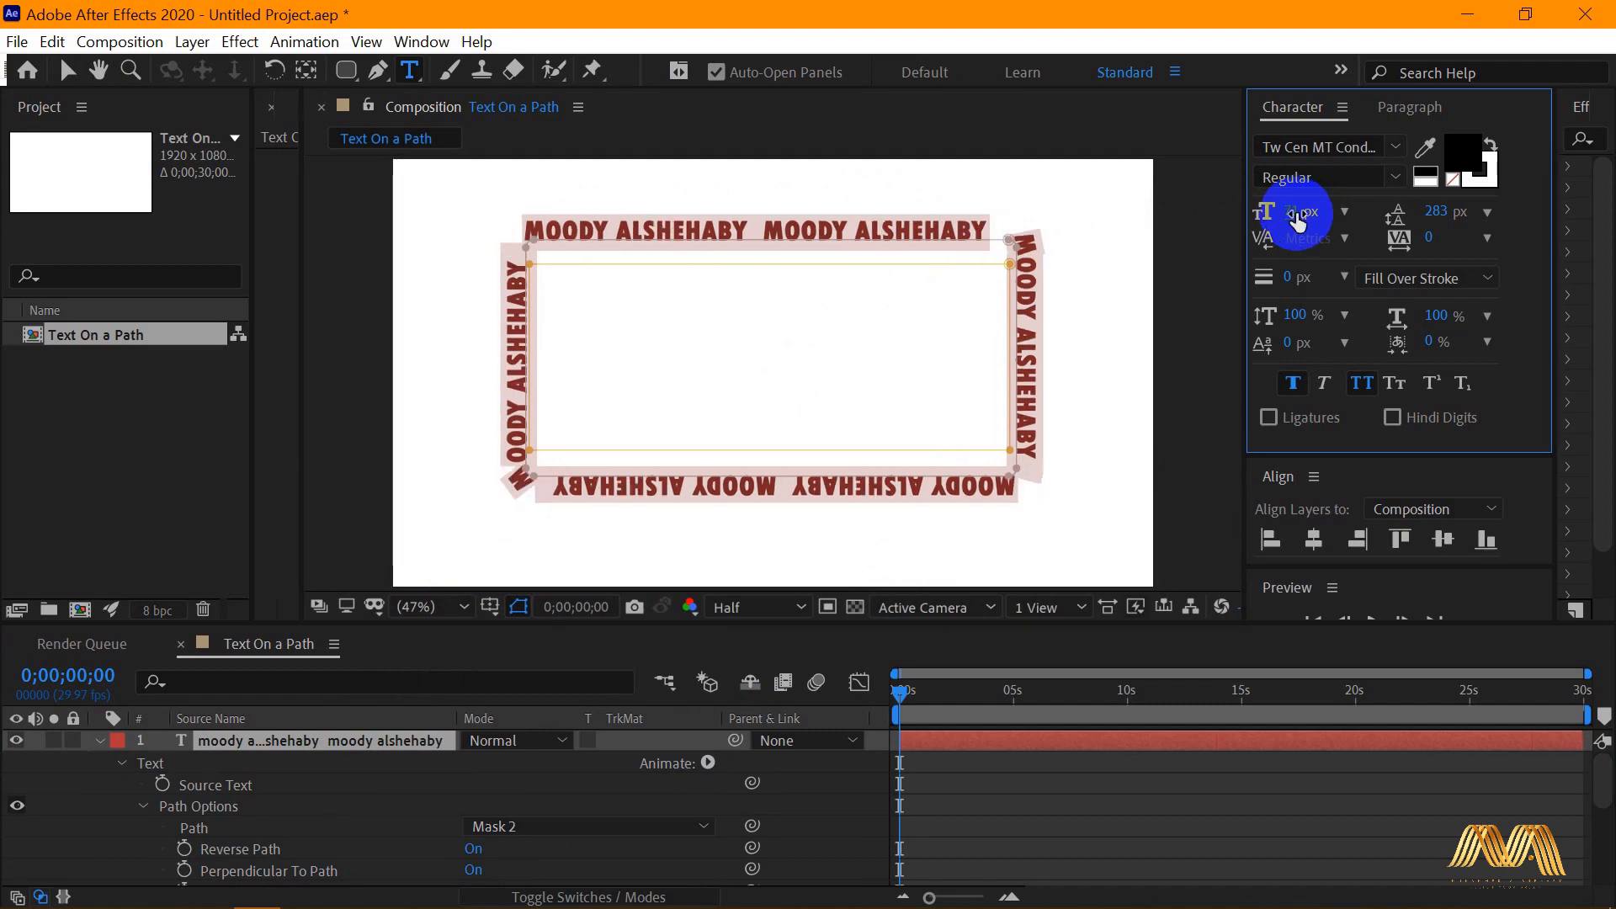
left_click(1301, 212)
type("72")
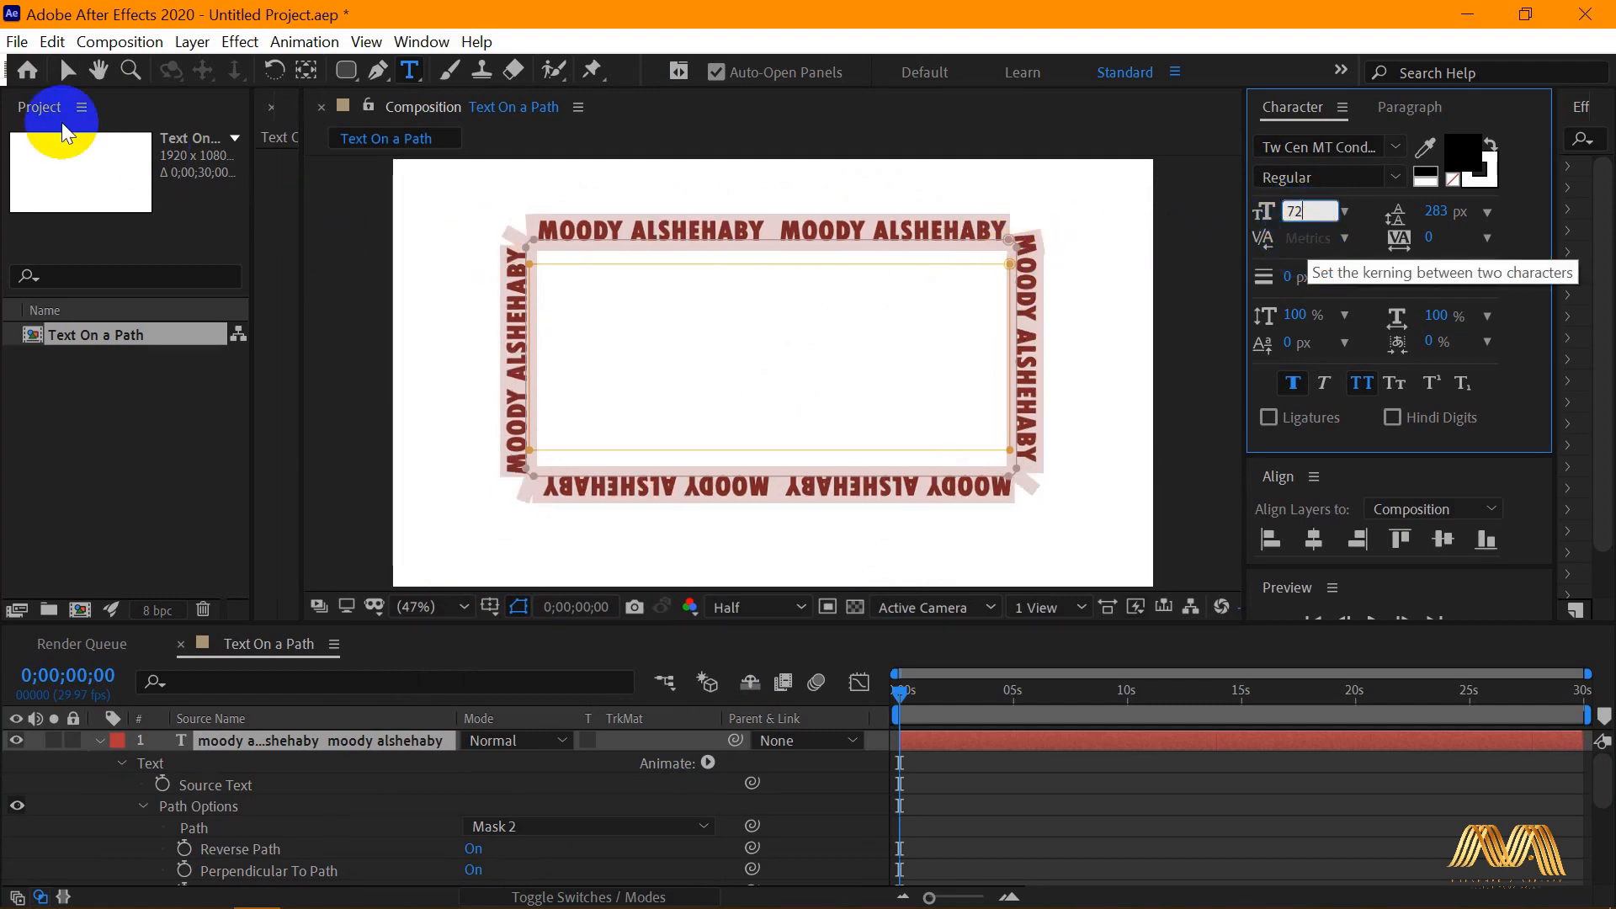
left_click(68, 72)
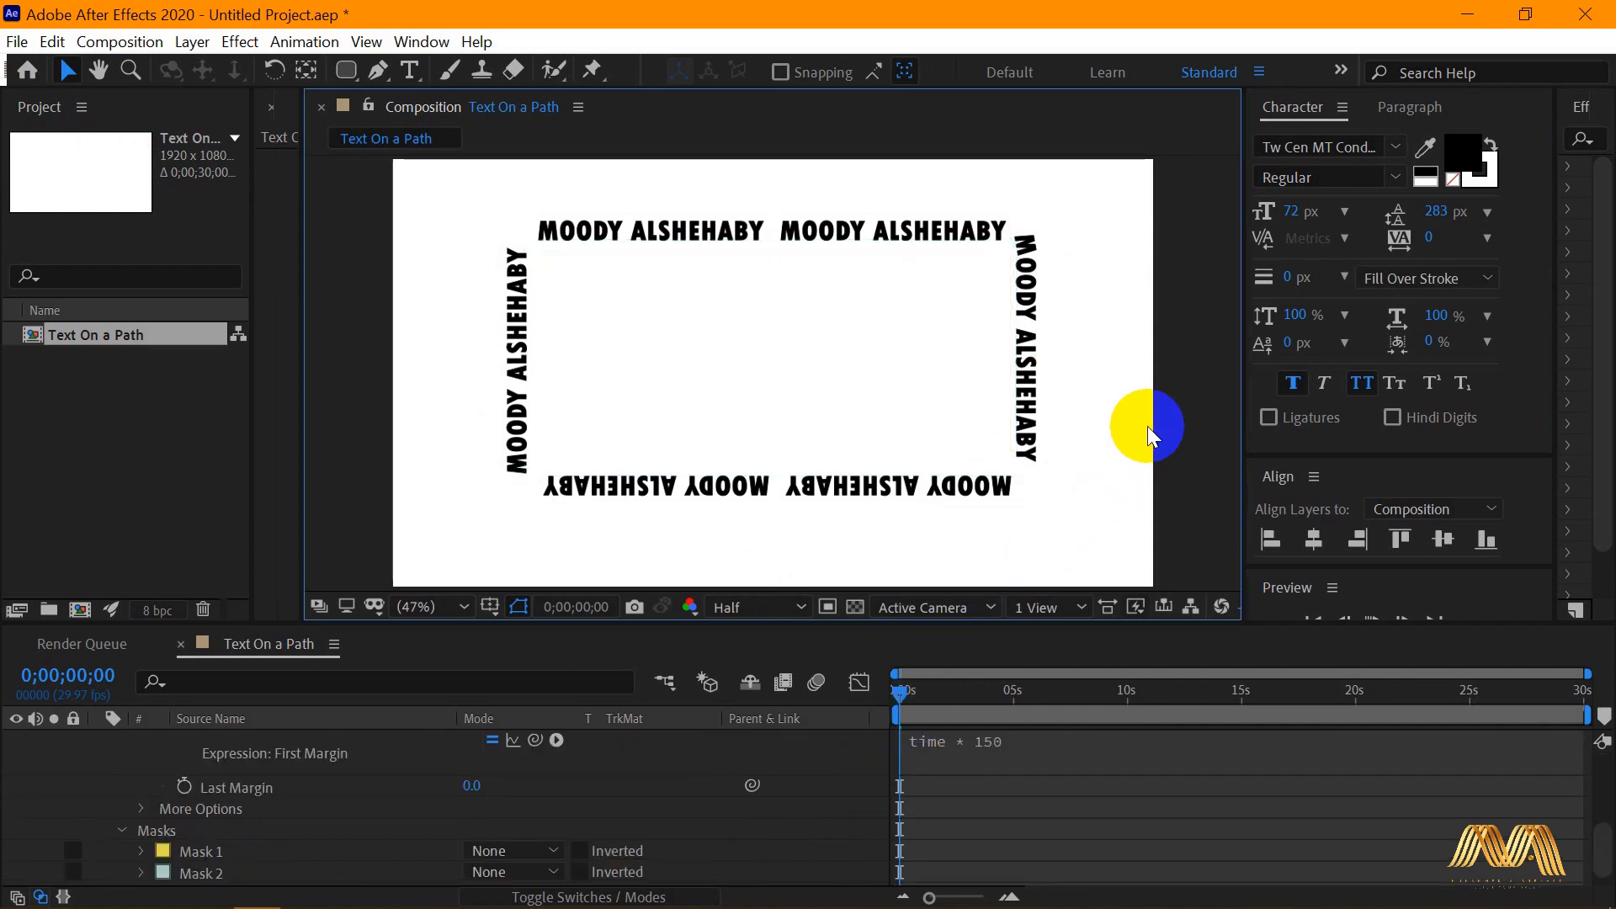
key("space")
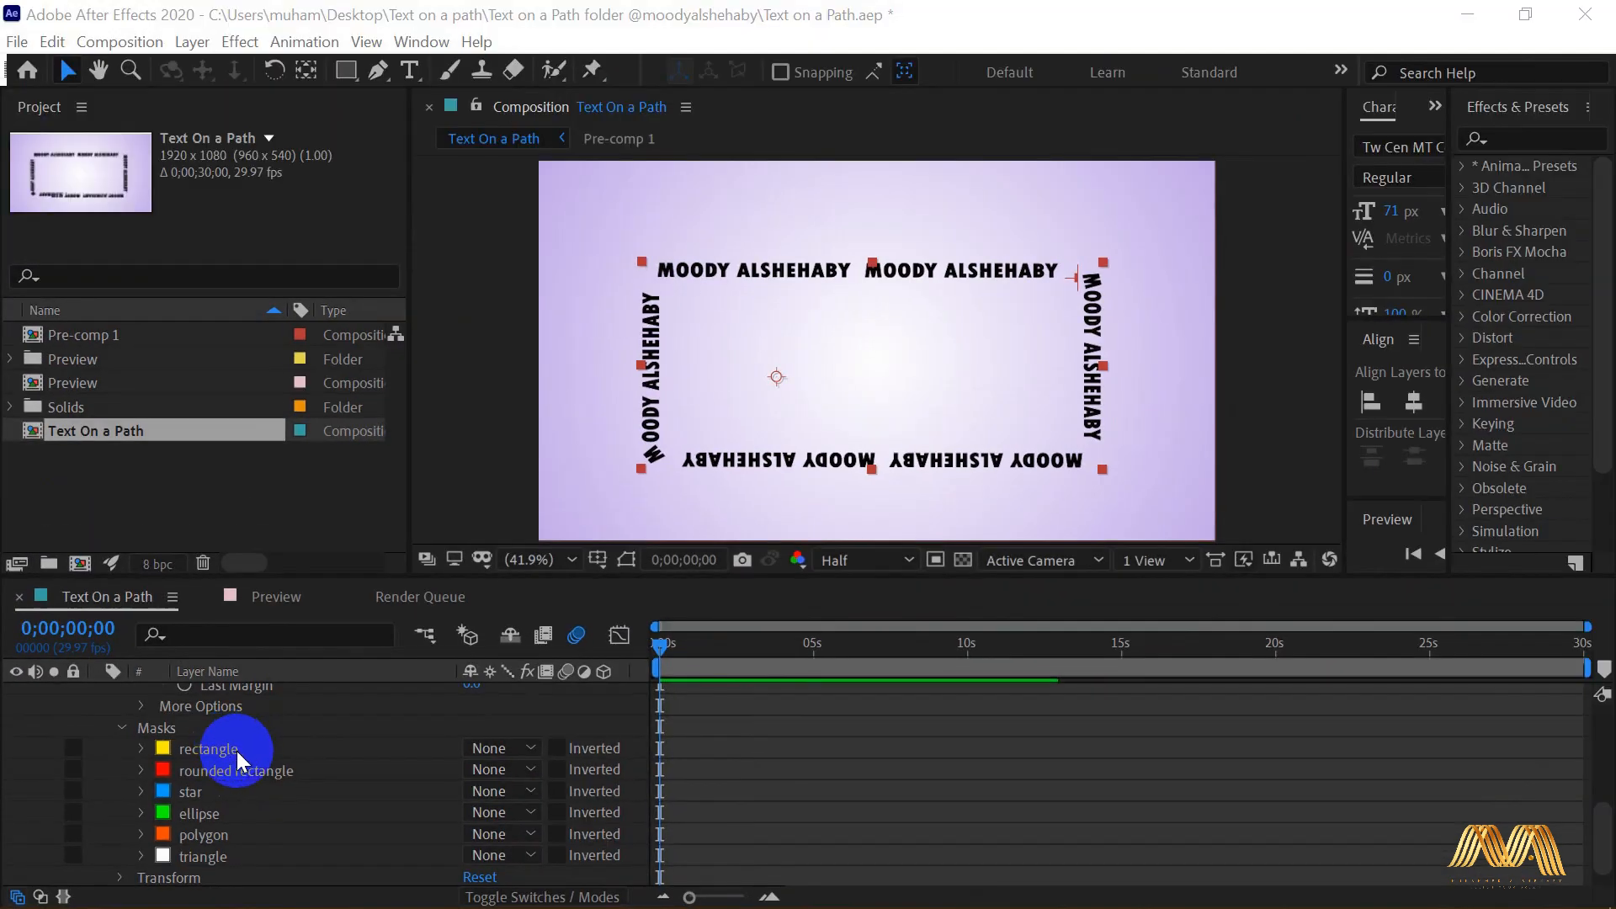
Look through the mask shapes available for the text's Path option, leaving the rounded rectangle selected
scroll(289, 790, "up", 5)
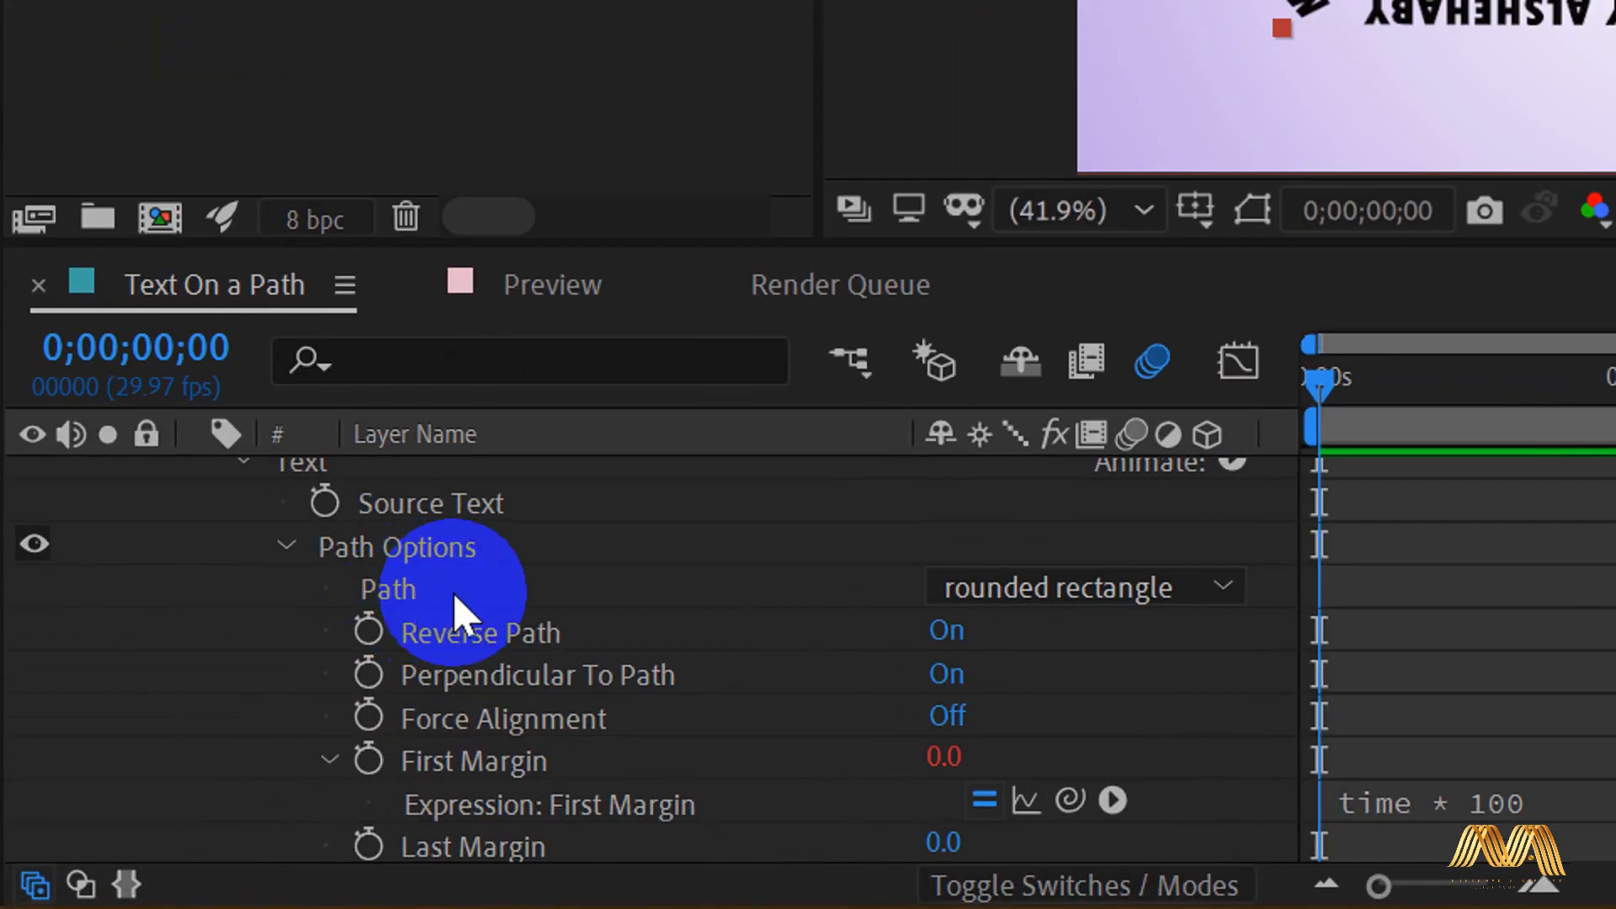
left_click(1195, 603)
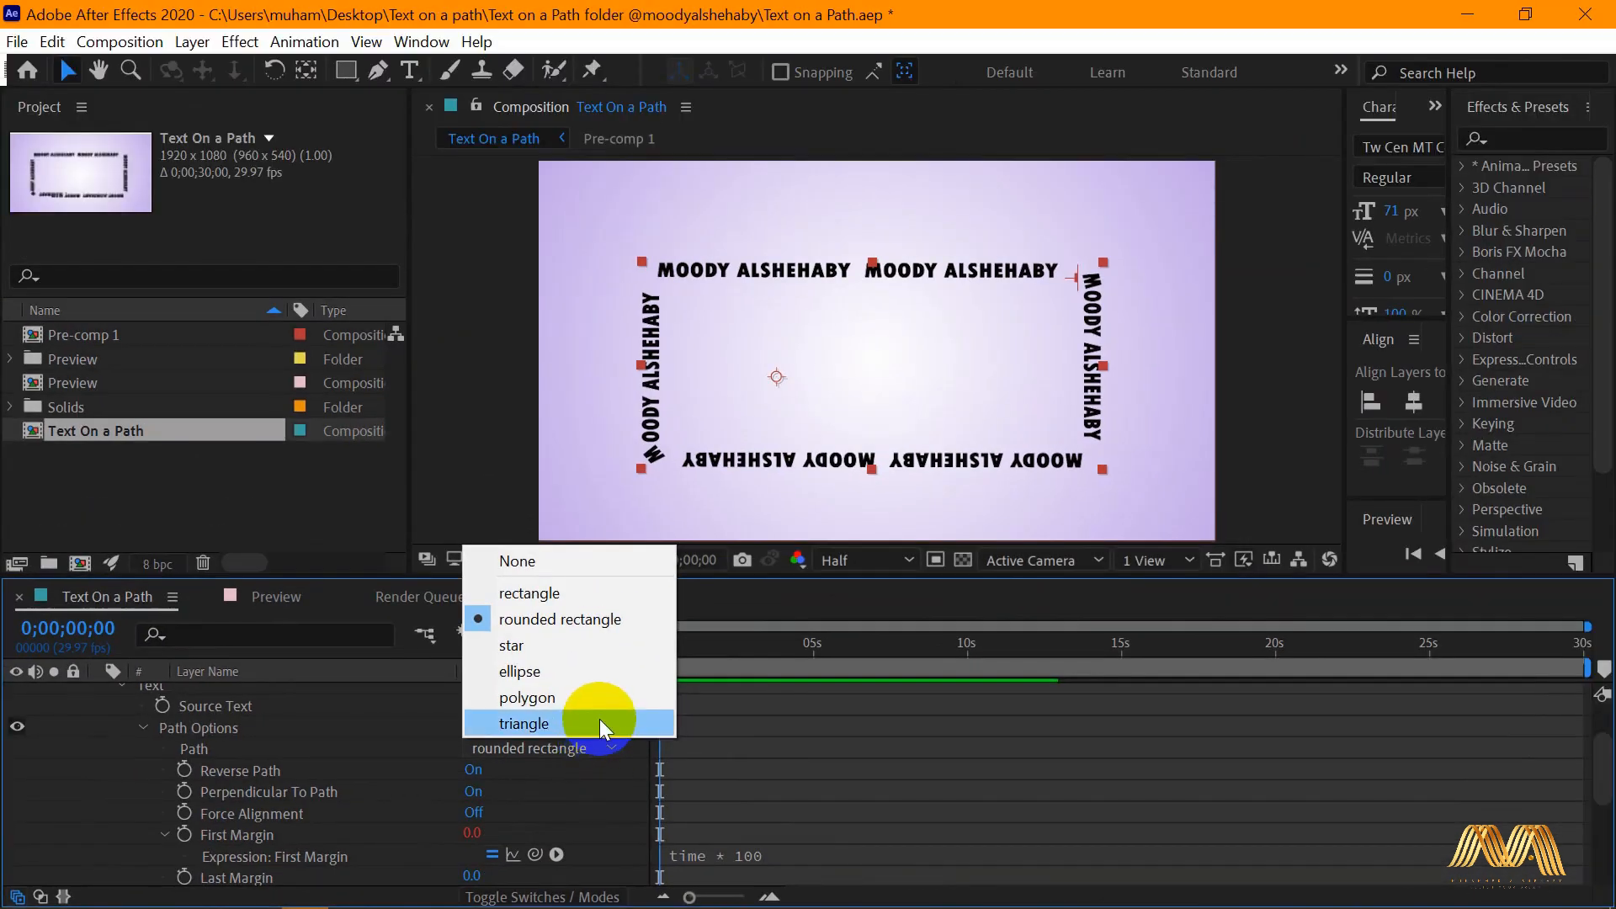
left_click(689, 632)
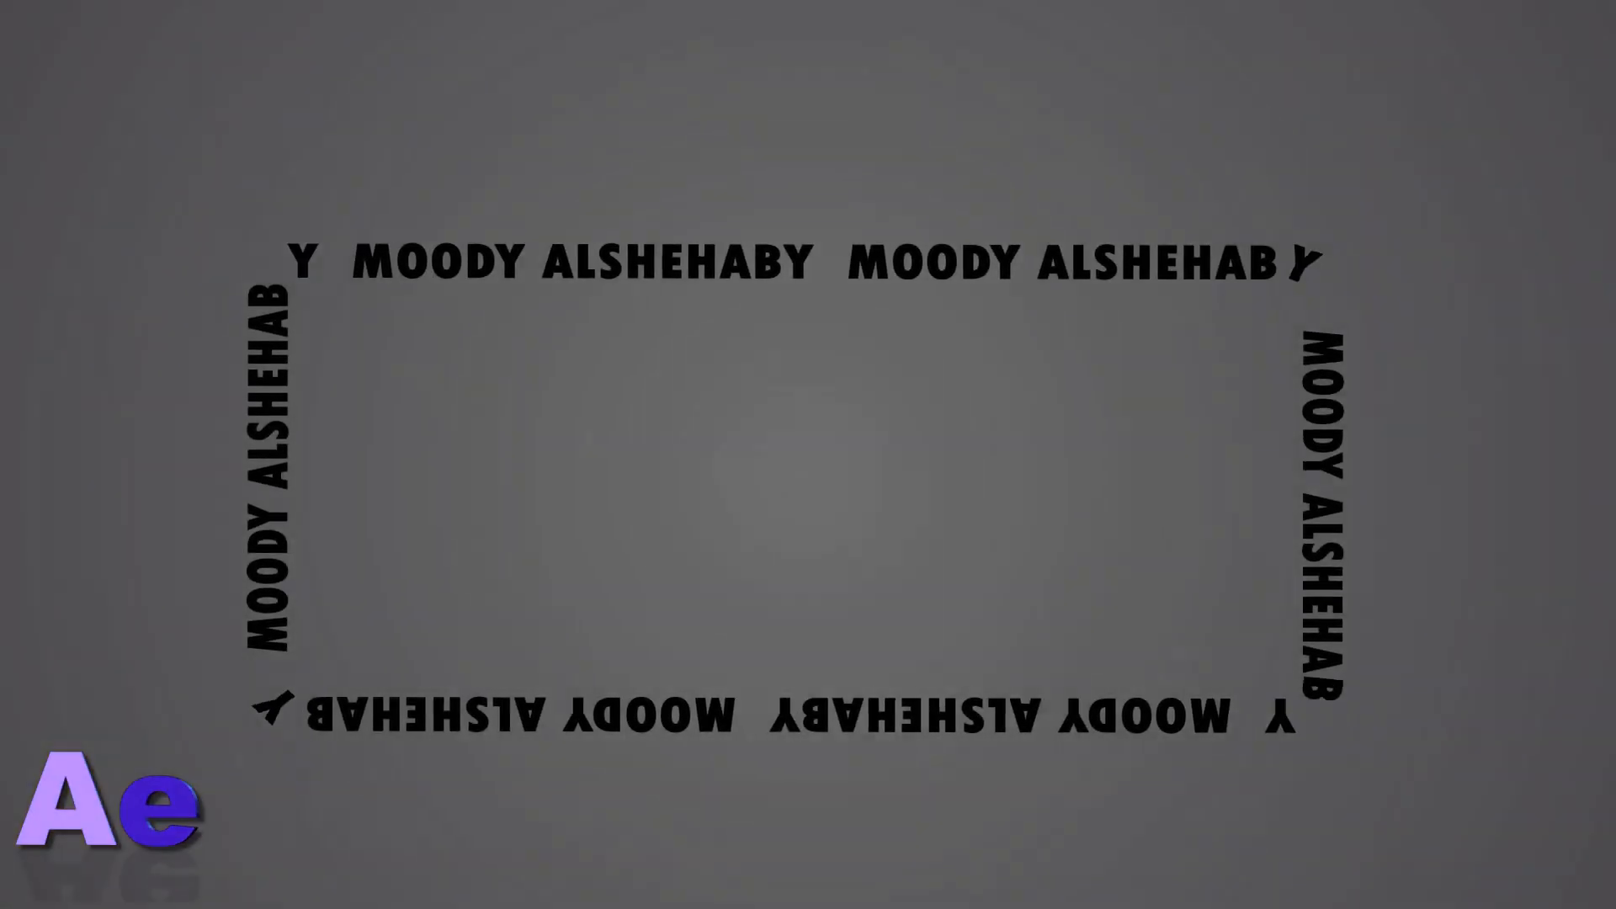